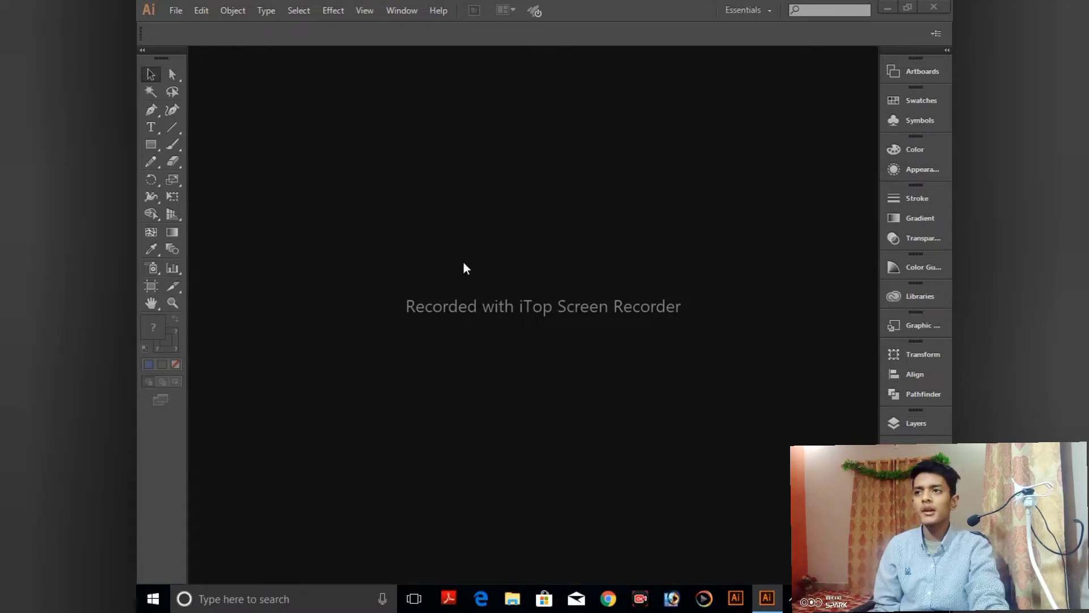
Create a new blank A4 portrait document, Untitled-1 in CMYK.
{"action": "left_click", "coordinate": [176, 10]}
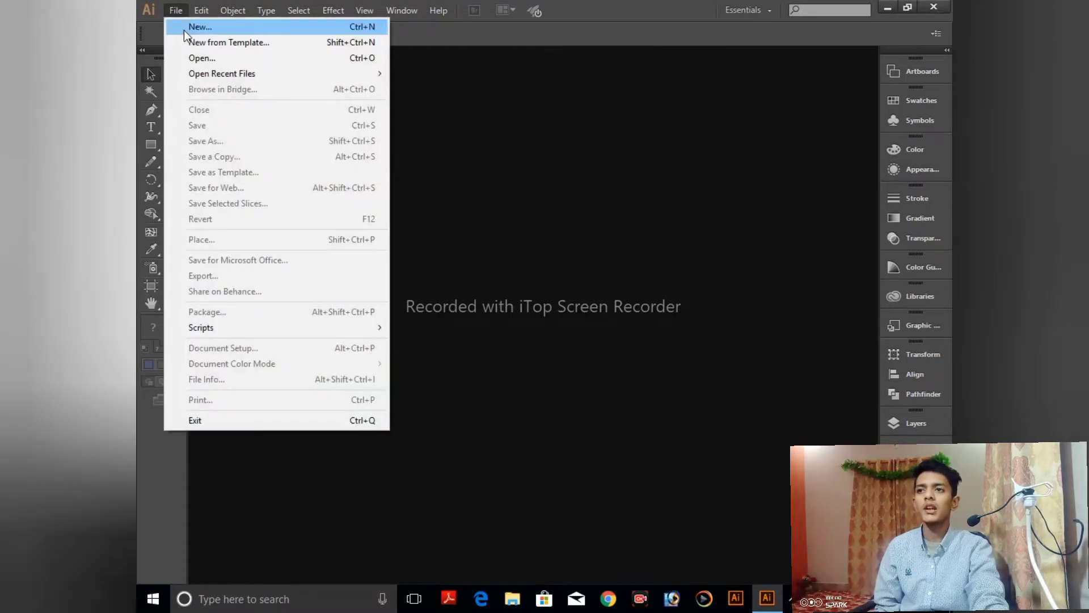
{"action": "left_click", "coordinate": [185, 31]}
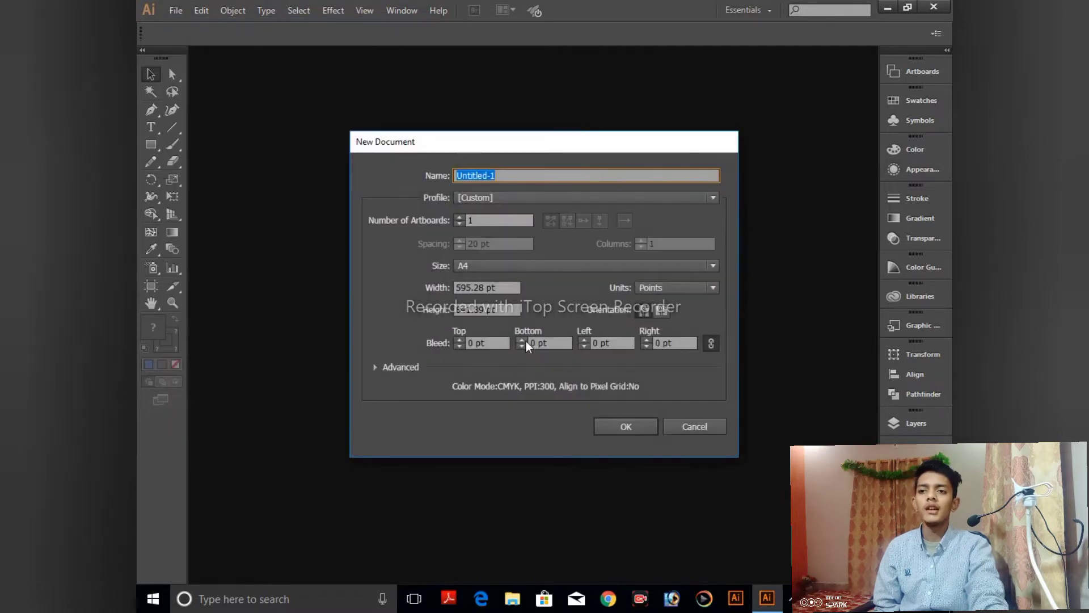
{"action": "left_click", "coordinate": [531, 269]}
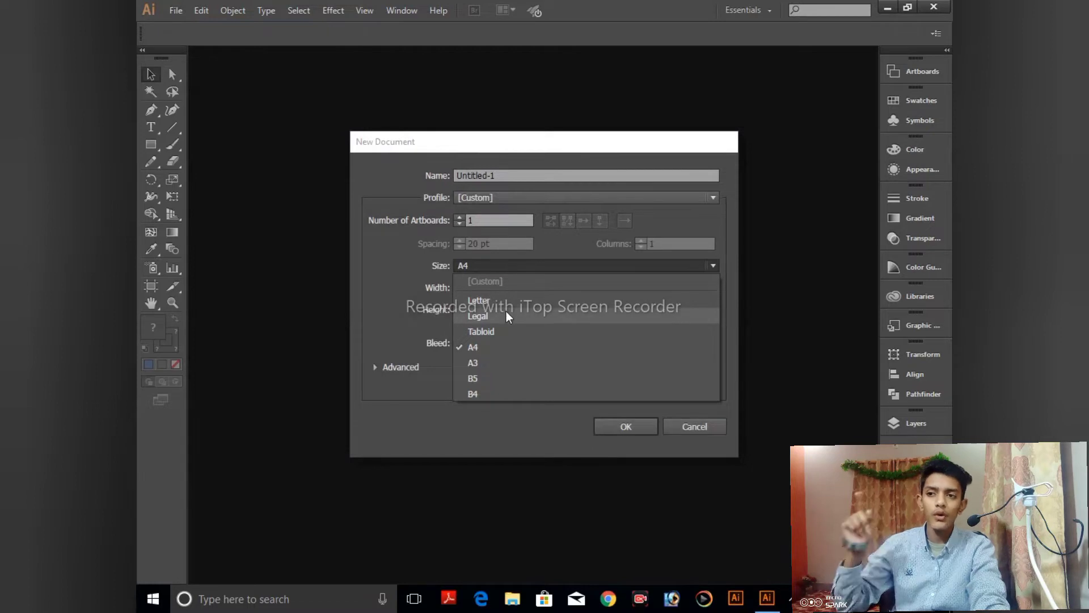
{"action": "left_click", "coordinate": [616, 433]}
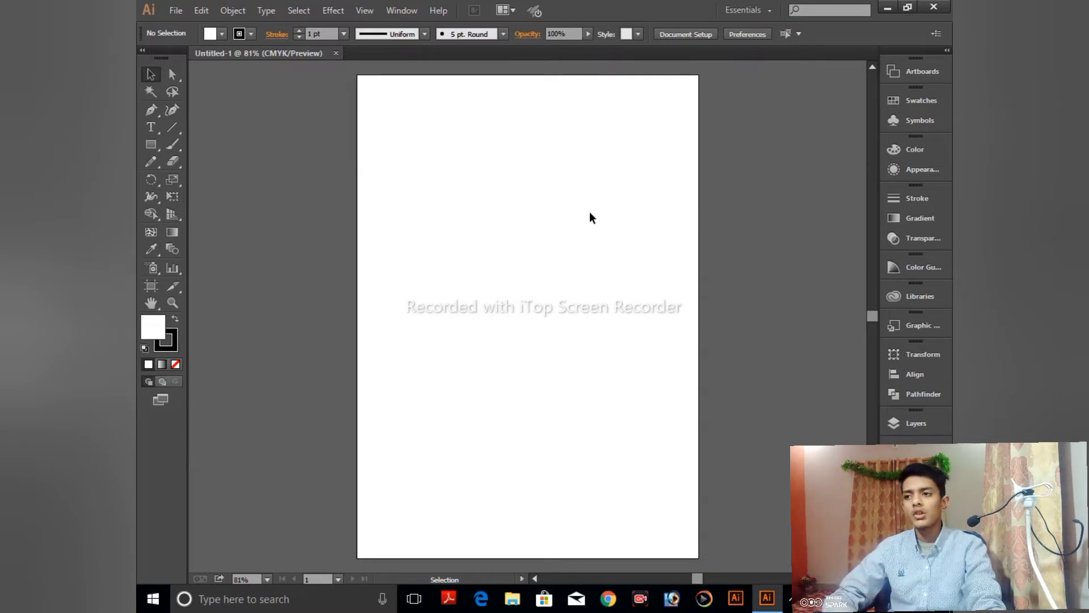
With the Artboard Tool, try the A3 and Letter artboard presets.
{"action": "left_click", "coordinate": [156, 286]}
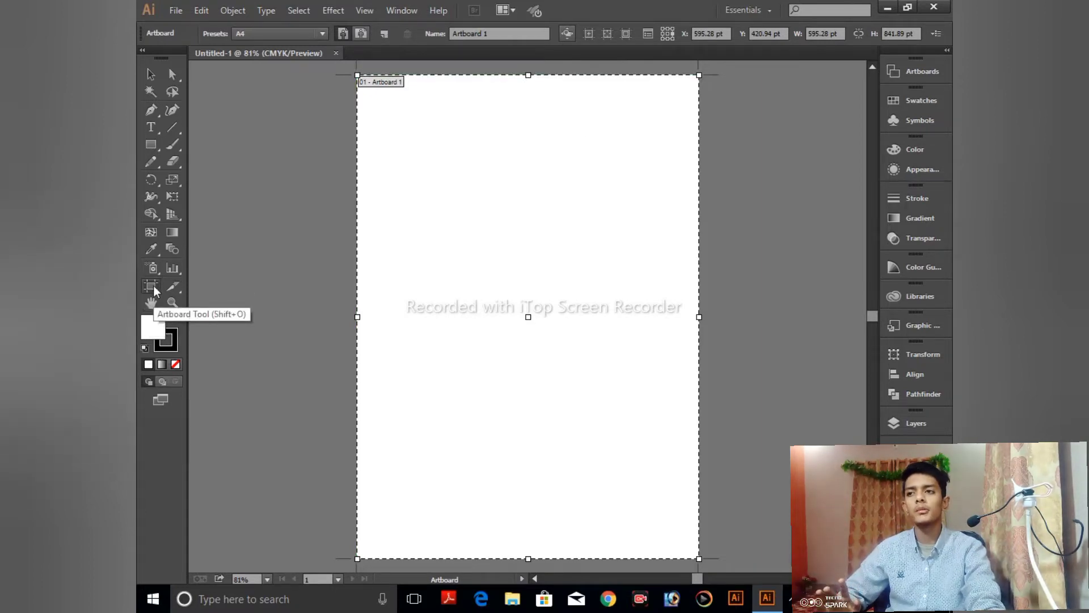
{"action": "left_click", "coordinate": [290, 35]}
{"action": "left_click", "coordinate": [301, 83]}
{"action": "left_click", "coordinate": [301, 35]}
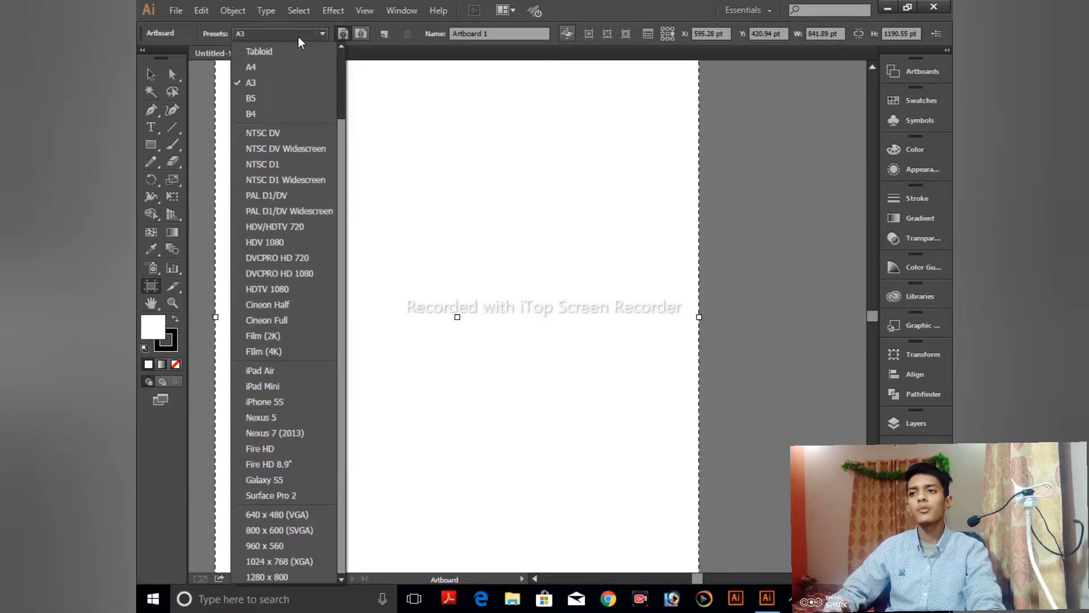
{"action": "scroll", "coordinate": [283, 86], "scroll_direction": "up", "scroll_amount": 3}
{"action": "scroll", "coordinate": [266, 108], "scroll_direction": "up", "scroll_amount": 2}
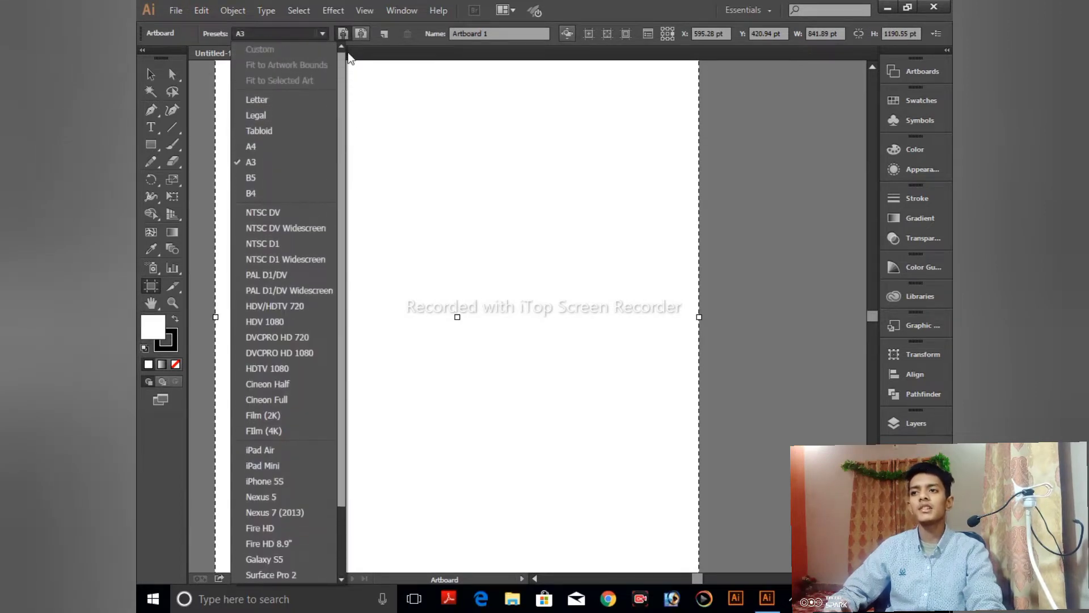
{"action": "left_click", "coordinate": [258, 101]}
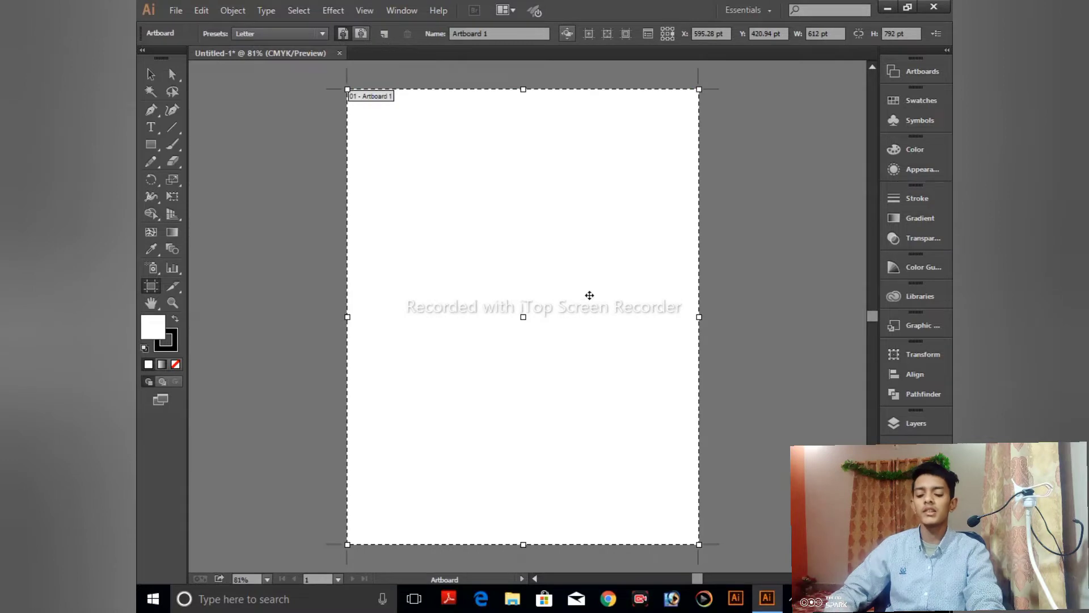
{"action": "key", "text": "ctrl+0"}
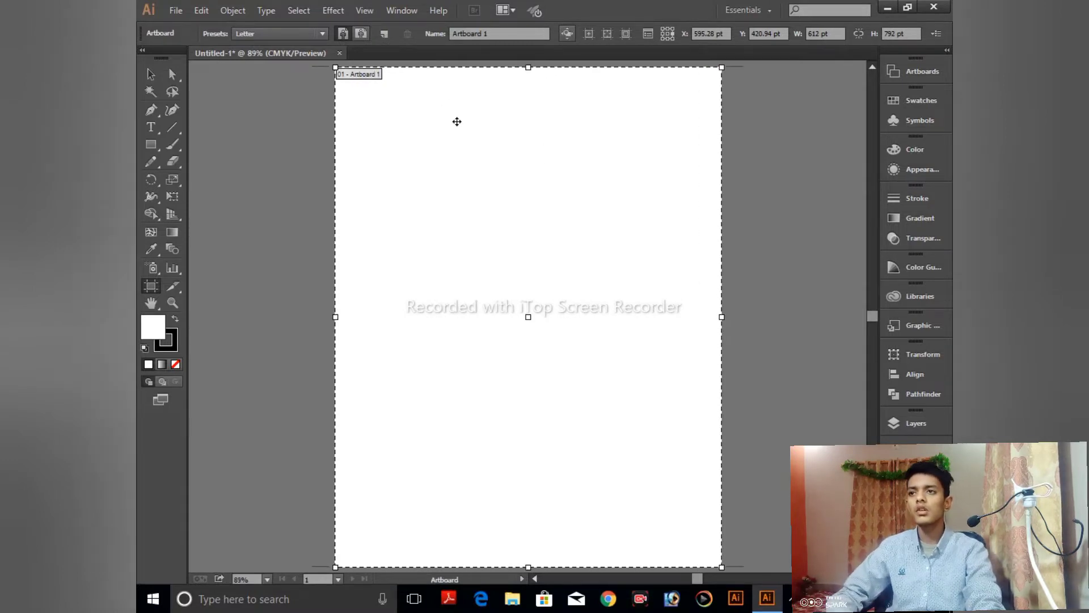
Try B5, NTSC D1 Widescreen and iPhone 5S, then settle on Fire HD and fit to window.
{"action": "left_click", "coordinate": [322, 33]}
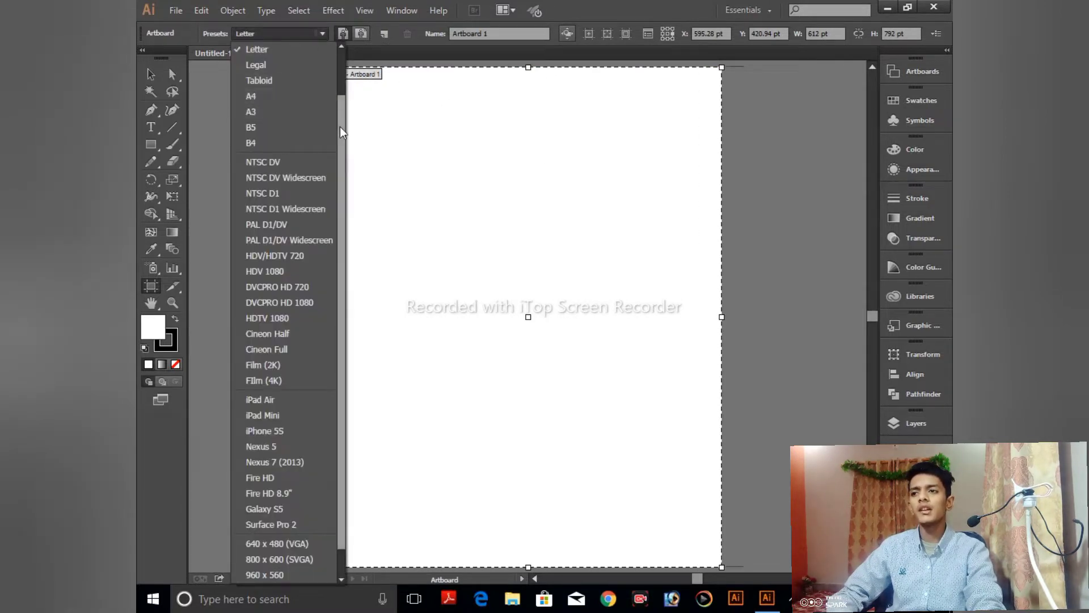
{"action": "scroll", "coordinate": [285, 99], "scroll_direction": "down", "scroll_amount": 1}
{"action": "left_click", "coordinate": [284, 99]}
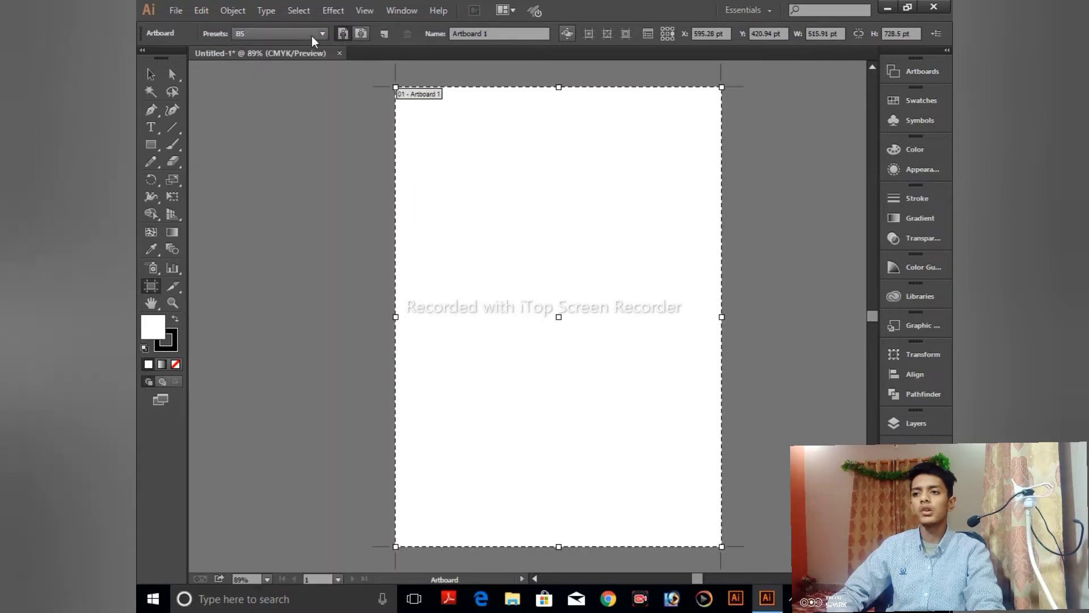
{"action": "left_click", "coordinate": [281, 34]}
{"action": "left_click", "coordinate": [292, 179]}
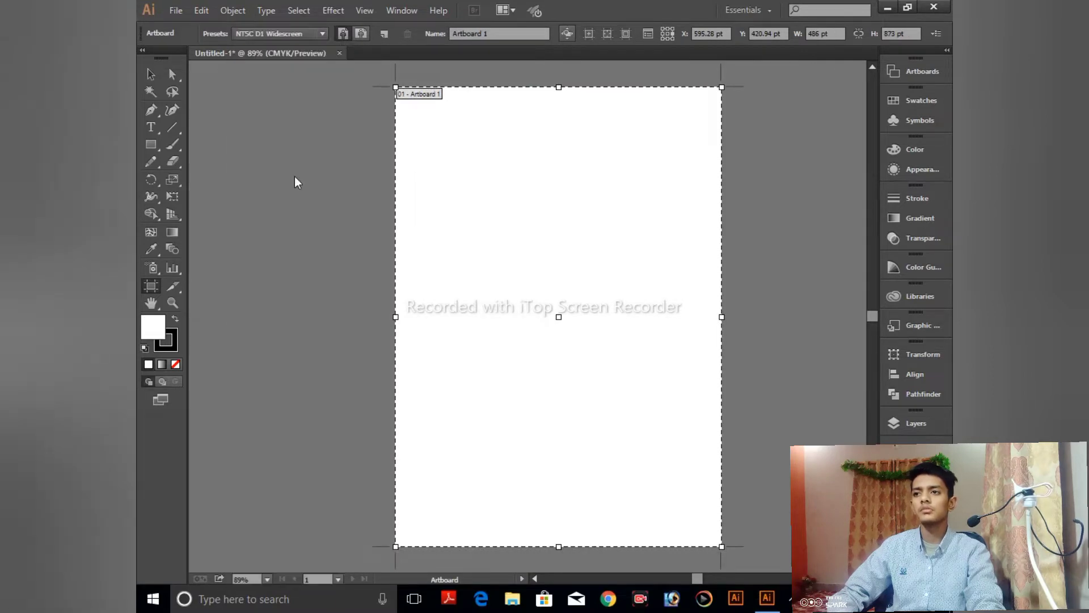
{"action": "left_click", "coordinate": [304, 37]}
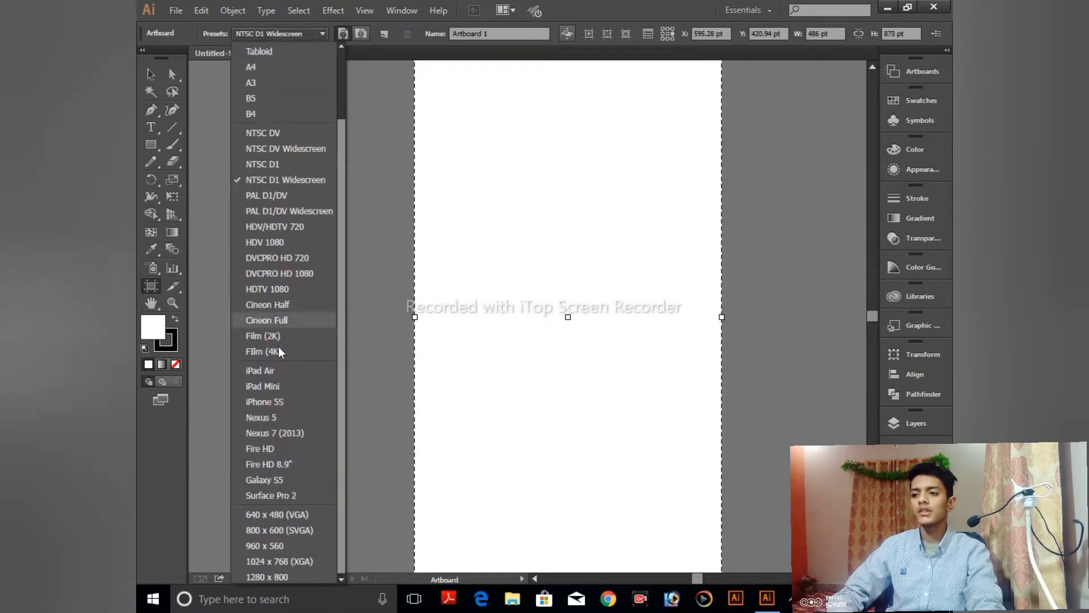
{"action": "left_click", "coordinate": [279, 401]}
{"action": "left_click", "coordinate": [306, 34]}
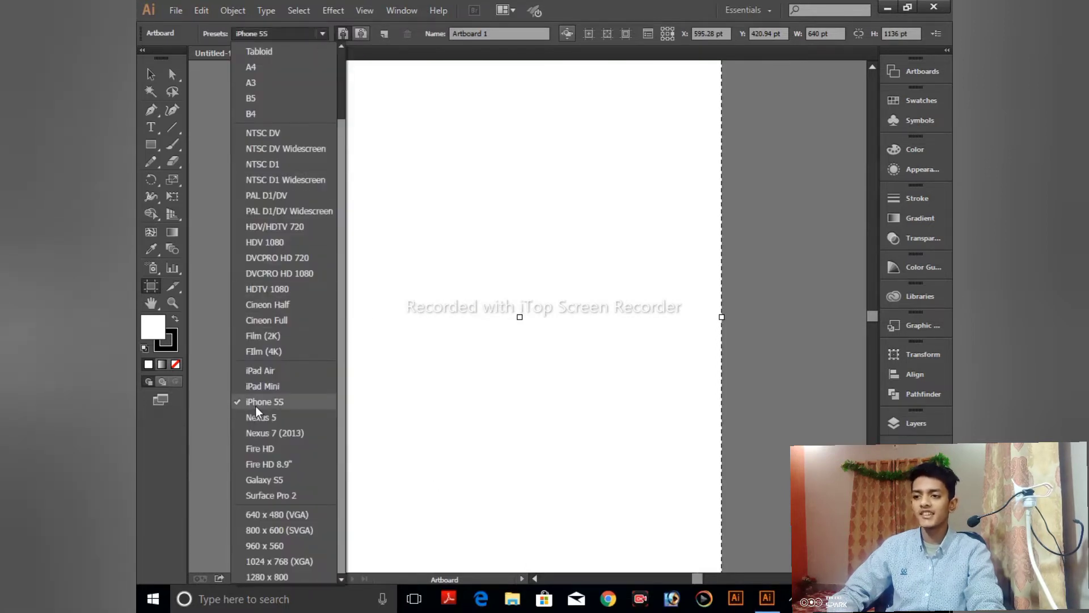
{"action": "left_click", "coordinate": [276, 450]}
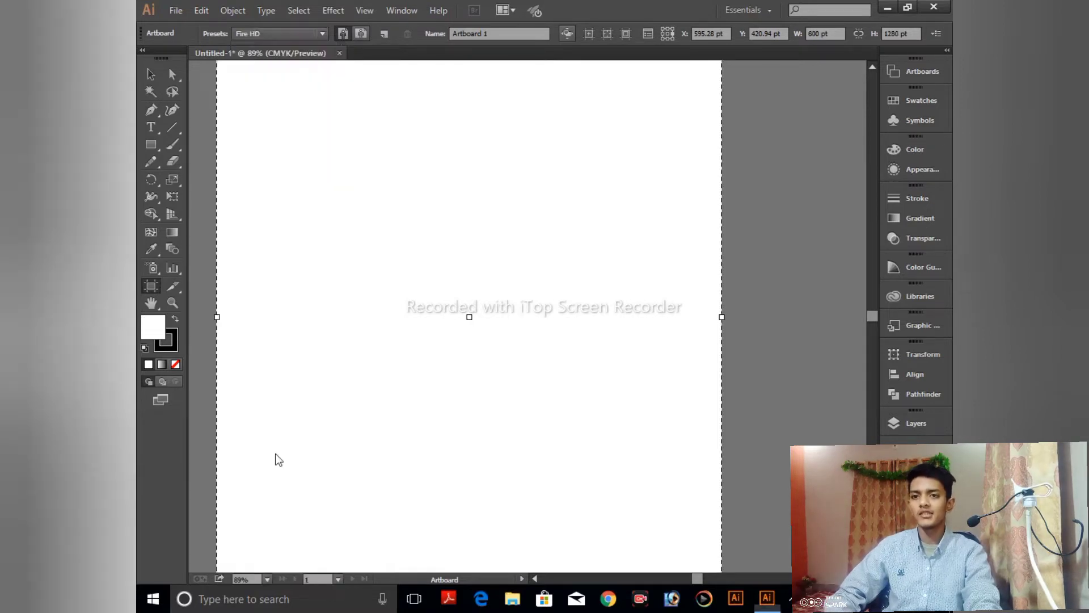
{"action": "key", "text": "ctrl+0"}
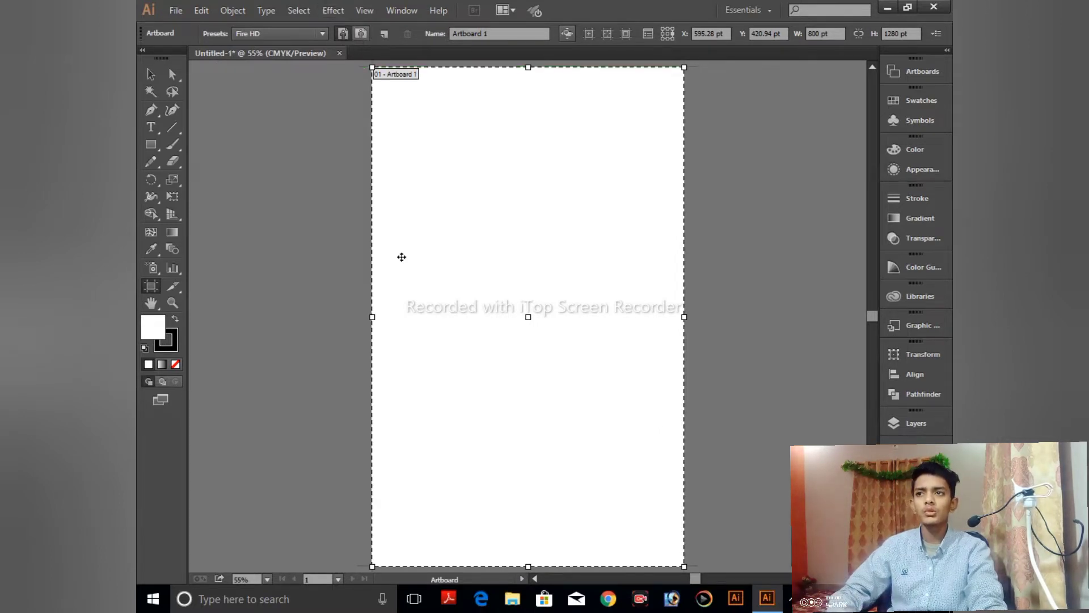
Switch the artboard to landscape orientation, 1280 by 800 pt.
{"action": "left_click", "coordinate": [361, 34]}
{"action": "left_click_drag", "start_coordinate": [352, 175], "coordinate": [464, 169]}
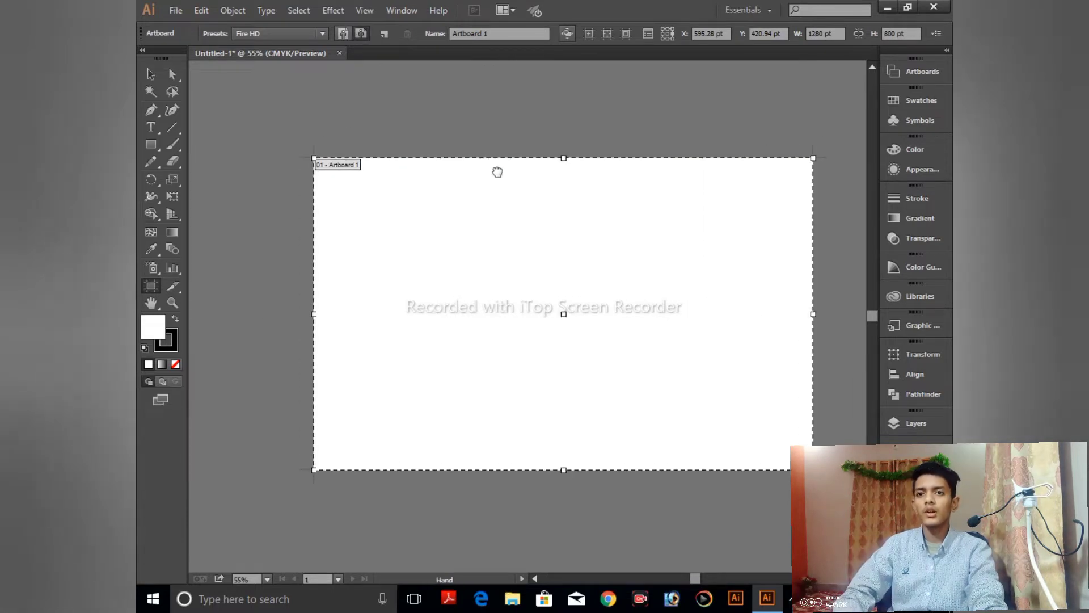
{"action": "left_click", "coordinate": [343, 33]}
{"action": "left_click", "coordinate": [342, 34]}
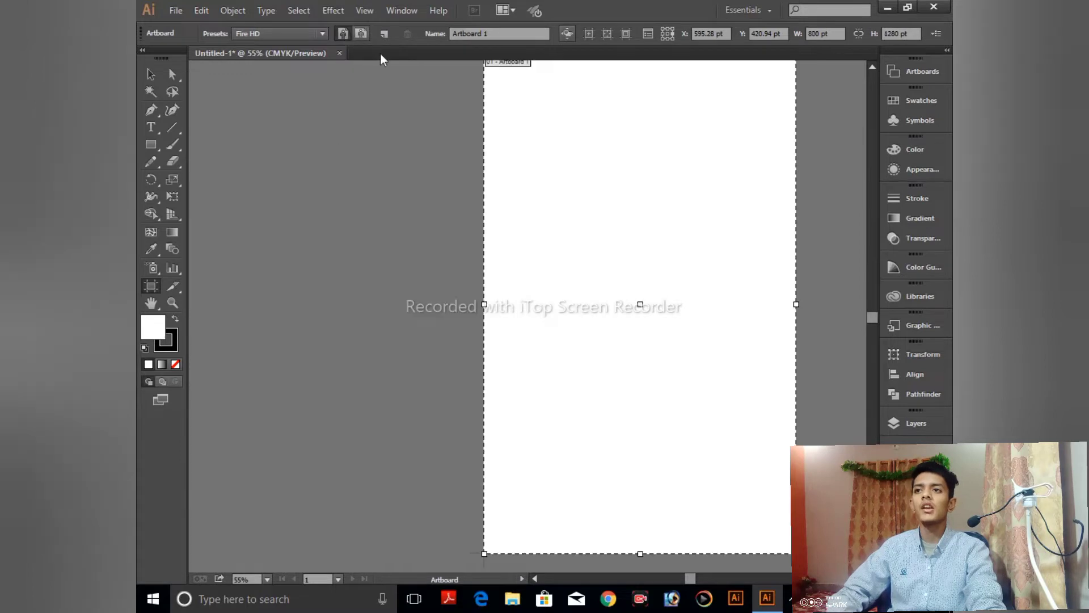
{"action": "left_click", "coordinate": [361, 34]}
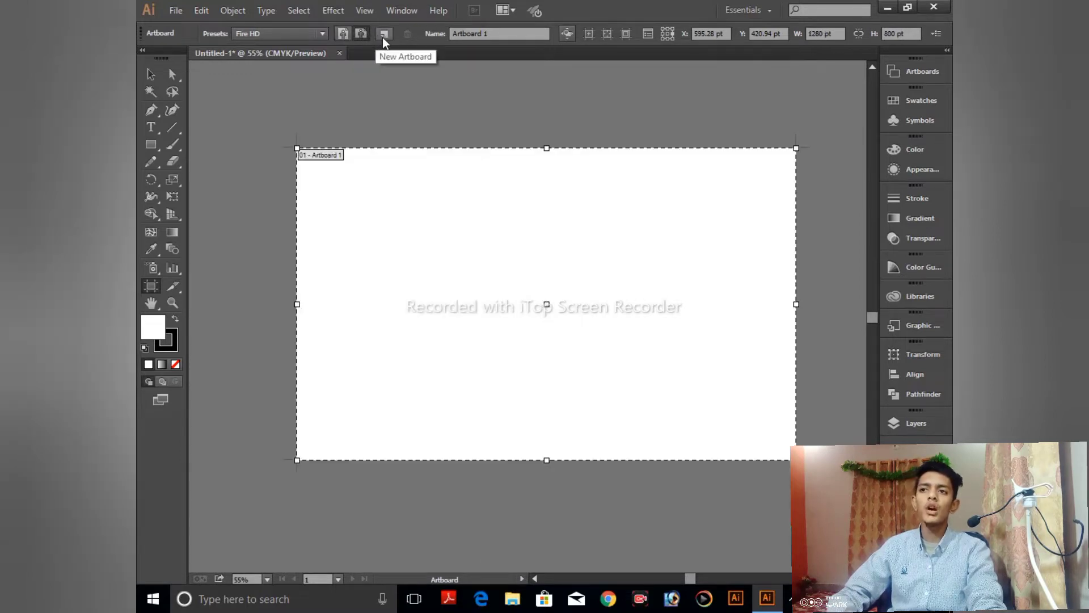
Add a second overlapping artboard, then delete it, leaving a single artboard.
{"action": "left_click", "coordinate": [384, 35]}
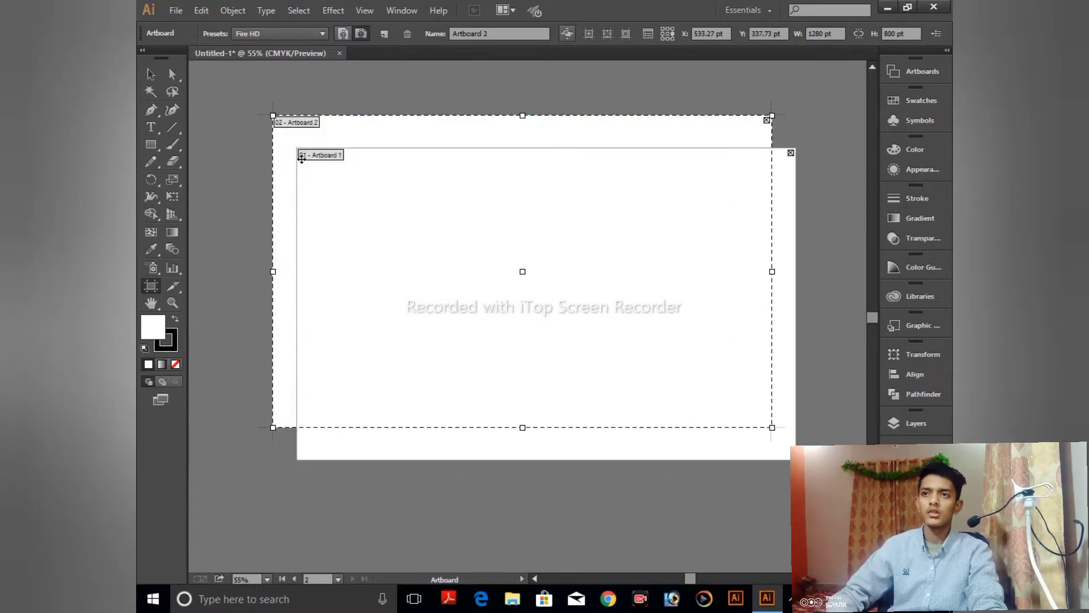
{"action": "key", "text": "Escape"}
{"action": "left_click", "coordinate": [384, 35]}
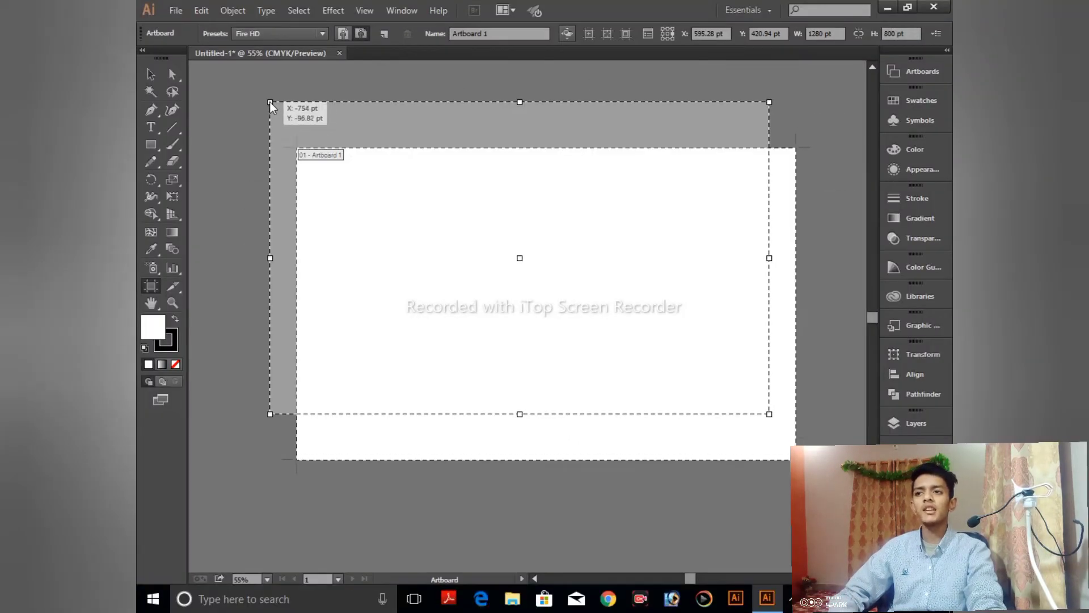
{"action": "left_click", "coordinate": [271, 103]}
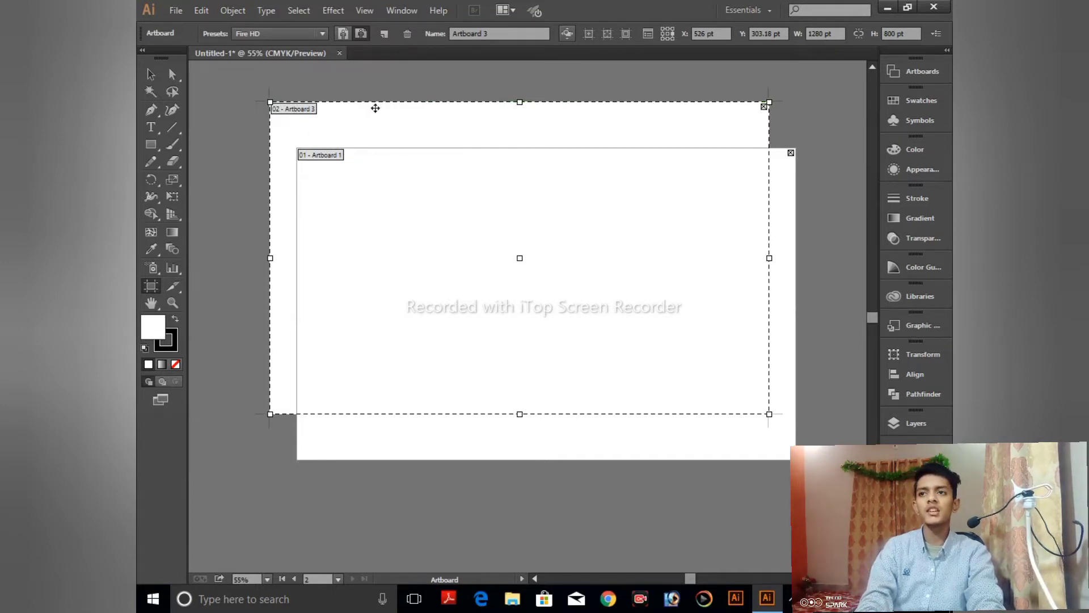
{"action": "left_click", "coordinate": [406, 38]}
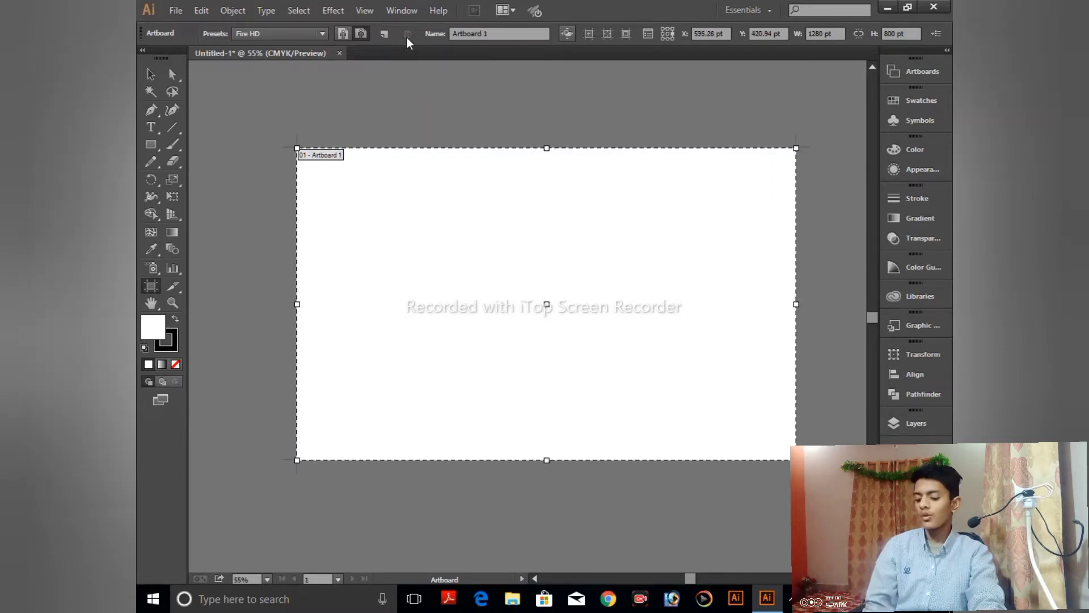
{"action": "key", "text": "ctrl+z"}
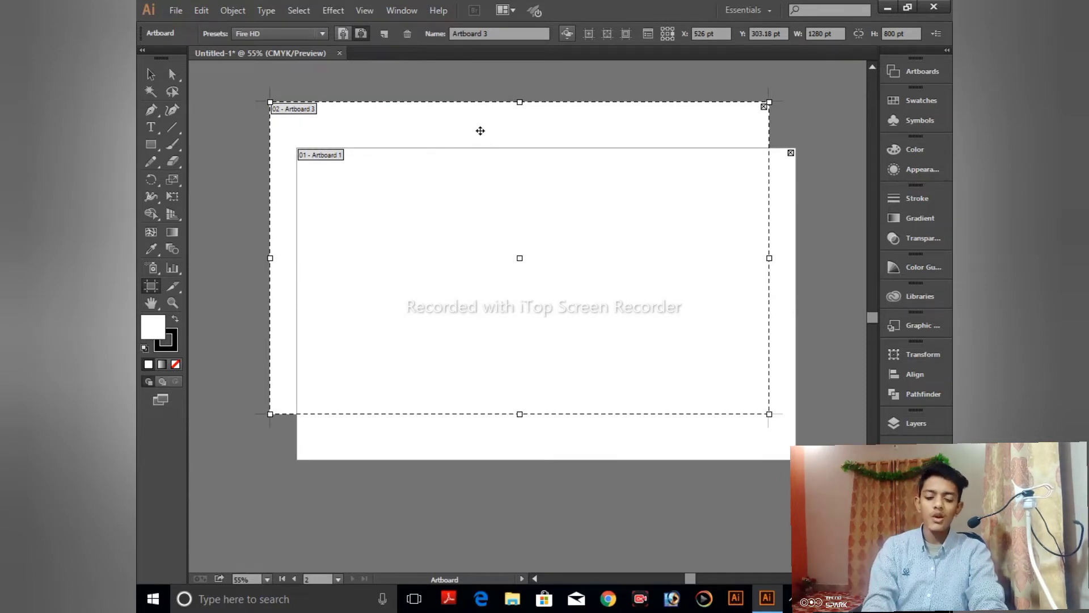
{"action": "key", "text": "Delete"}
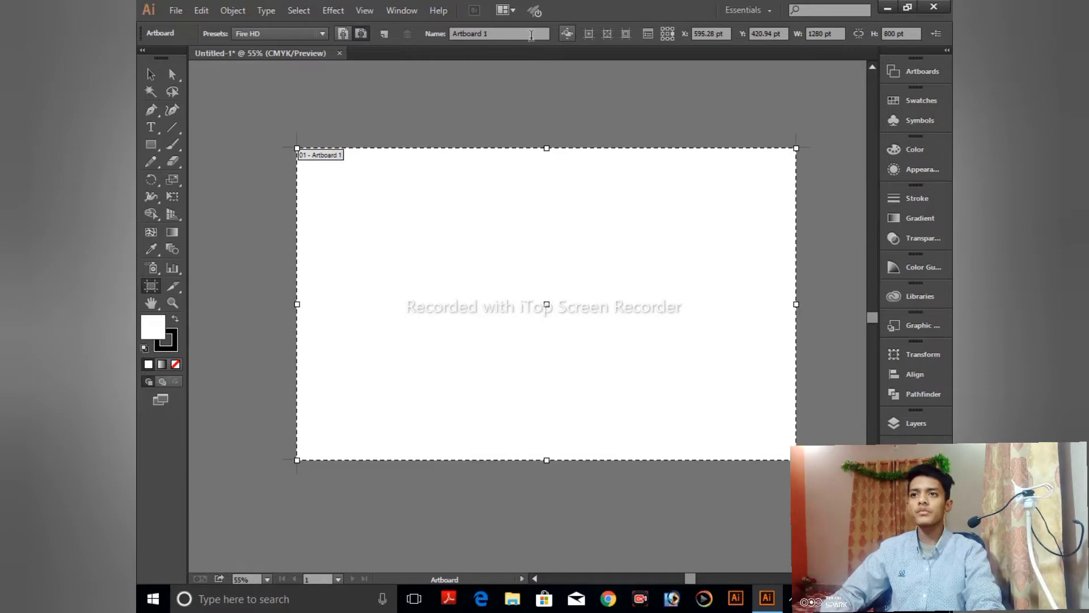
Replace 'Artboard 1' in the artboard Name field with a new project title.
{"action": "triple_click", "coordinate": [486, 32]}
{"action": "type", "text": "shayan project graphi"}
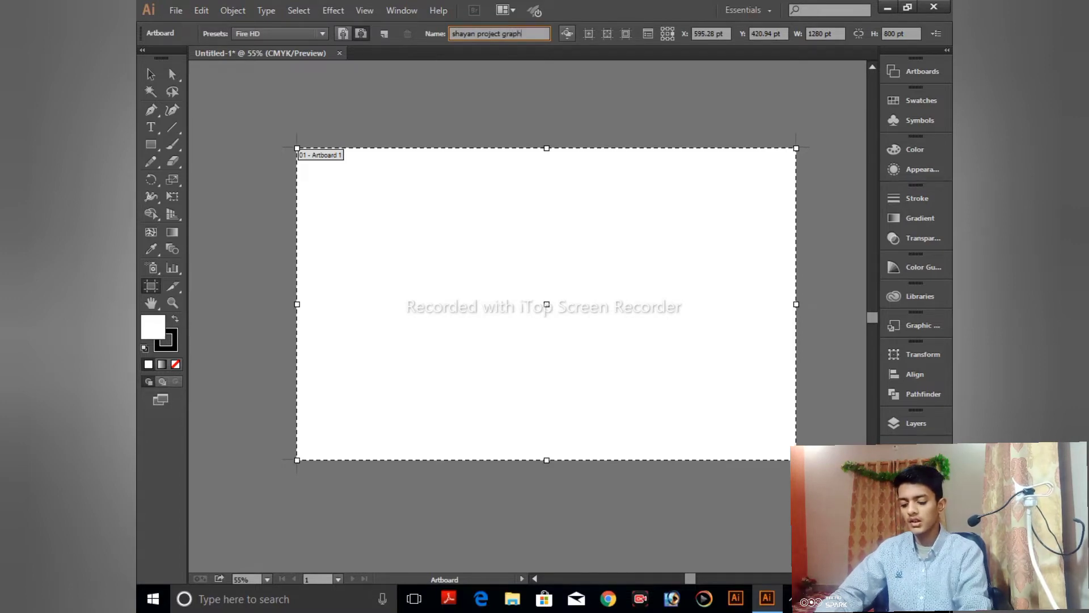
{"action": "type", "text": "c"}
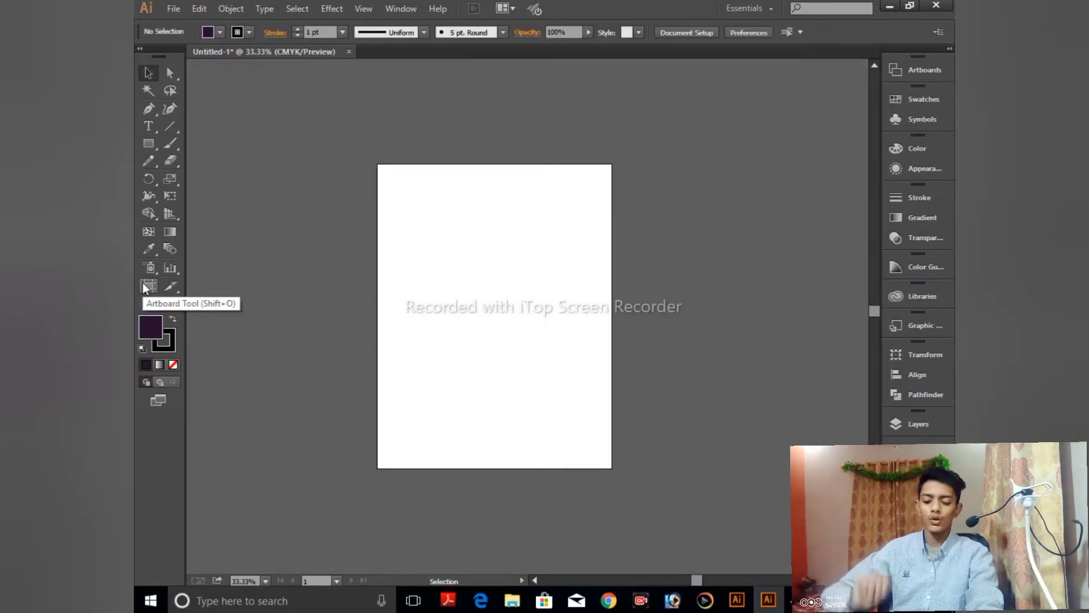
{"action": "left_click", "coordinate": [142, 285]}
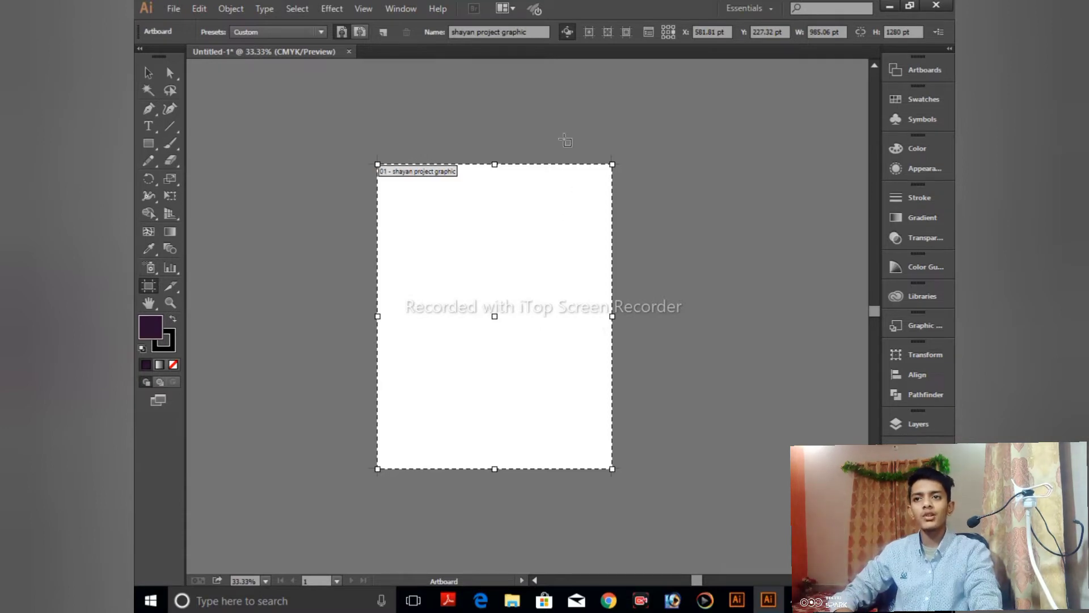
{"action": "left_click", "coordinate": [589, 32]}
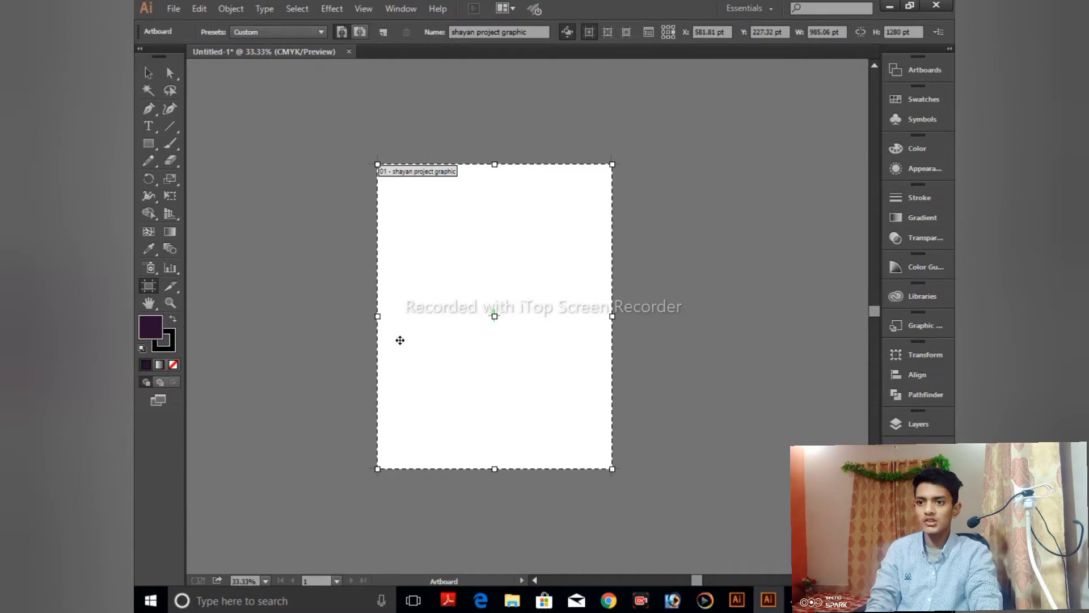
{"action": "key", "text": "Escape"}
{"action": "key", "text": "ctrl+plus"}
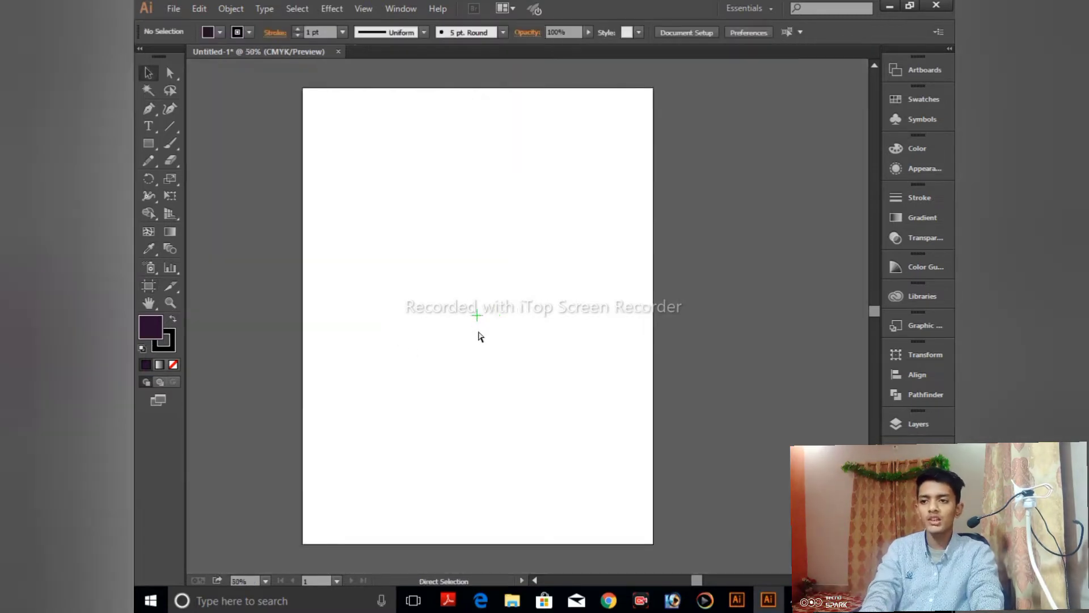
{"action": "key", "text": "ctrl+plus"}
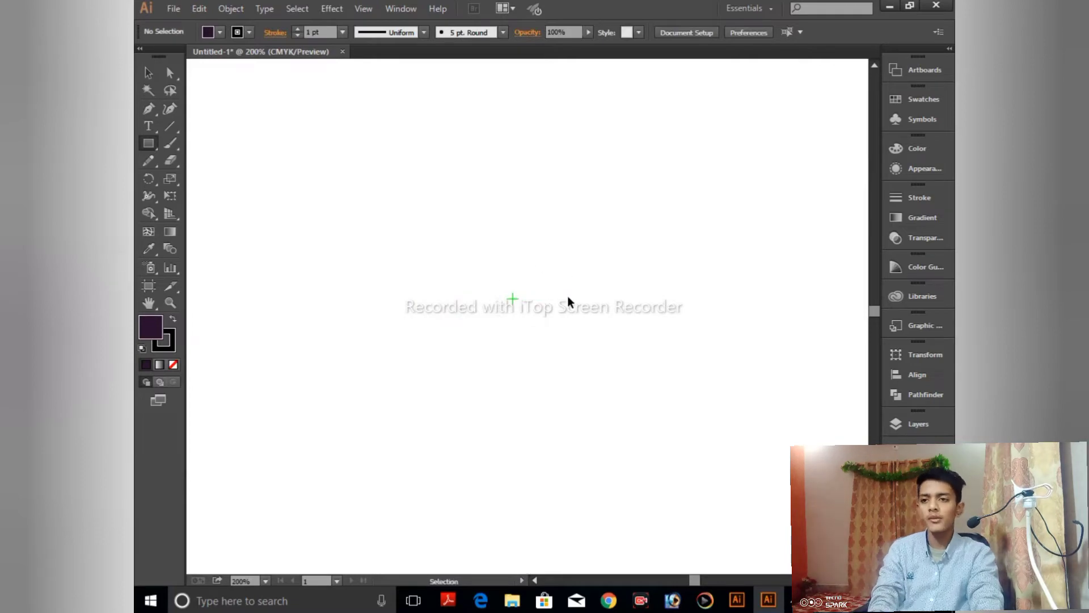
{"action": "key", "text": "ctrl+minus"}
{"action": "key", "text": "ctrl+minus"}
{"action": "key", "text": "ctrl+minus"}
{"action": "key", "text": "v"}
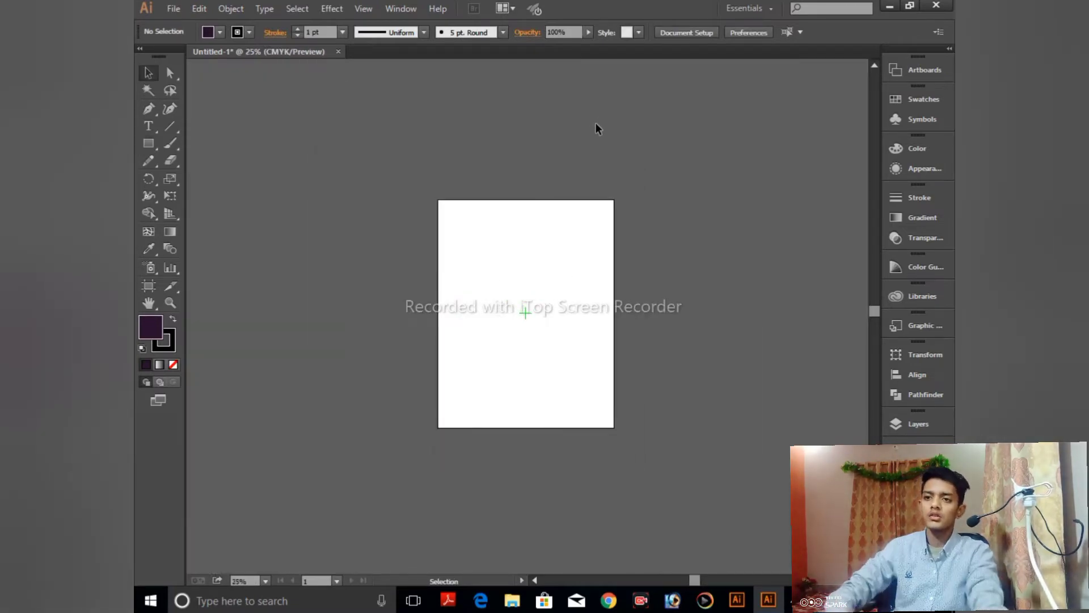
{"action": "key", "text": "shift+o"}
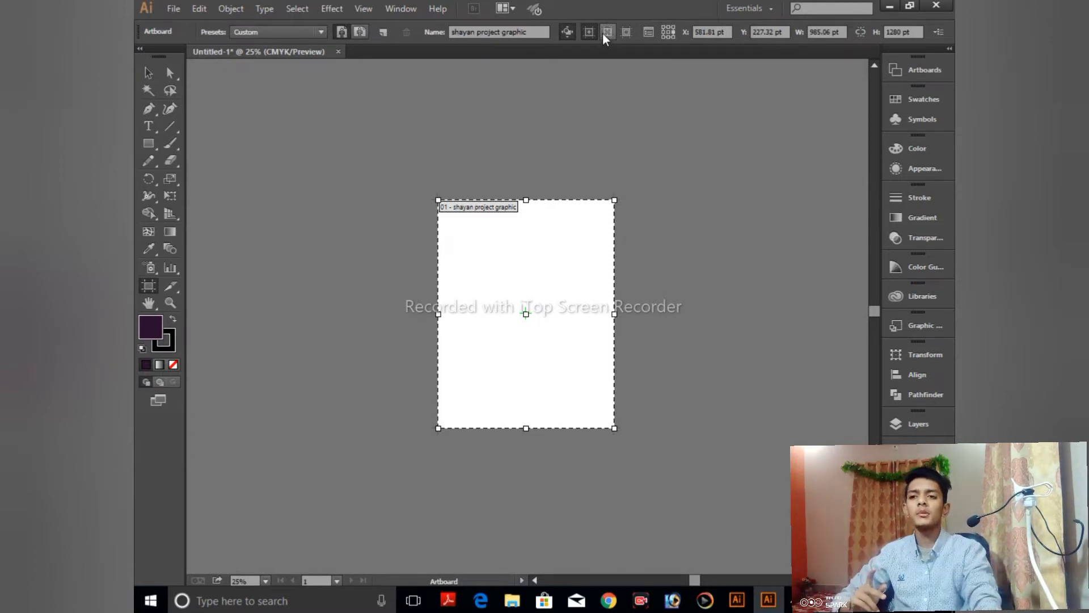
Show the artboard cross hairs and inspect them, then hide the cross hairs and toggle the centre mark.
{"action": "left_click", "coordinate": [602, 33]}
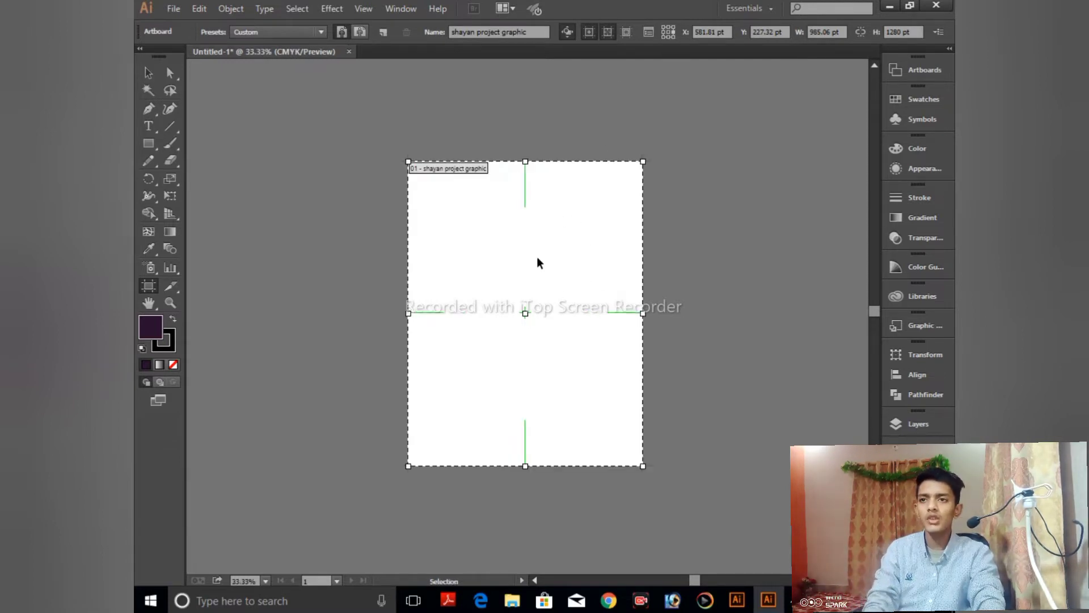
{"action": "key", "text": "ctrl+1"}
{"action": "left_click_drag", "start_coordinate": [445, 164], "coordinate": [298, 162]}
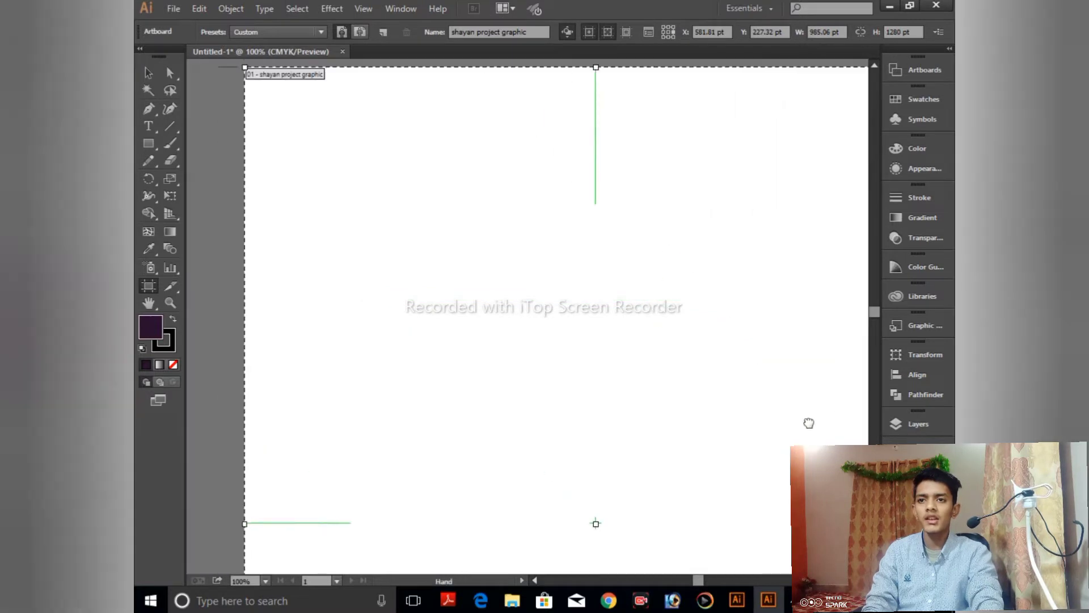
{"action": "left_click_drag", "start_coordinate": [668, 251], "coordinate": [635, 180]}
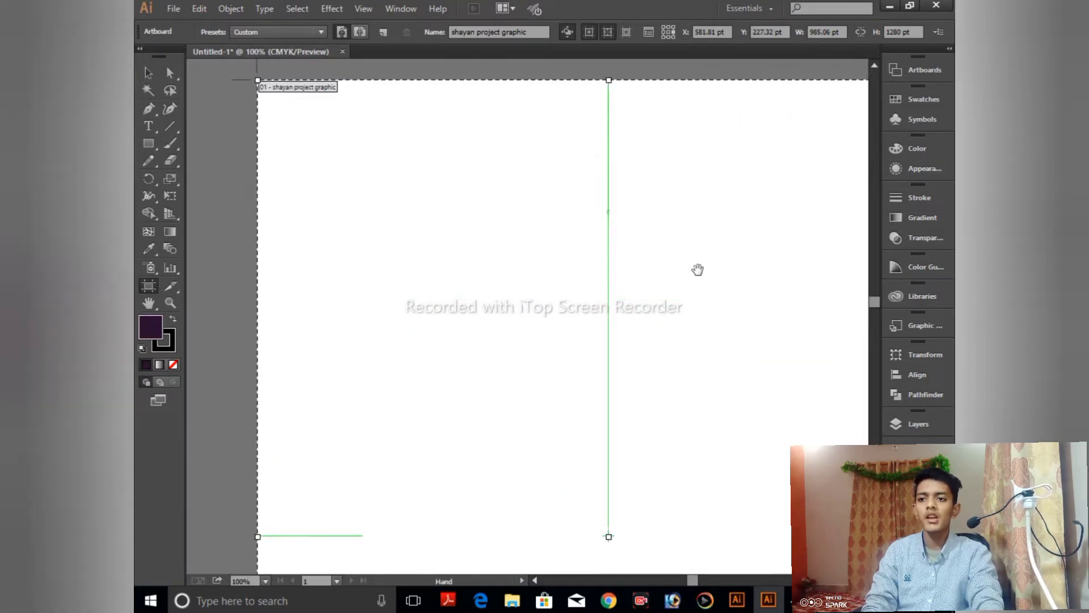
{"action": "left_click_drag", "start_coordinate": [644, 247], "coordinate": [653, 205]}
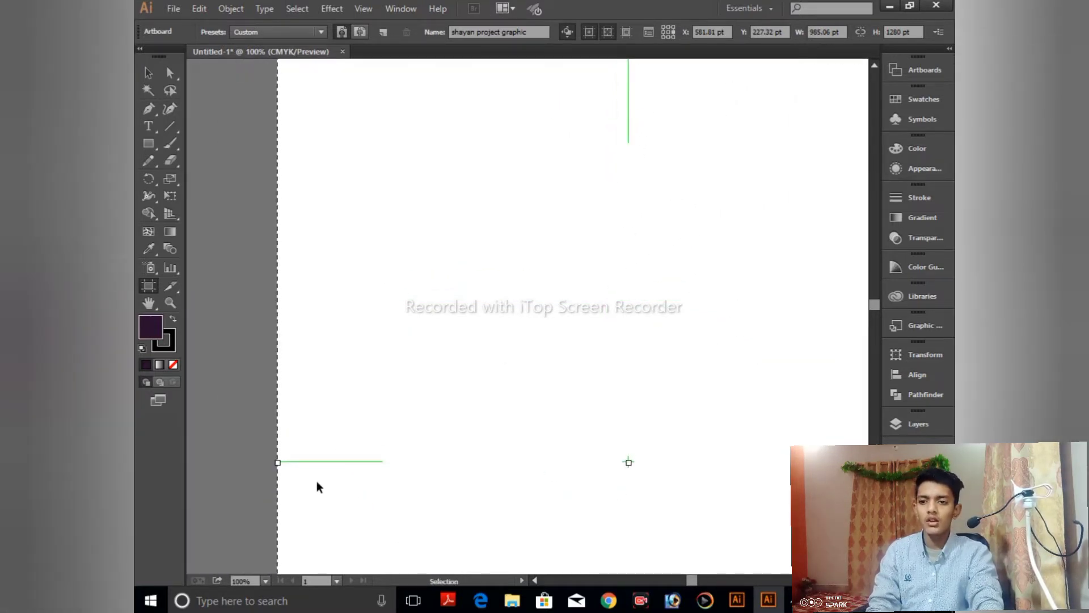
{"action": "key", "text": "ctrl+minus"}
{"action": "scroll", "coordinate": [644, 294], "scroll_direction": "down", "scroll_amount": 1}
{"action": "scroll", "coordinate": [676, 411], "scroll_direction": "down", "scroll_amount": 2}
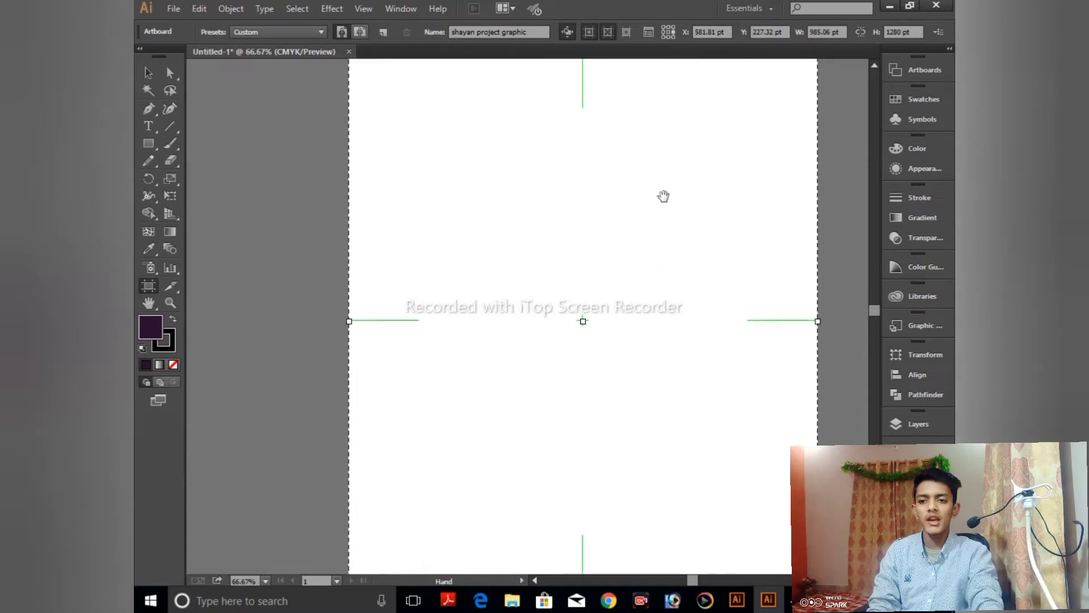
{"action": "key", "text": "ctrl+0"}
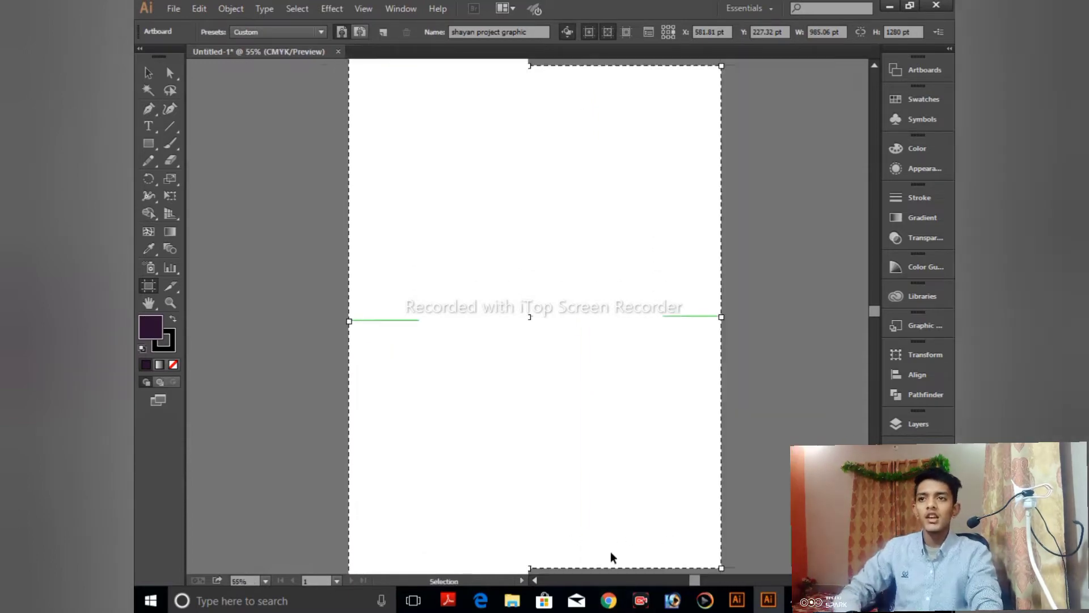
{"action": "left_click", "coordinate": [607, 33]}
{"action": "left_click", "coordinate": [590, 32]}
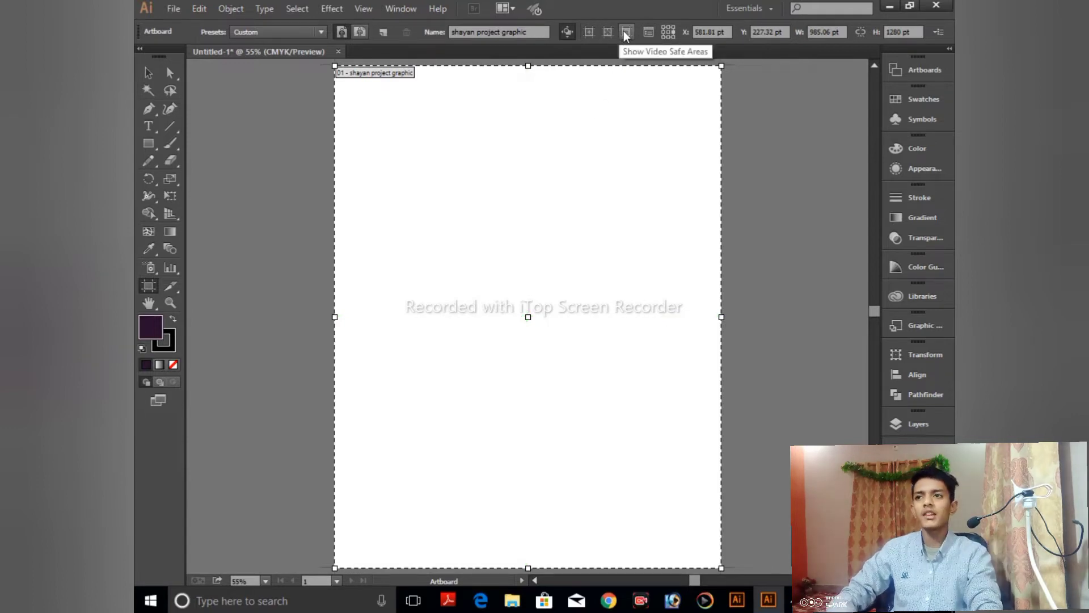
Switch the artboard to landscape and fit it in the window.
{"action": "left_click", "coordinate": [359, 32]}
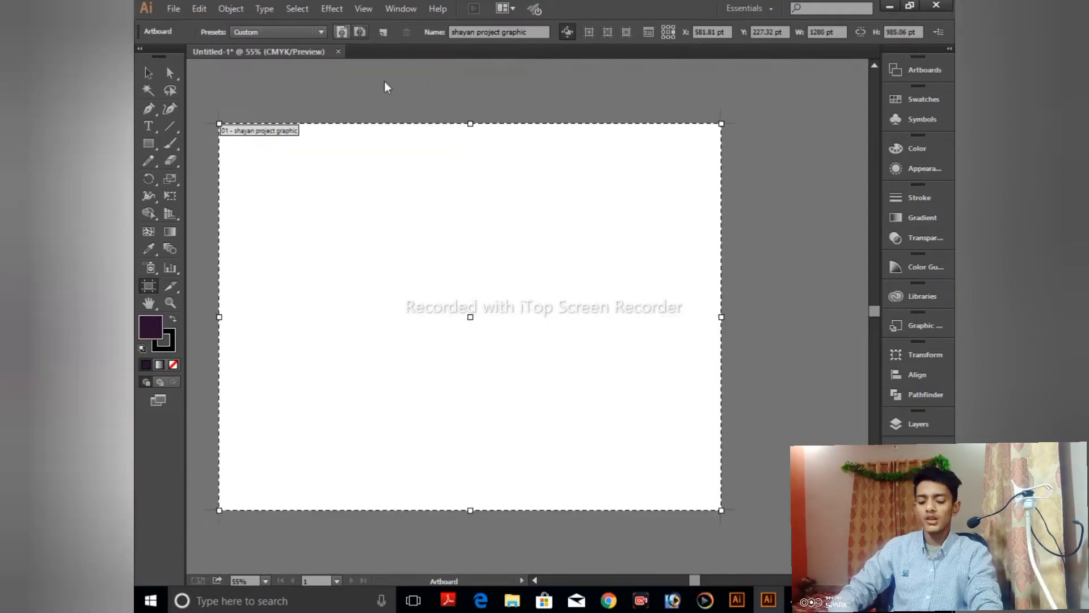
{"action": "key", "text": "ctrl+0"}
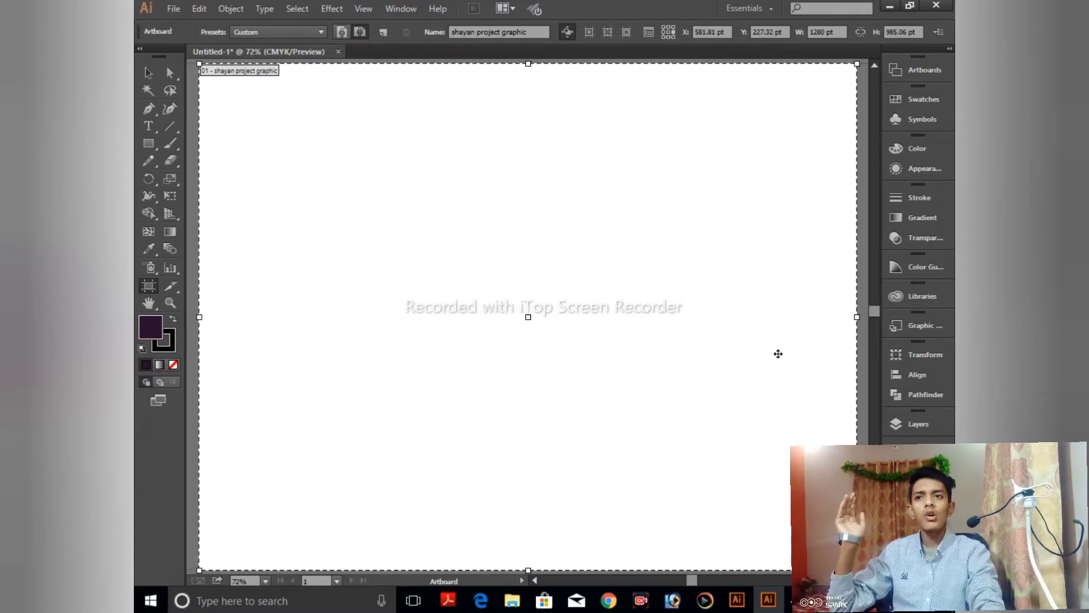
Show the video-safe guides, leave artboard editing with the Selection tool, and bring up the Open dialog.
{"action": "left_click", "coordinate": [623, 35]}
{"action": "left_click", "coordinate": [149, 72]}
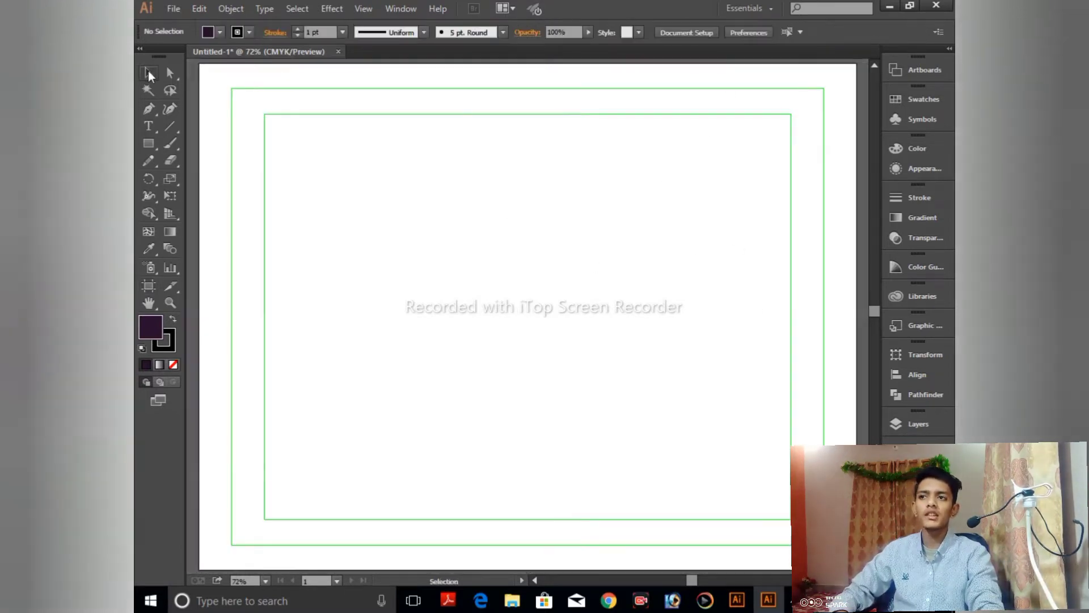
{"action": "key", "text": "ctrl+1"}
{"action": "key", "text": "p"}
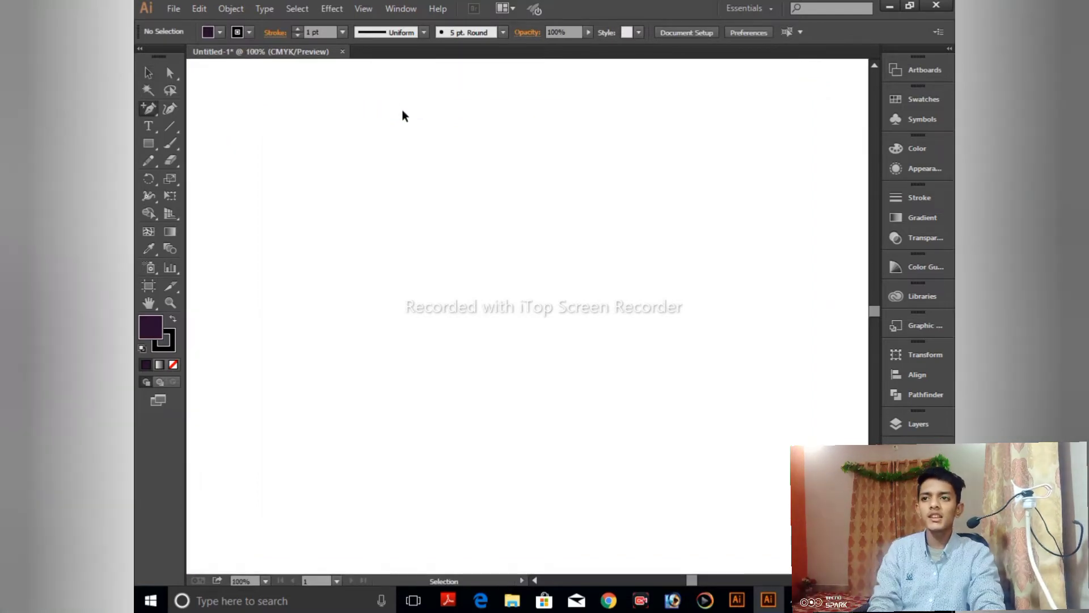
{"action": "left_click_drag", "start_coordinate": [427, 107], "coordinate": [483, 439]}
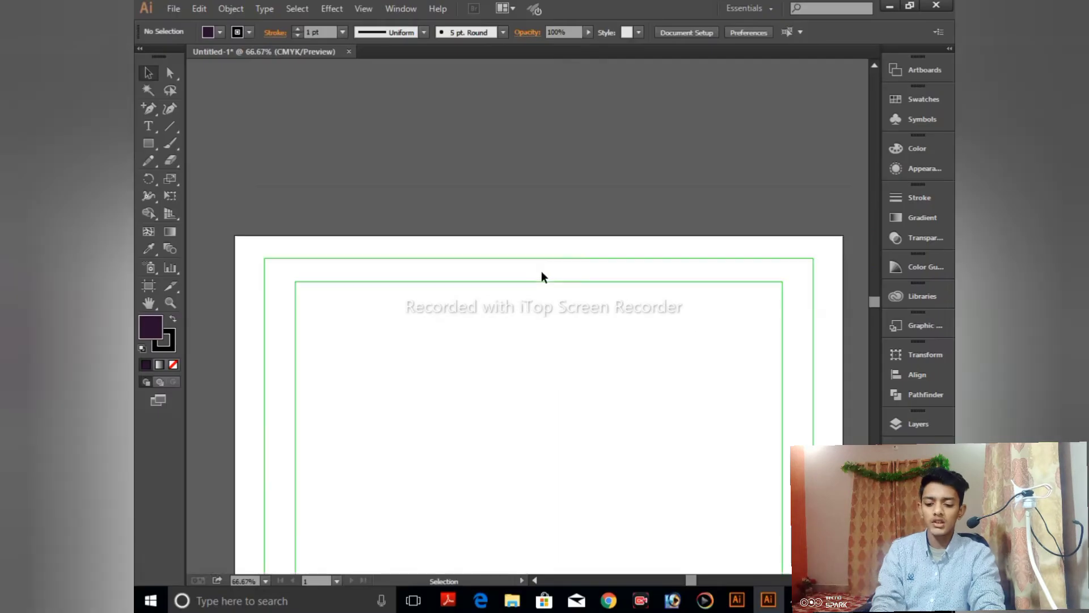
{"action": "key", "text": "ctrl+0"}
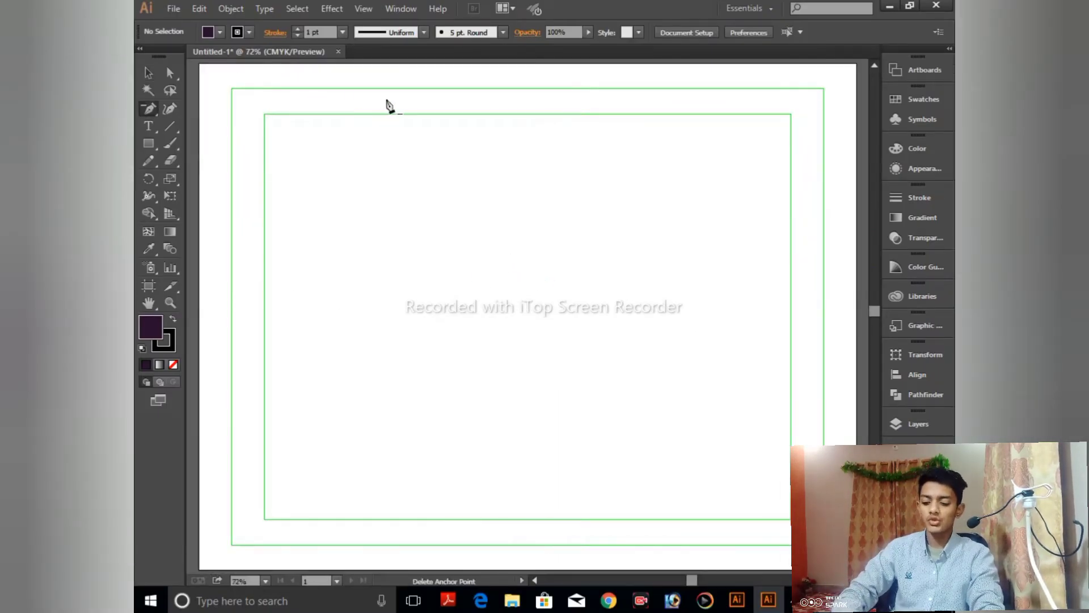
{"action": "key", "text": "v"}
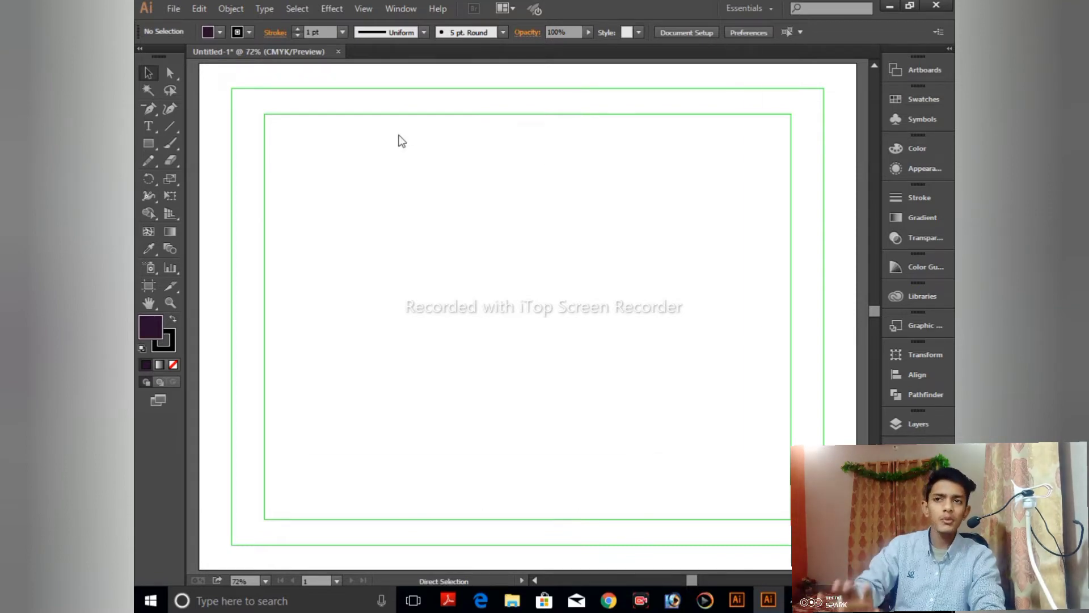
{"action": "key", "text": "ctrl+o"}
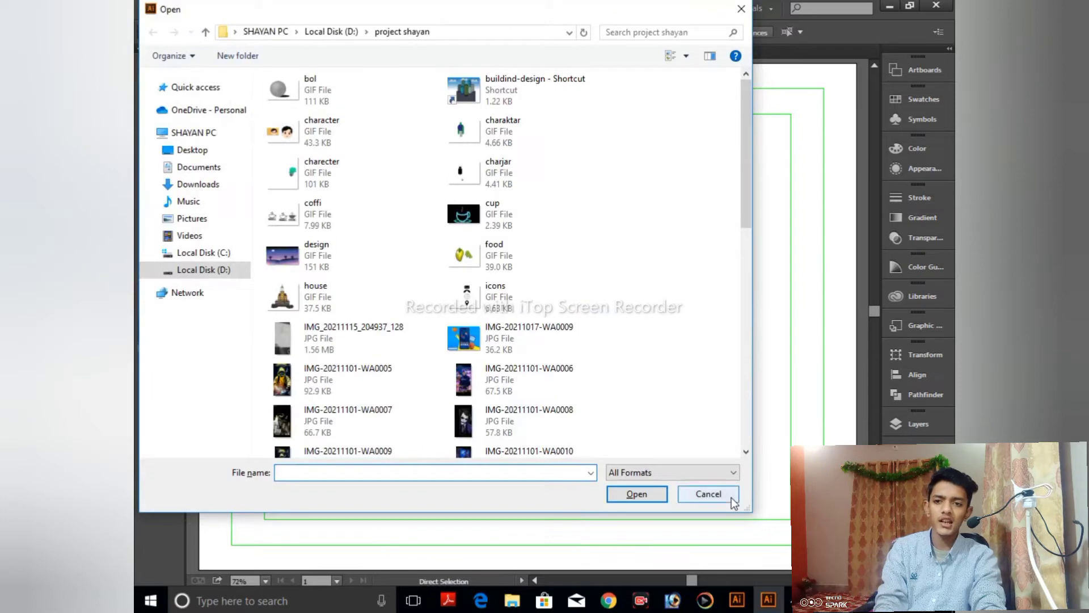
Cancel the Open dialog, hide the video-safe guides, and bring up Artboard Options.
{"action": "left_click", "coordinate": [731, 498]}
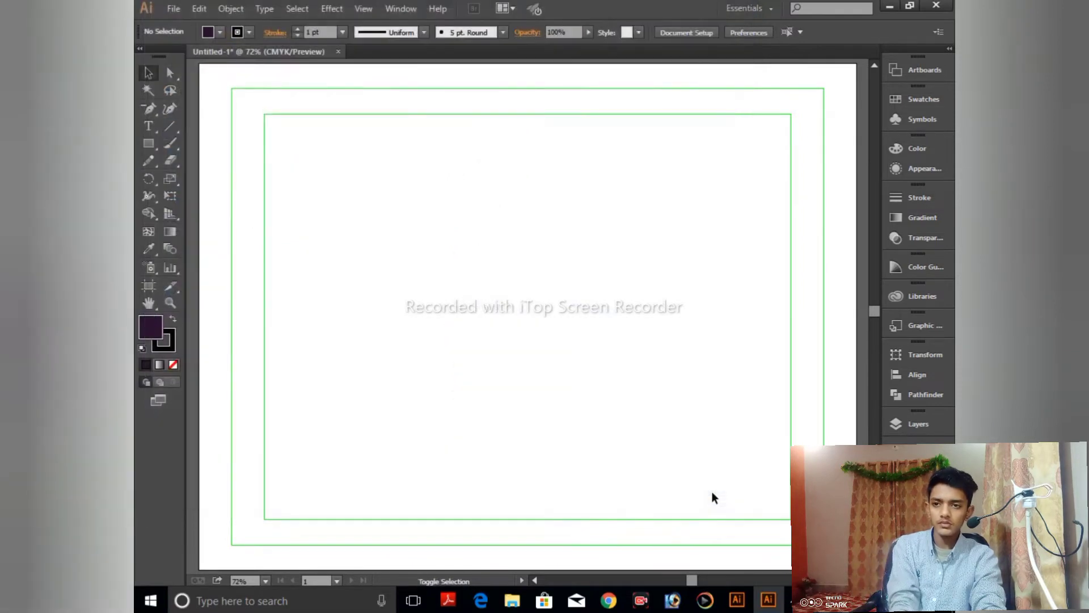
{"action": "key", "text": "shift+o"}
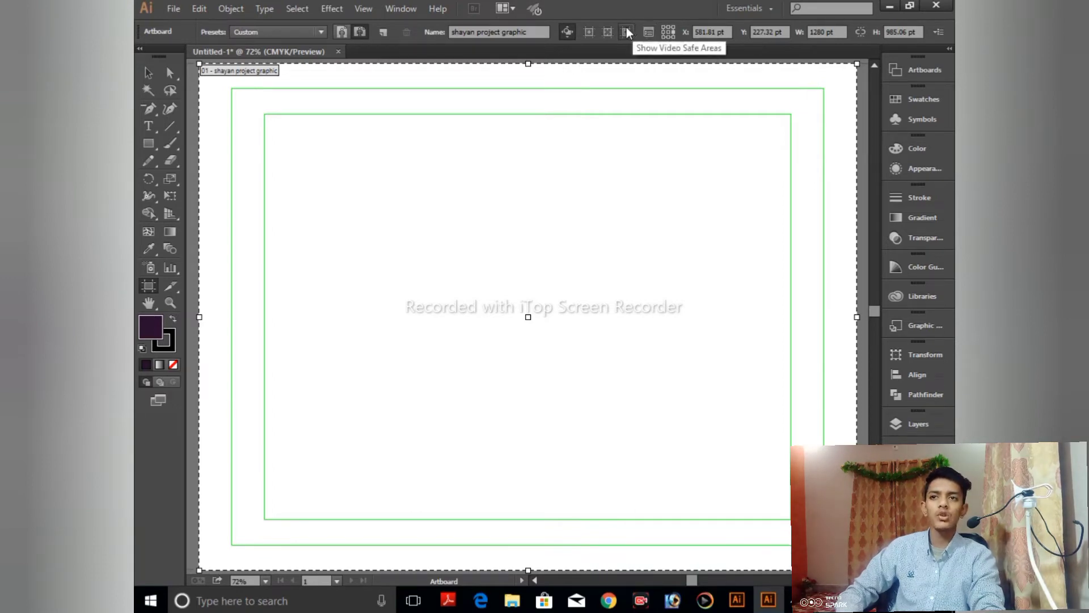
{"action": "left_click", "coordinate": [627, 28]}
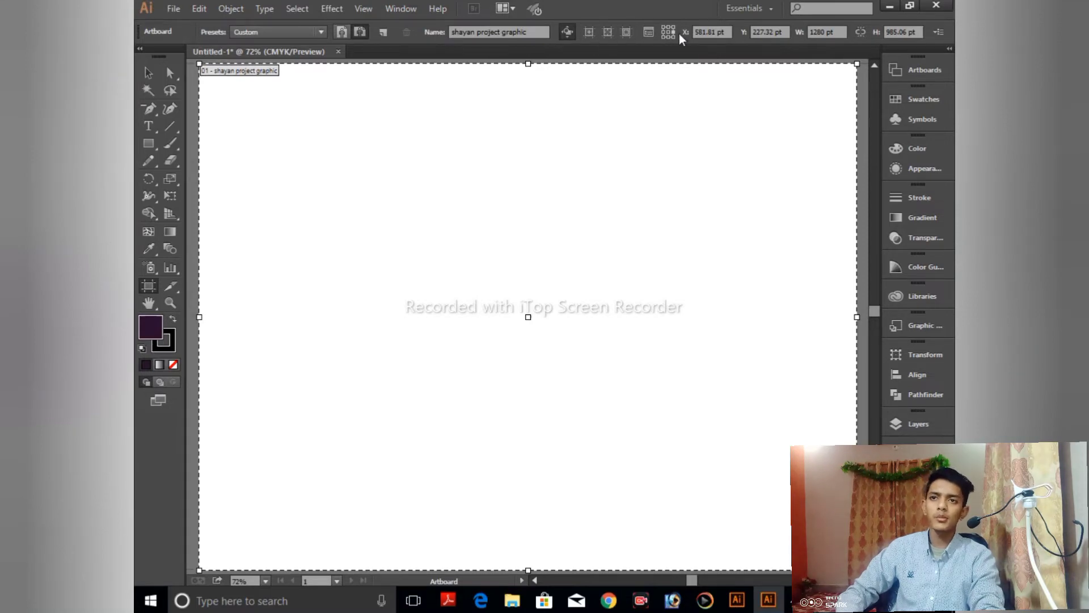
{"action": "left_click", "coordinate": [650, 29]}
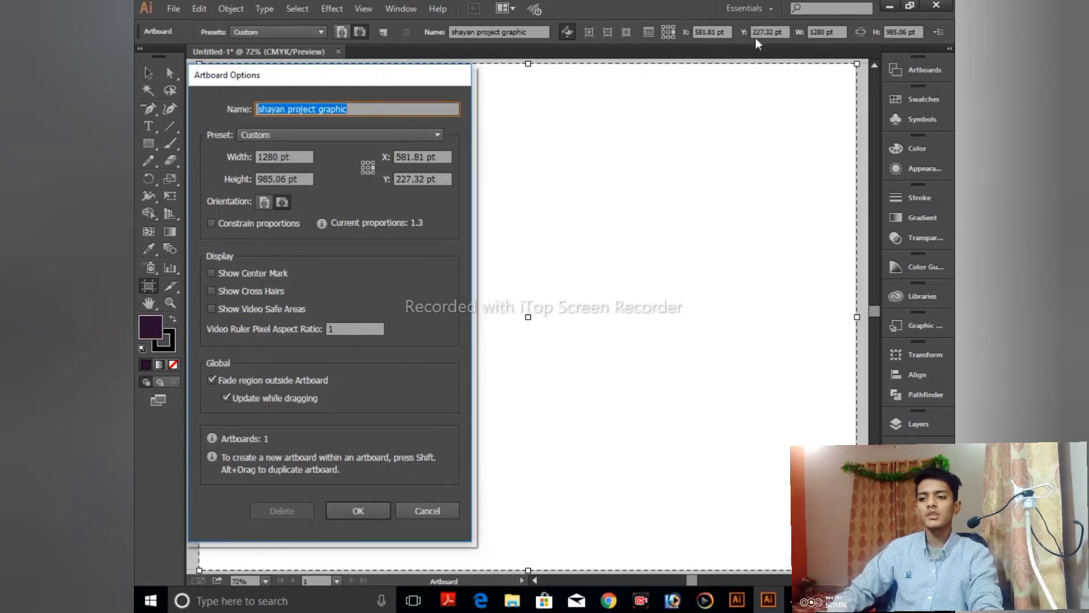
Dismiss Artboard Options, set the artboard X position to 200 pt, and change the reference point.
{"action": "left_click", "coordinate": [366, 512]}
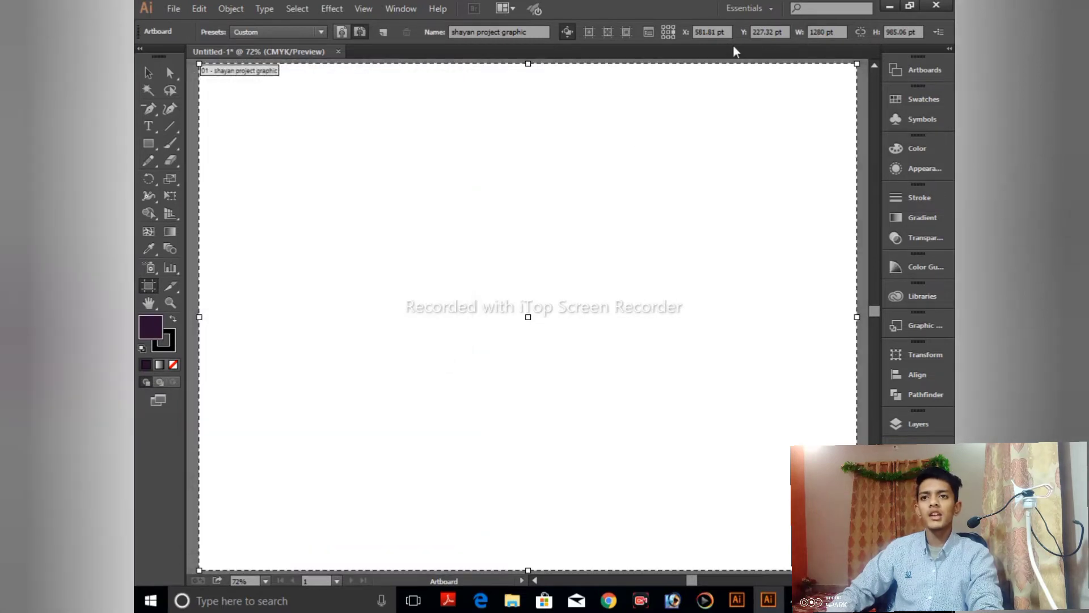
{"action": "left_click", "coordinate": [648, 32]}
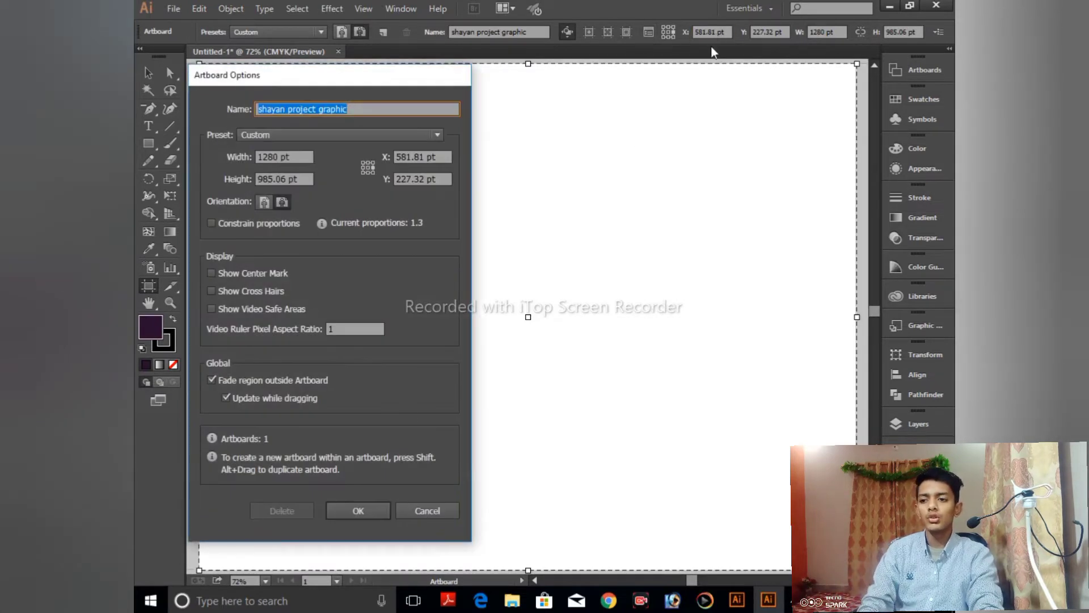
{"action": "left_click", "coordinate": [427, 511]}
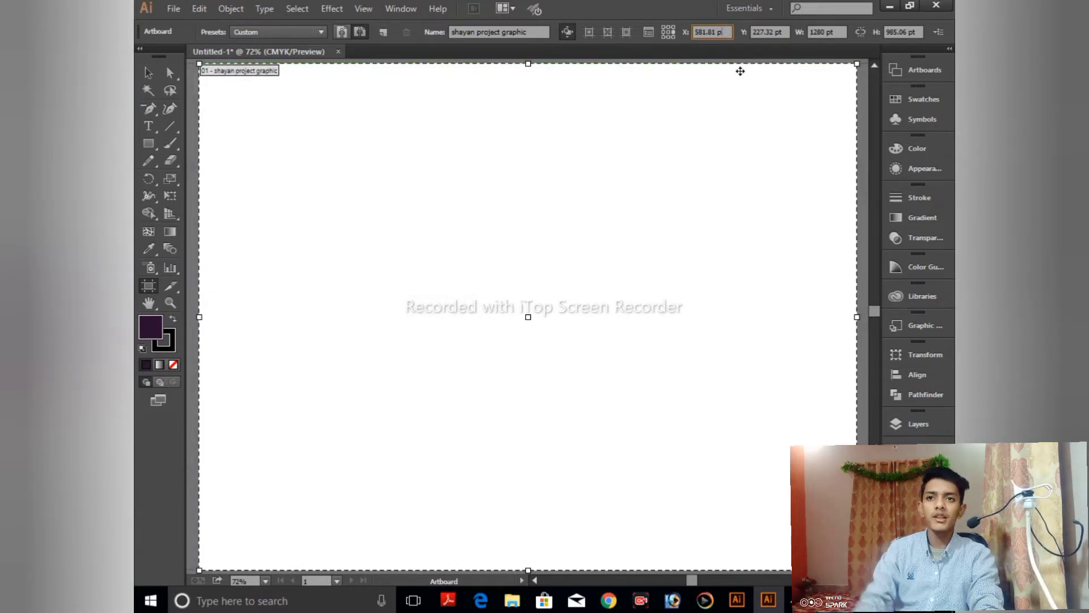
{"action": "key", "text": "BackSpace"}
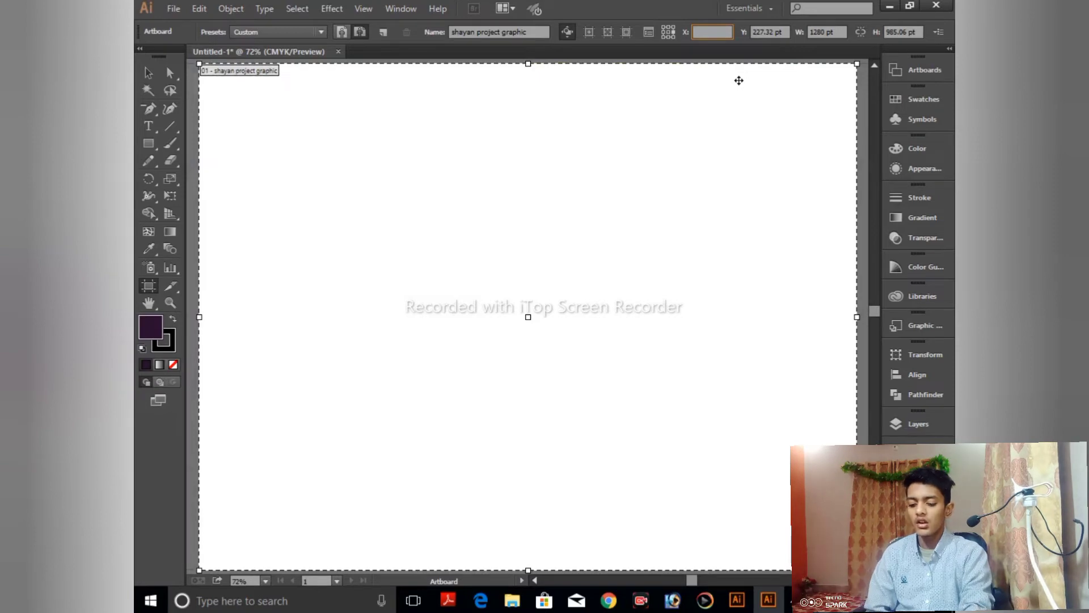
{"action": "type", "text": "200"}
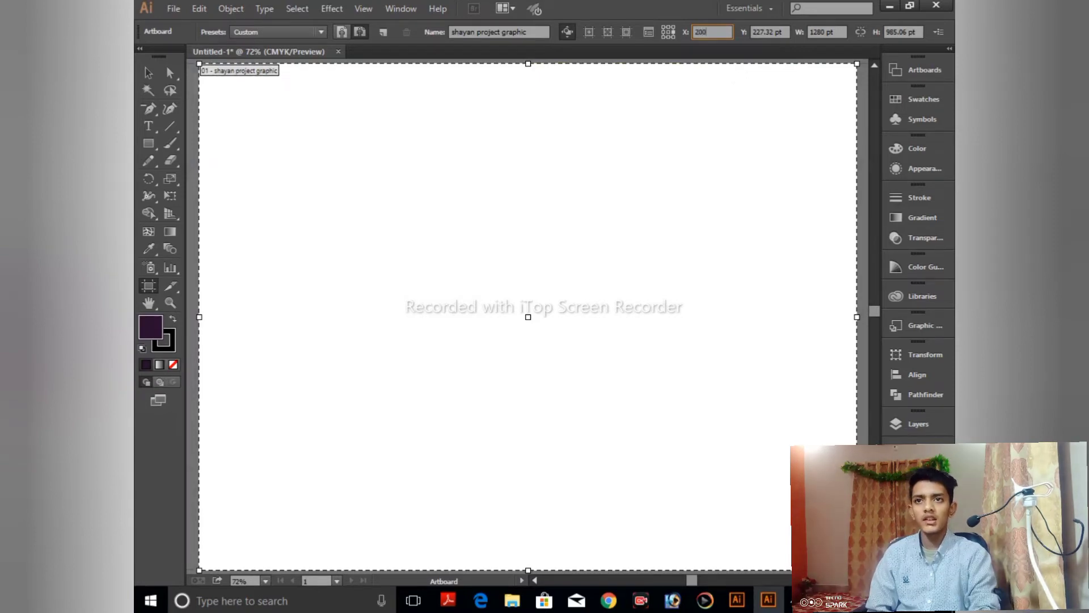
{"action": "key", "text": "Return"}
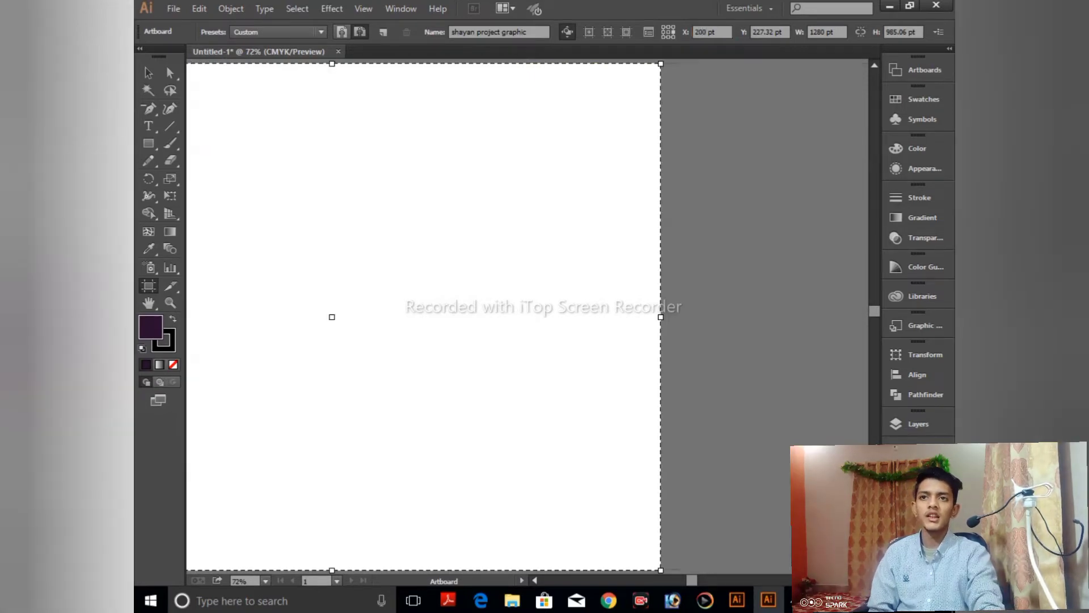
{"action": "left_click", "coordinate": [669, 35]}
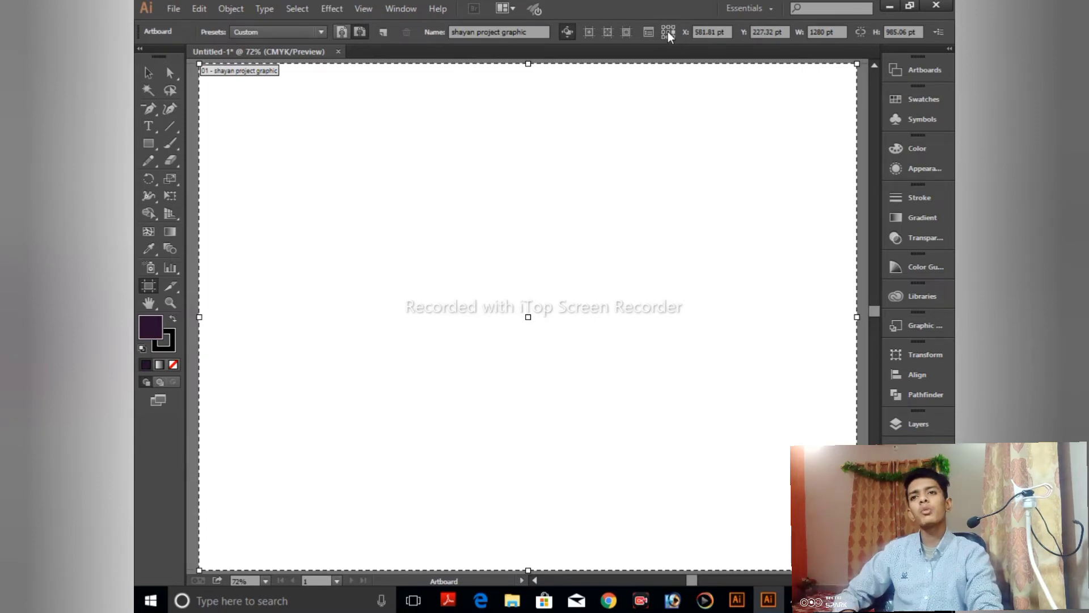
Settle on a reference point and set the artboard X position to 200 pt.
{"action": "left_click", "coordinate": [668, 31]}
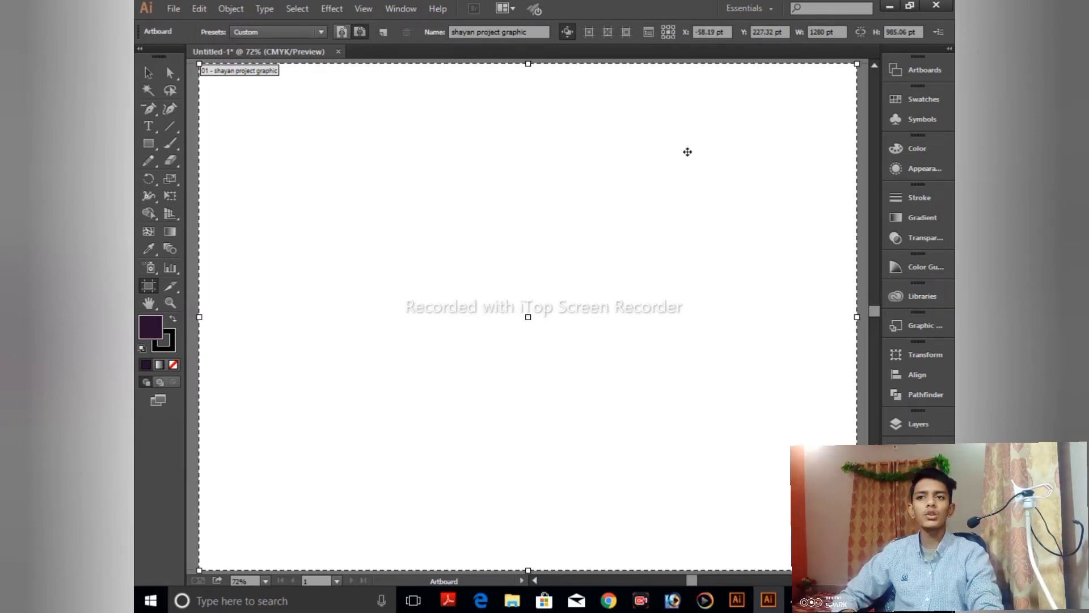
{"action": "left_click", "coordinate": [673, 32]}
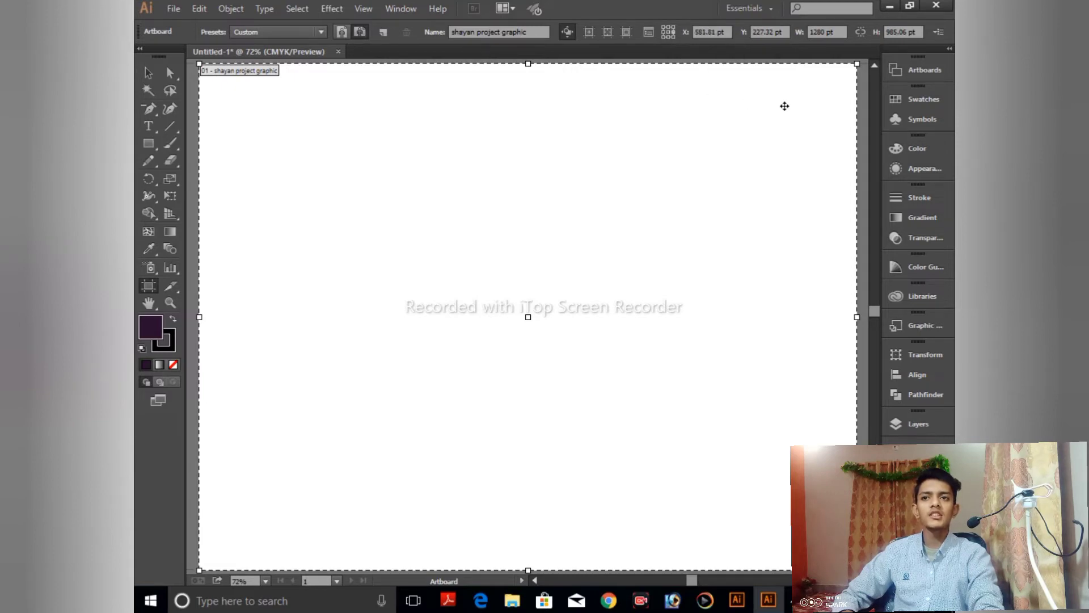
{"action": "left_click", "coordinate": [662, 32]}
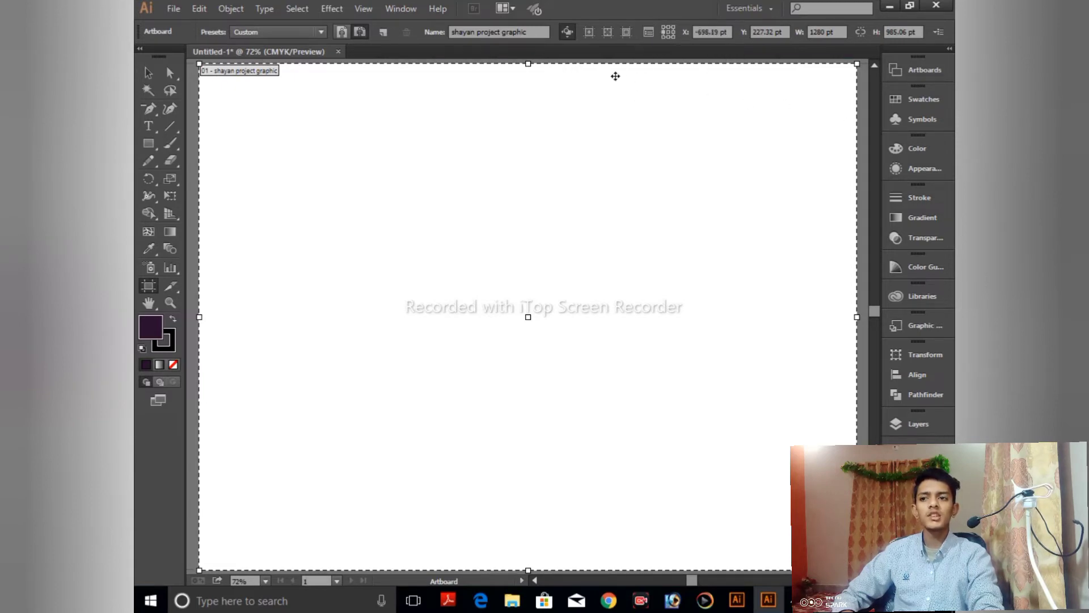
{"action": "left_click", "coordinate": [669, 33]}
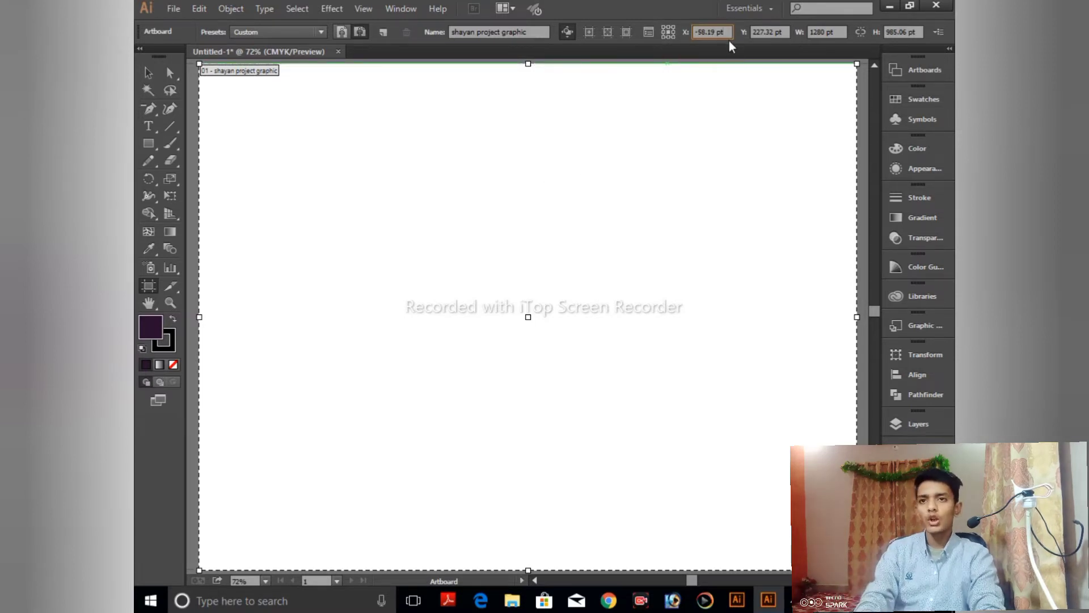
{"action": "key", "text": "BackSpace"}
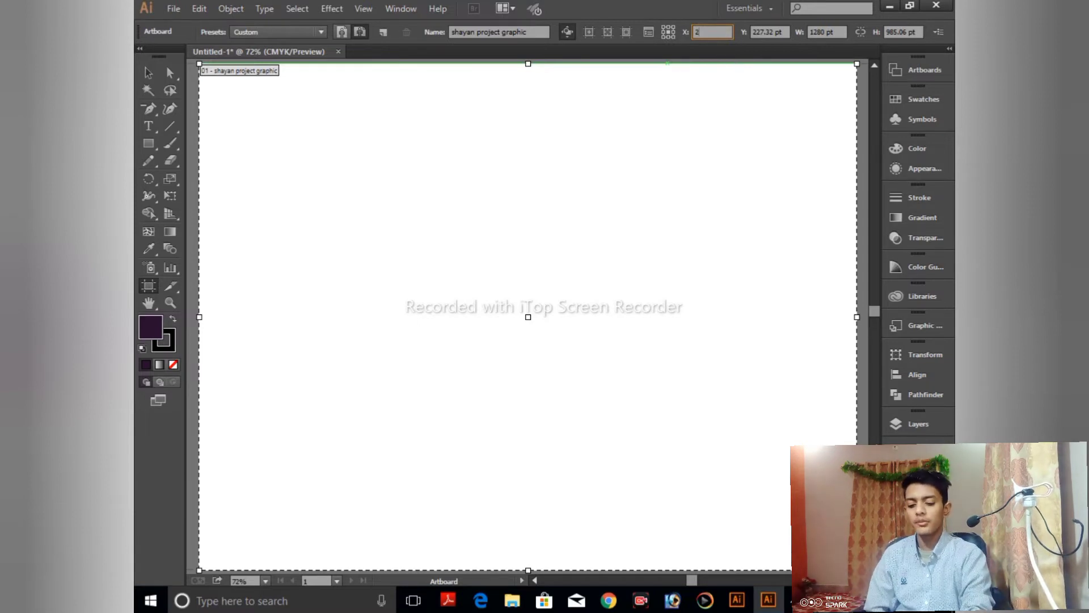
{"action": "type", "text": "200"}
{"action": "key", "text": "Return"}
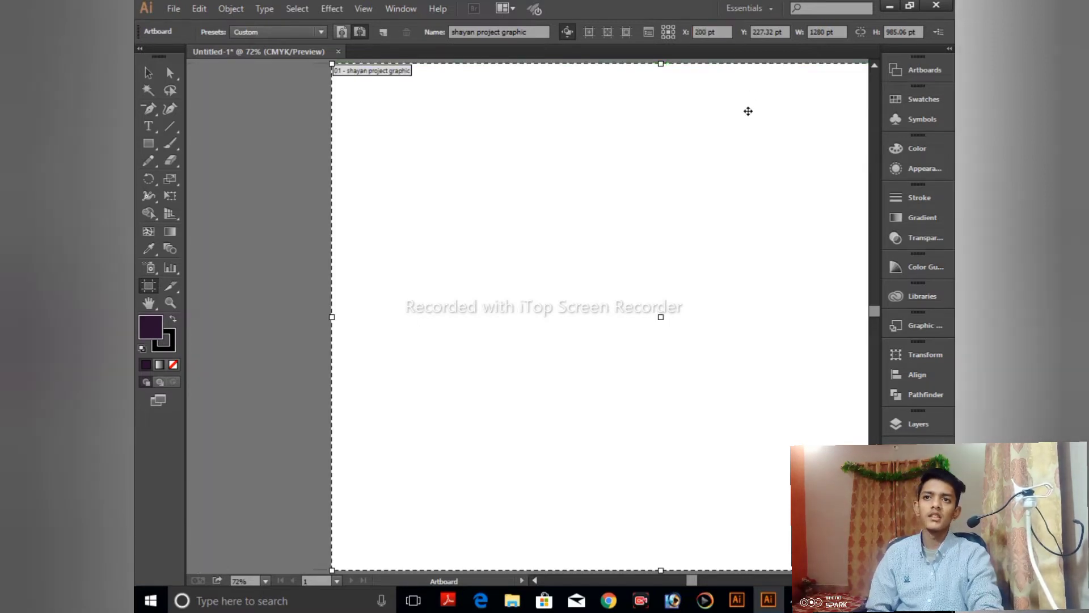
Set Y to 200 pt and width and height to 200 pt, making a square.
{"action": "scroll", "coordinate": [652, 195], "scroll_direction": "right", "scroll_amount": 3}
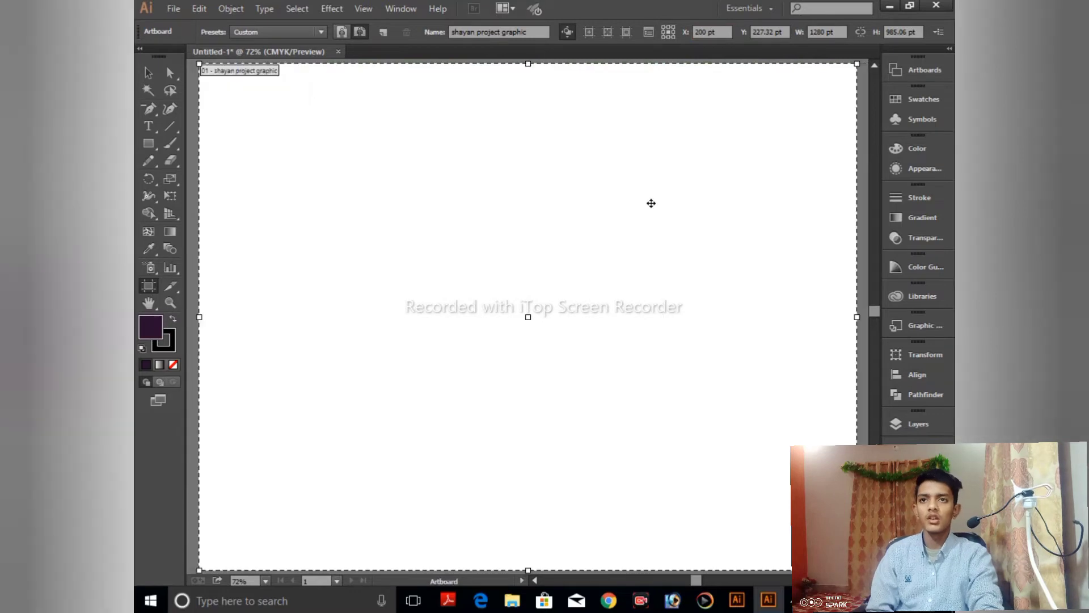
{"action": "left_click", "coordinate": [786, 32]}
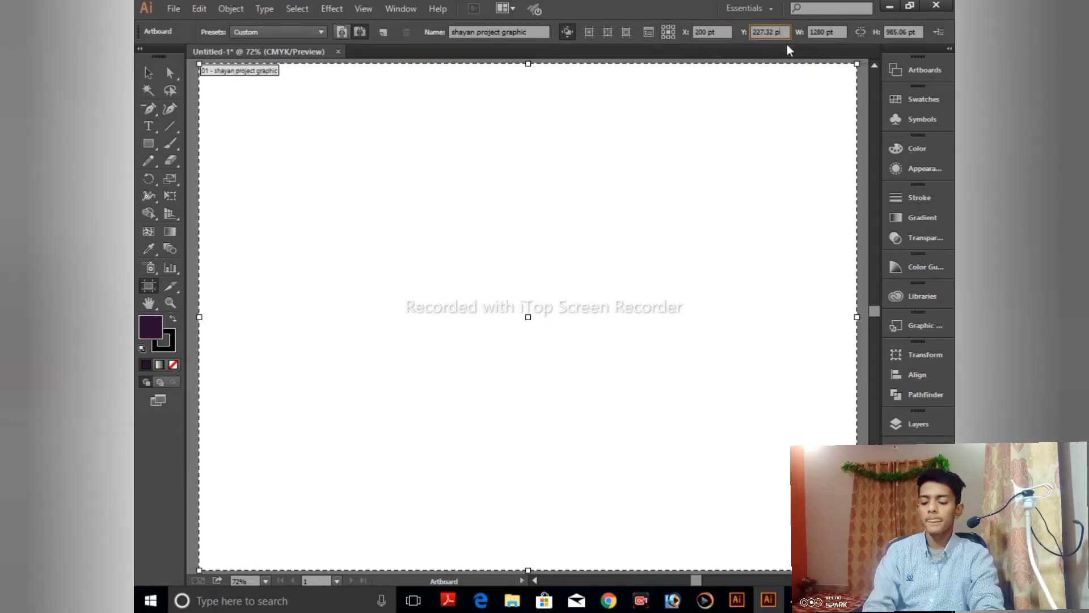
{"action": "type", "text": "200"}
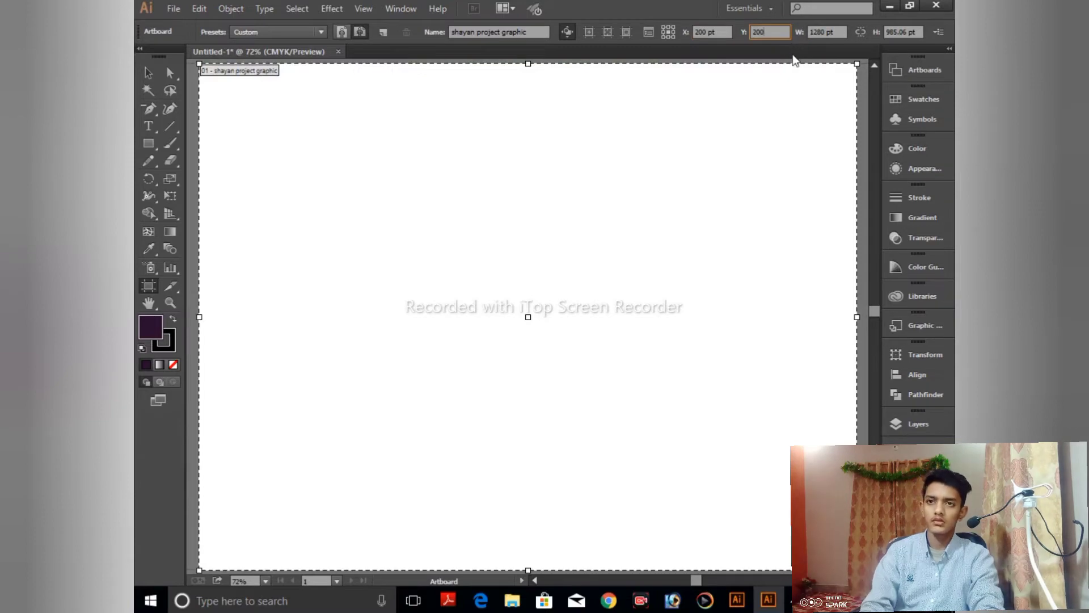
{"action": "key", "text": "Return"}
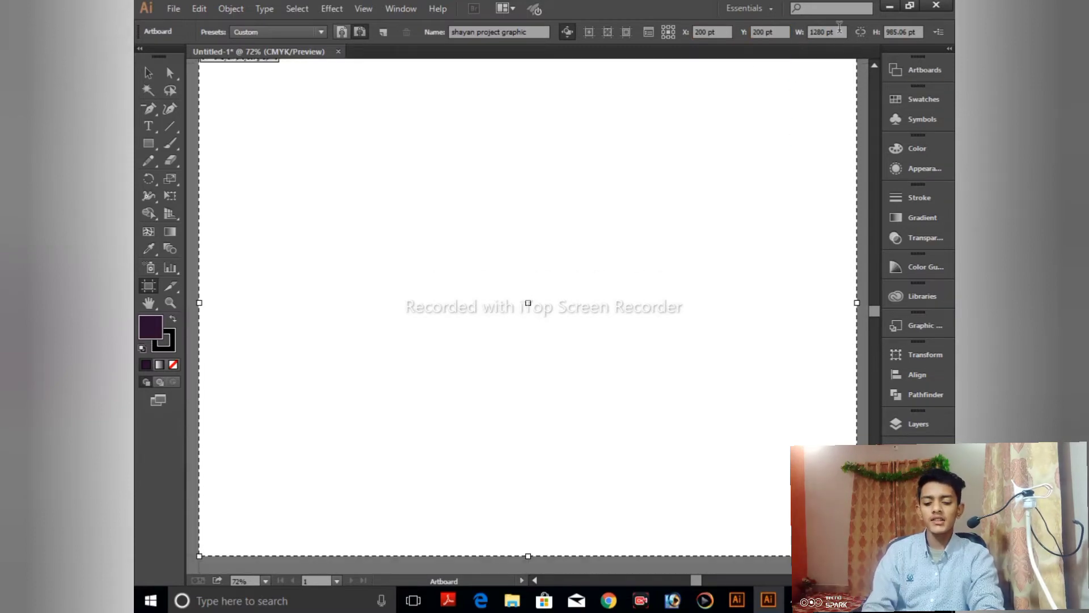
{"action": "left_click", "coordinate": [840, 29]}
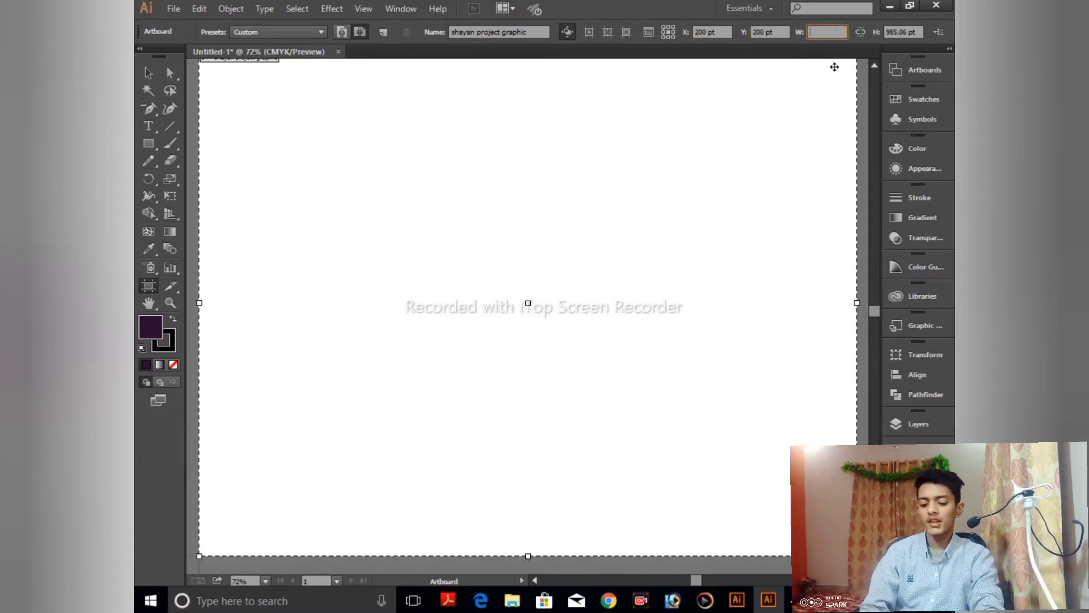
{"action": "type", "text": "200"}
{"action": "key", "text": "Return"}
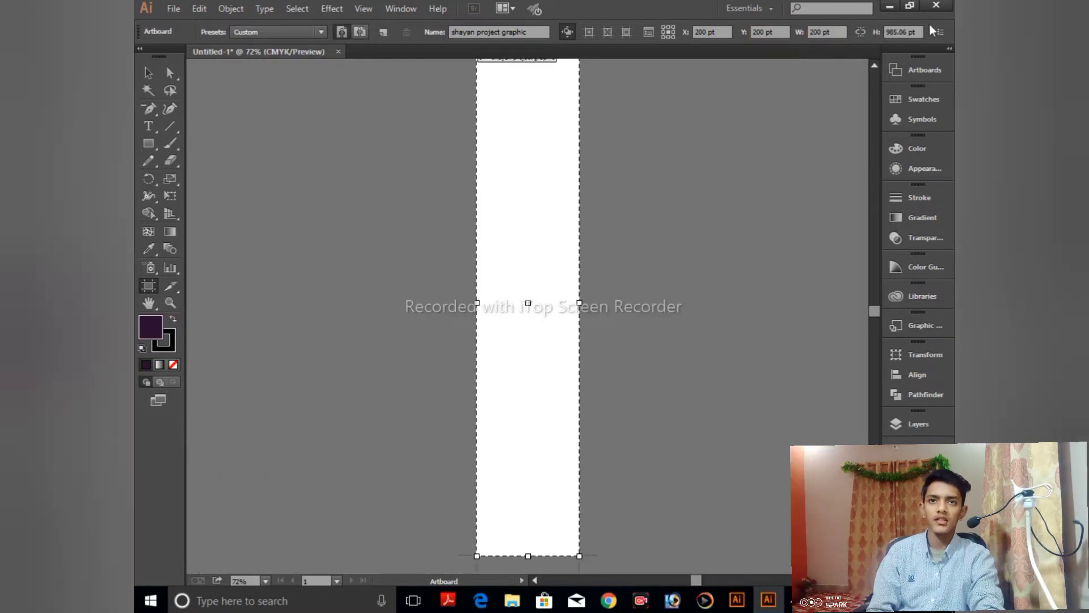
{"action": "left_click", "coordinate": [916, 32]}
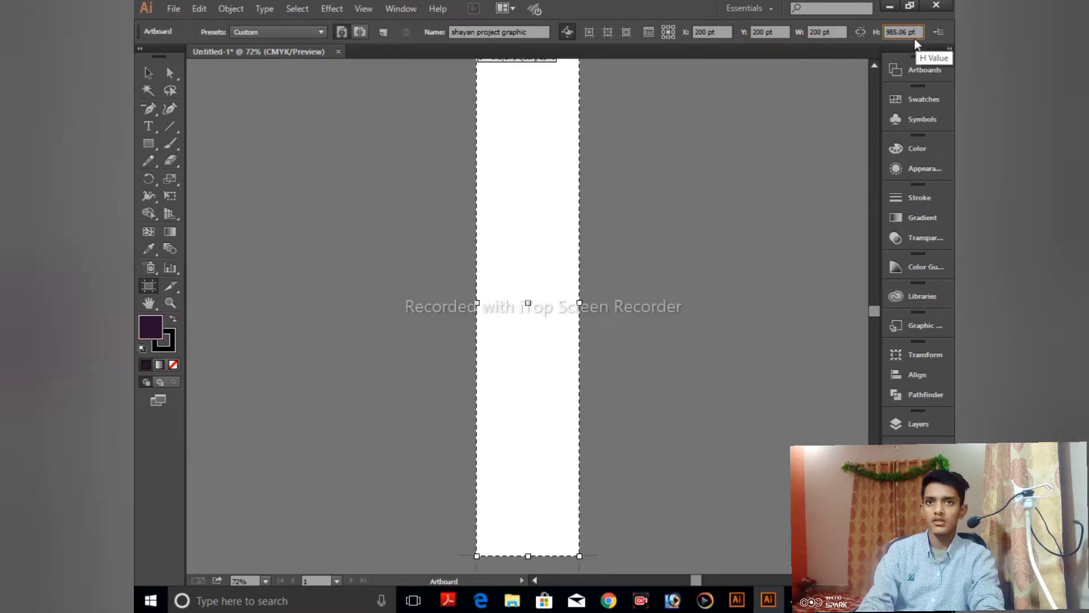
{"action": "type", "text": "200"}
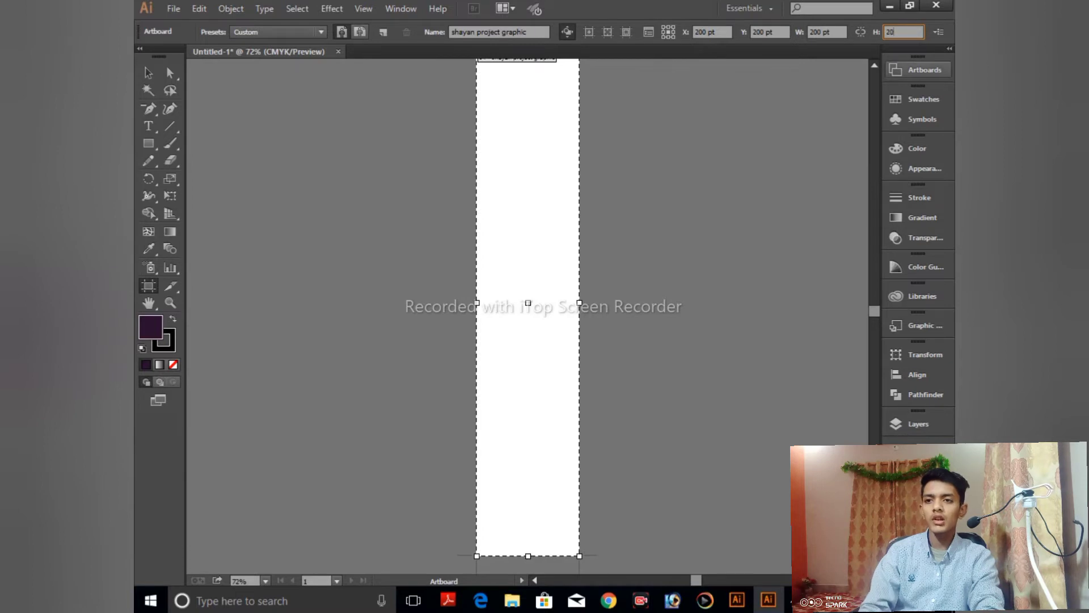
{"action": "key", "text": "Return"}
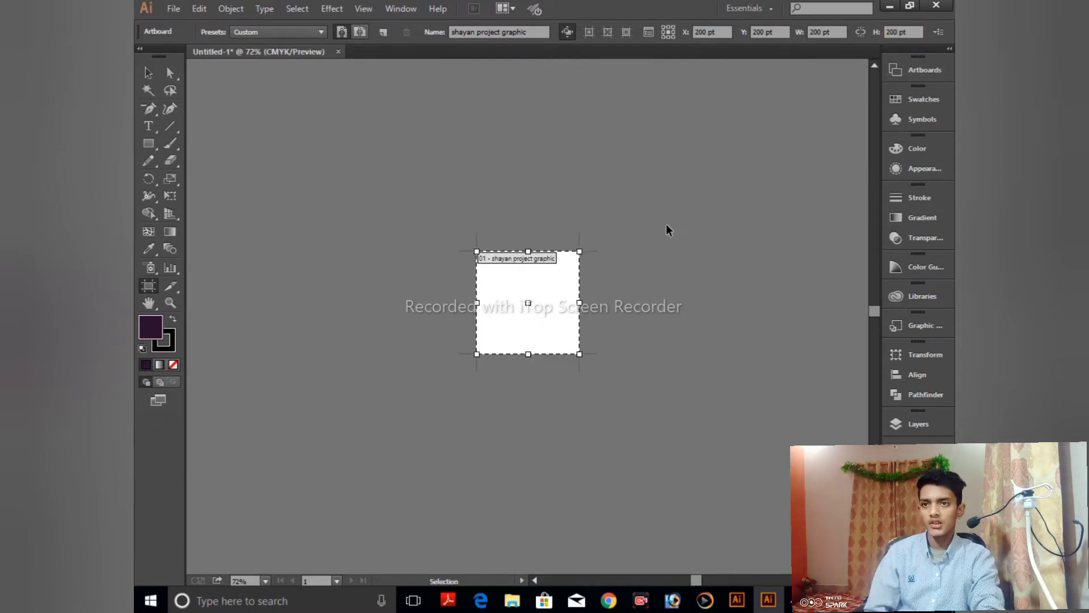
Fit the 200 pt square artboard in the window and bring up its Artboard Options.
{"action": "key", "text": "ctrl+0"}
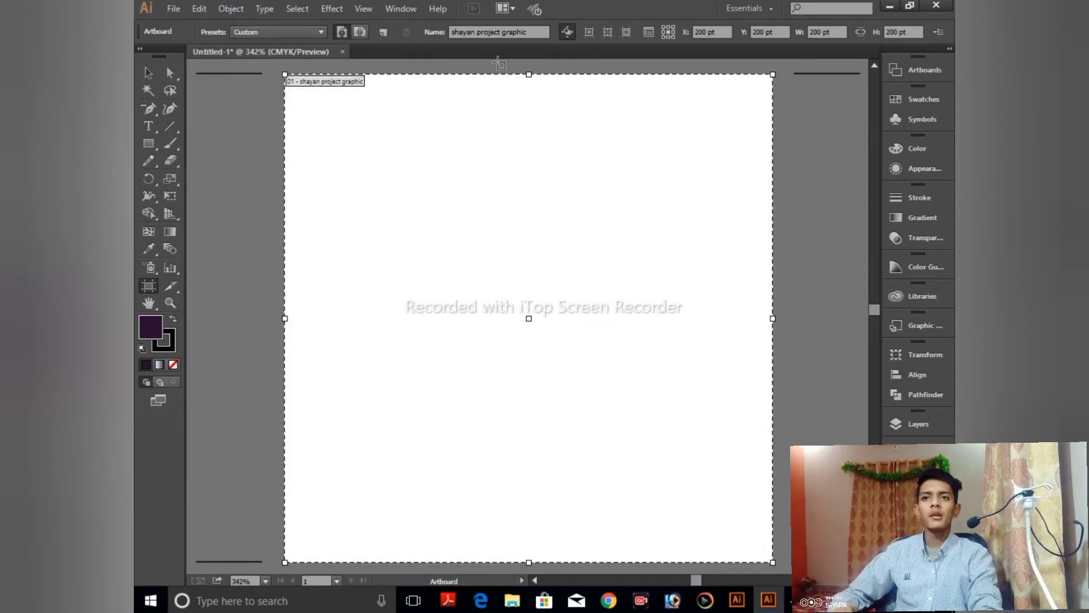
{"action": "left_click", "coordinate": [651, 32]}
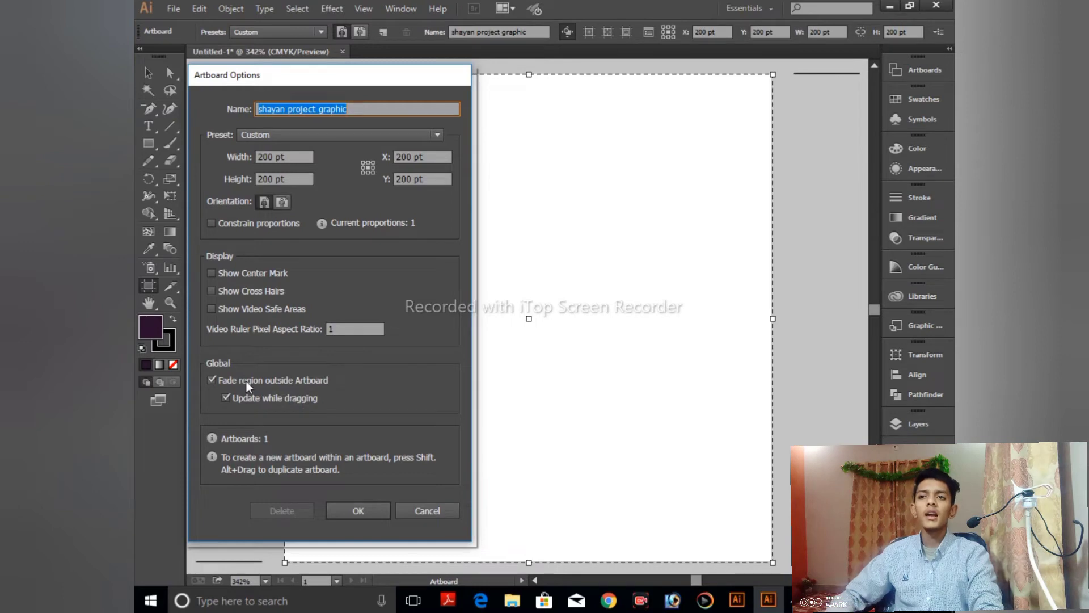
Turn off Fade region outside Artboard, confirm the change, and zoom the view out.
{"action": "left_click", "coordinate": [211, 379]}
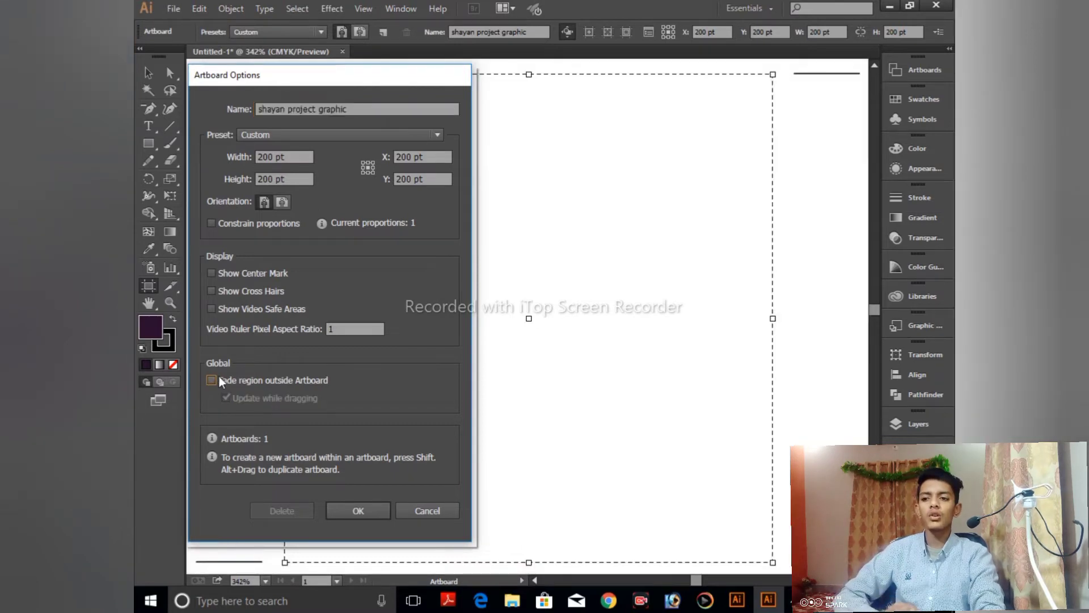
{"action": "left_click", "coordinate": [366, 508]}
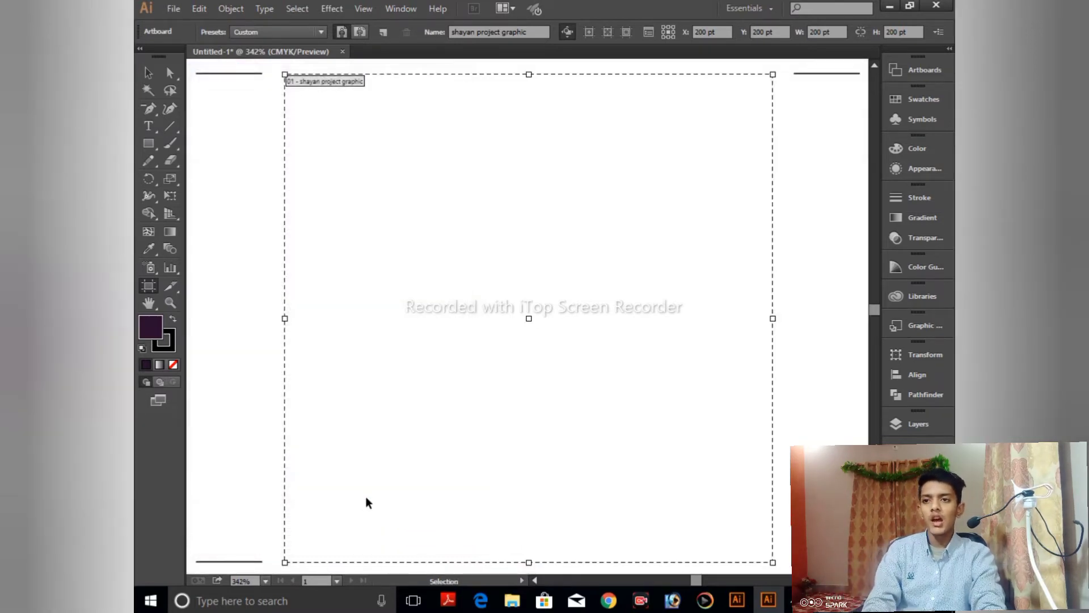
{"action": "key", "text": "ctrl+minus"}
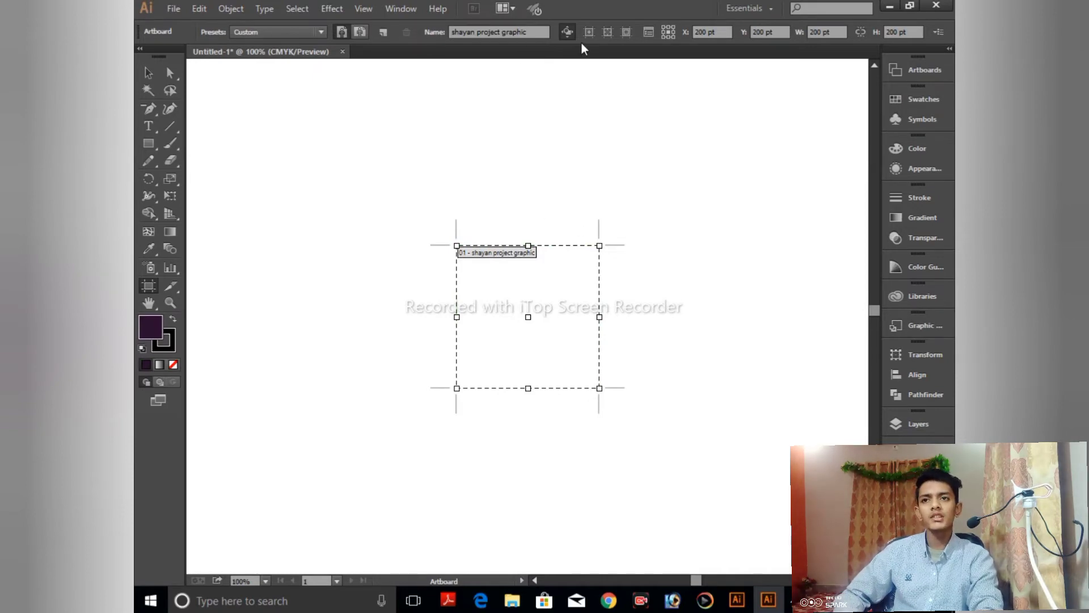
Re-enable Fade region outside Artboard in Artboard Options, then zoom in on the square.
{"action": "left_click", "coordinate": [650, 32]}
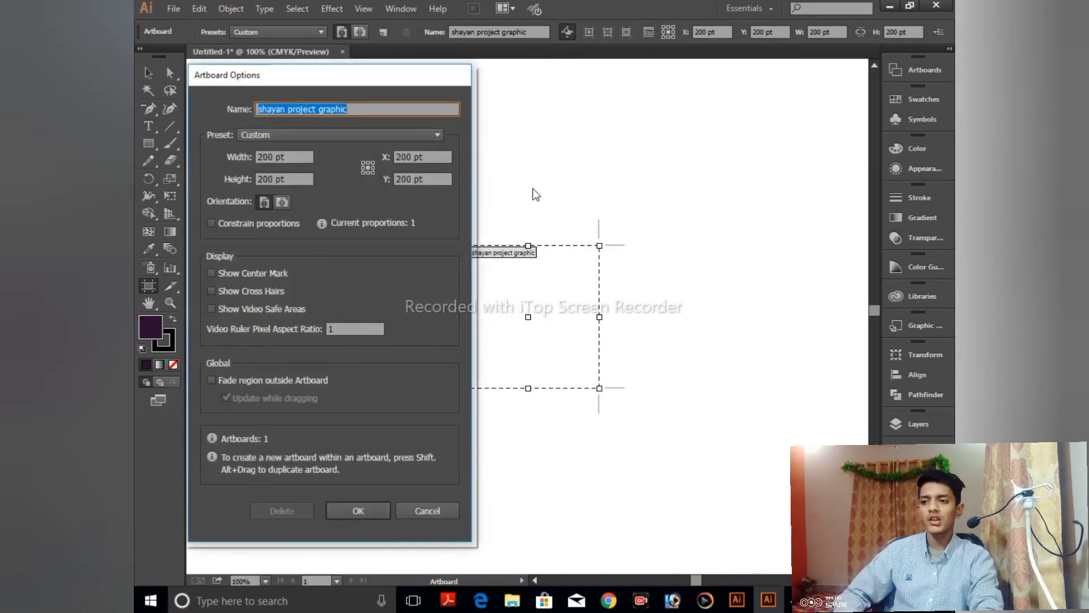
{"action": "left_click", "coordinate": [247, 380]}
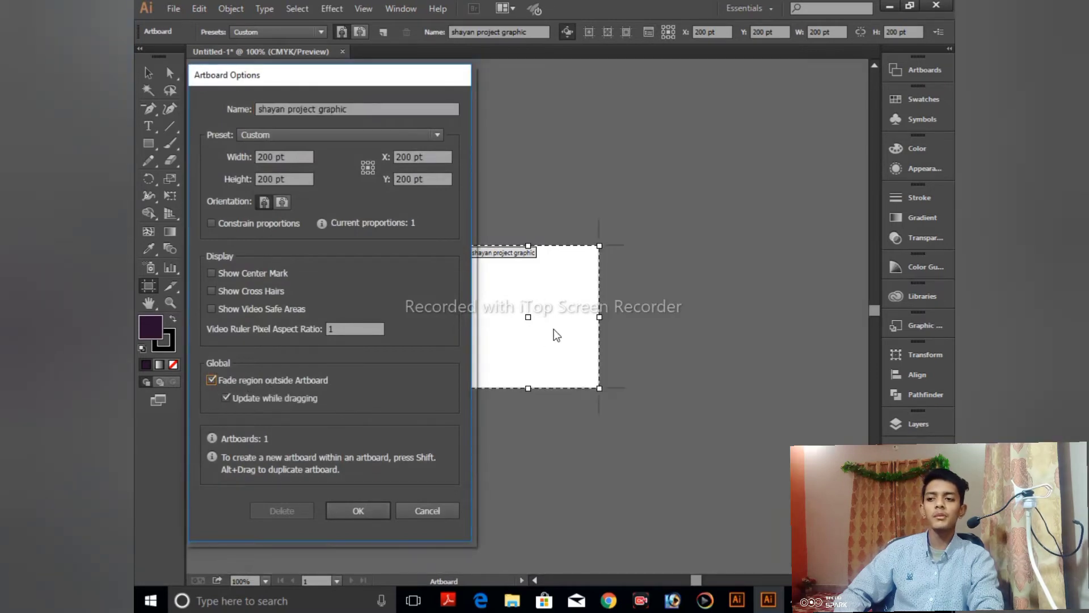
{"action": "left_click", "coordinate": [380, 510]}
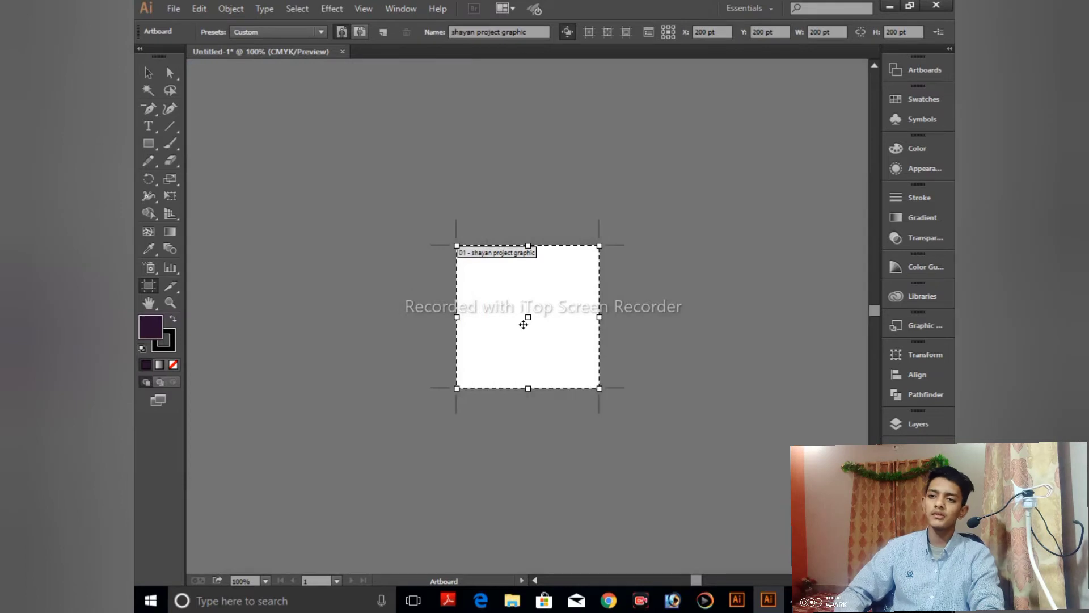
{"action": "key", "text": "ctrl+plus"}
{"action": "key", "text": "ctrl+plus"}
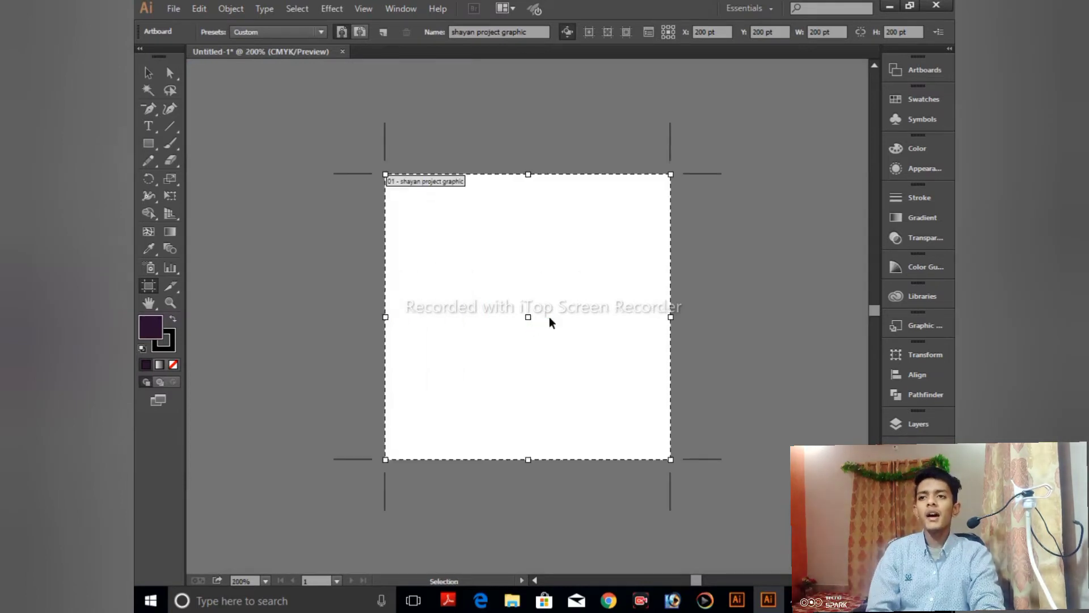
{"action": "key", "text": "ctrl+plus"}
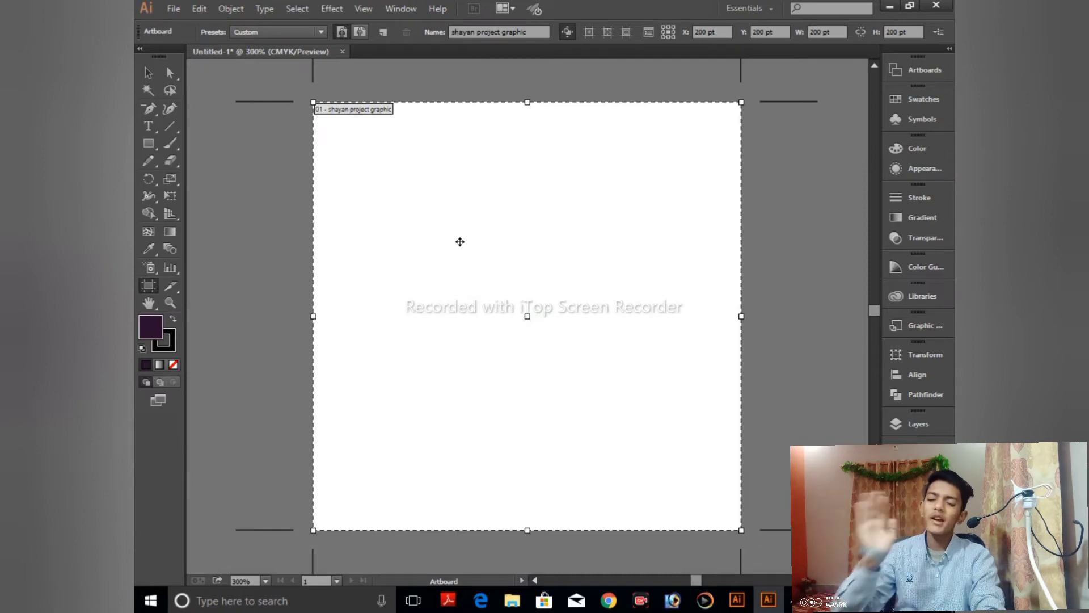
Zoom out and draw a new wide artboard above the square artboard.
{"action": "key", "text": "ctrl+minus"}
{"action": "key", "text": "ctrl+minus"}
{"action": "key", "text": "ctrl+minus"}
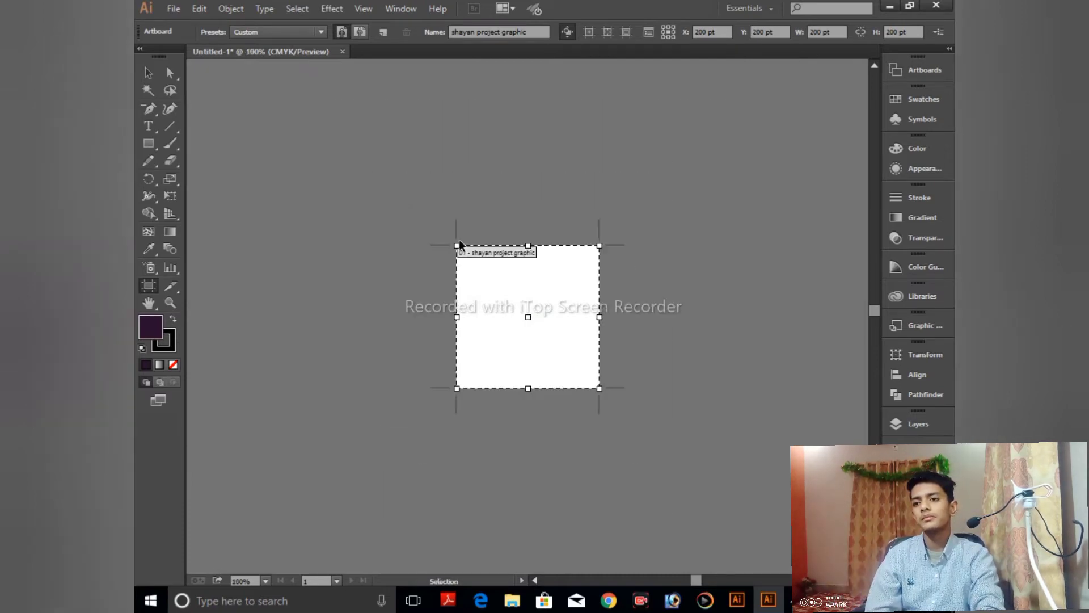
{"action": "key", "text": "ctrl+minus"}
{"action": "left_click_drag", "start_coordinate": [362, 138], "coordinate": [595, 257]}
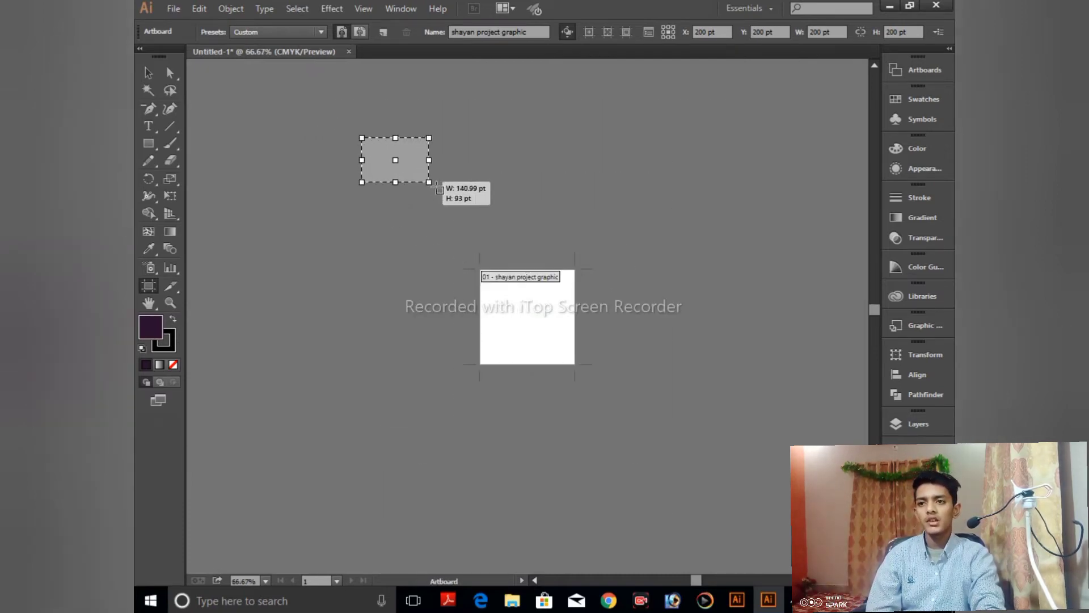
Delete the square artboard and fit the 488.98 × 250.49 pt Artboard 7 to the window.
{"action": "left_click", "coordinate": [541, 339]}
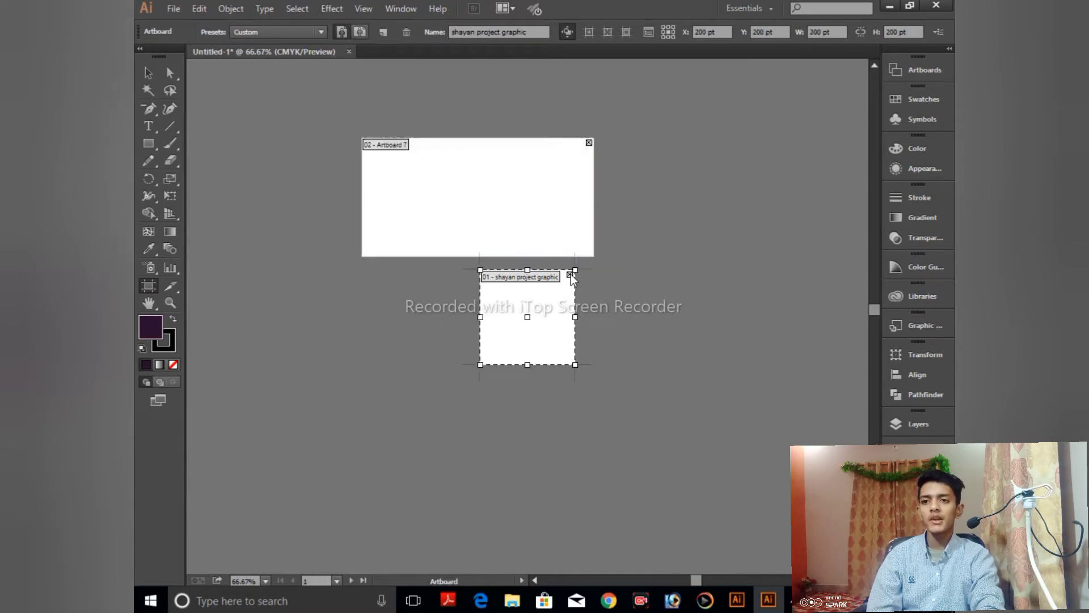
{"action": "key", "text": "ctrl+plus"}
{"action": "key", "text": "ctrl+plus"}
{"action": "key", "text": "ctrl+plus"}
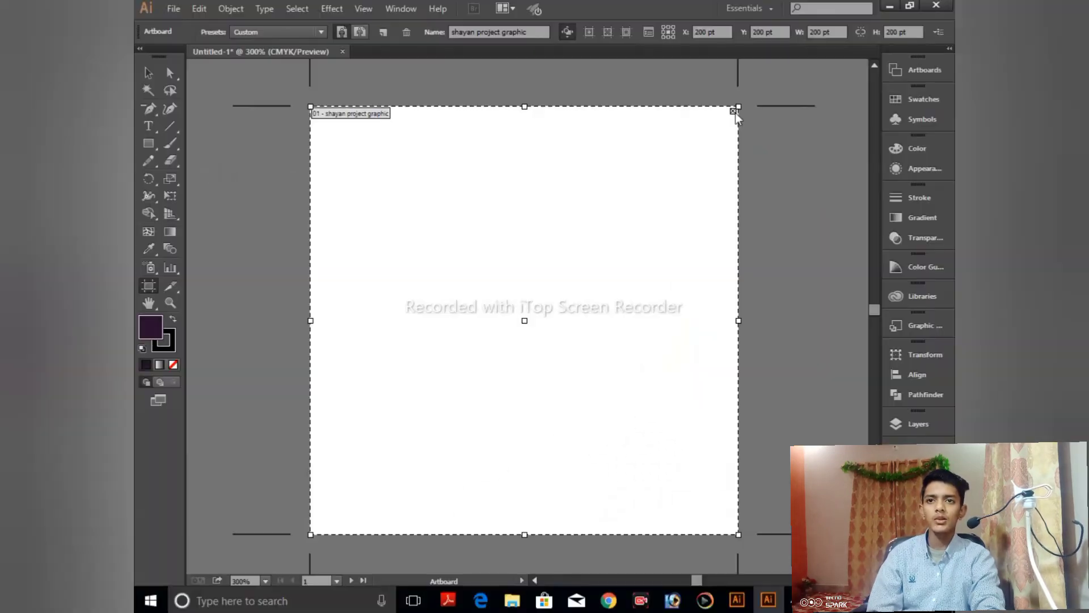
{"action": "key", "text": "Delete"}
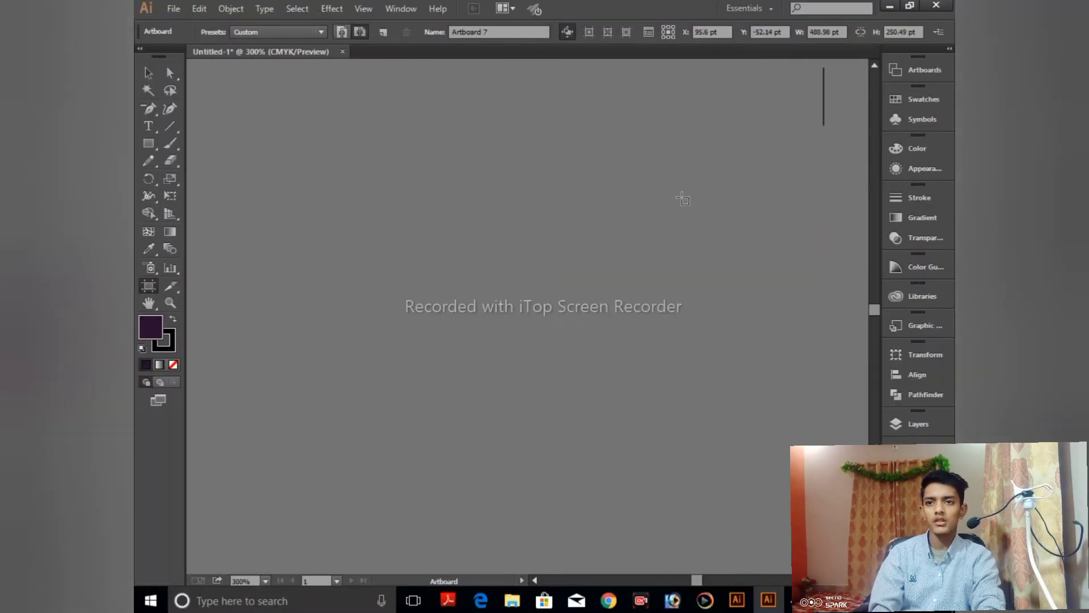
{"action": "key", "text": "ctrl+minus"}
{"action": "key", "text": "ctrl+minus"}
{"action": "key", "text": "ctrl+minus"}
{"action": "key", "text": "ctrl+minus"}
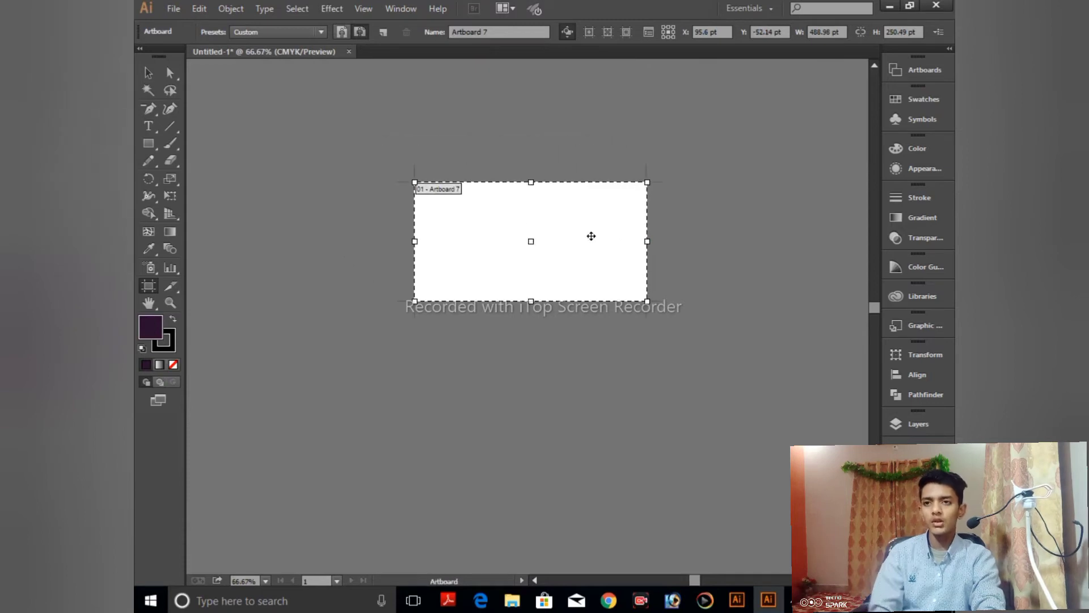
{"action": "key", "text": "ctrl+0"}
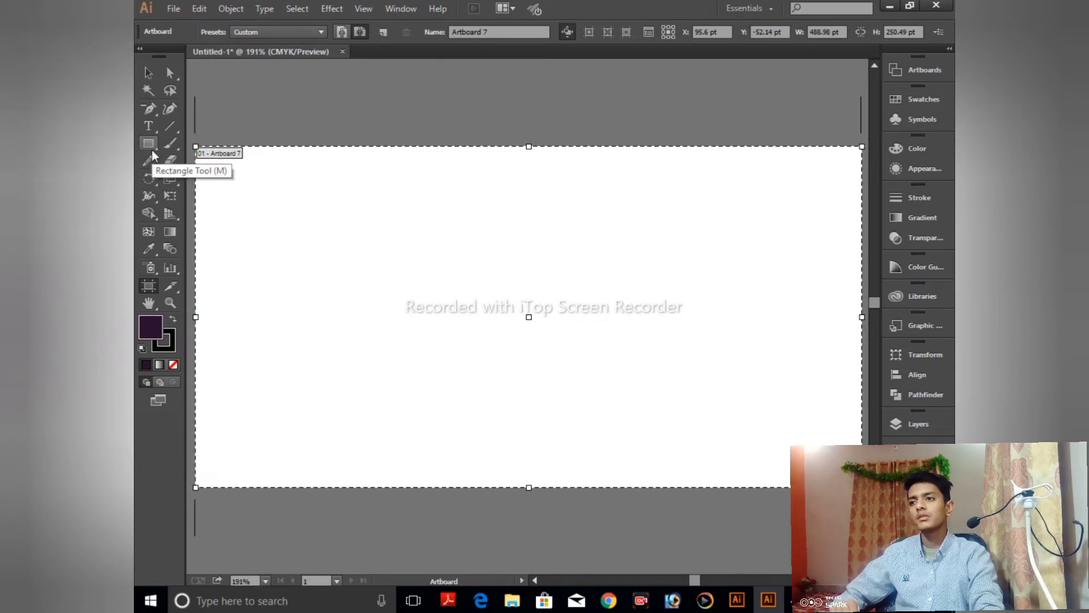
Draw a dark many-sided polygon in the middle of the artboard.
{"action": "left_click_drag", "start_coordinate": [151, 152], "coordinate": [212, 195]}
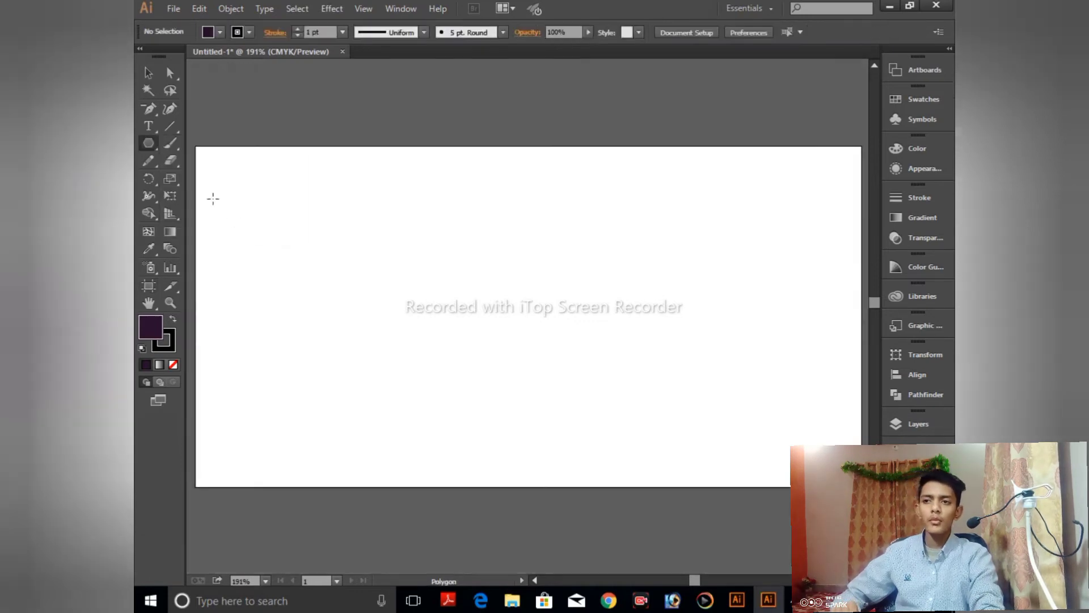
{"action": "left_click_drag", "start_coordinate": [539, 283], "coordinate": [603, 369]}
{"action": "key", "text": "Up"}
{"action": "key", "text": "Up"}
{"action": "key", "text": "Up"}
{"action": "key", "text": "Up"}
{"action": "key", "text": "Up"}
{"action": "key", "text": "Up"}
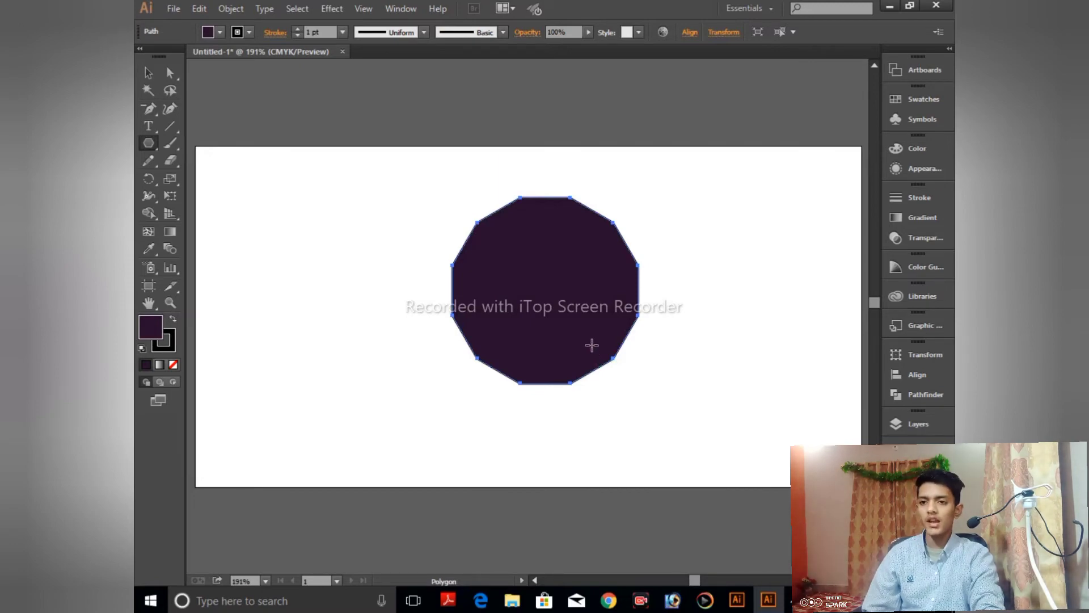
Nudge the polygon toward the centre and draw a rectangle beside it.
{"action": "key", "text": "v"}
{"action": "left_click_drag", "start_coordinate": [591, 344], "coordinate": [600, 370]}
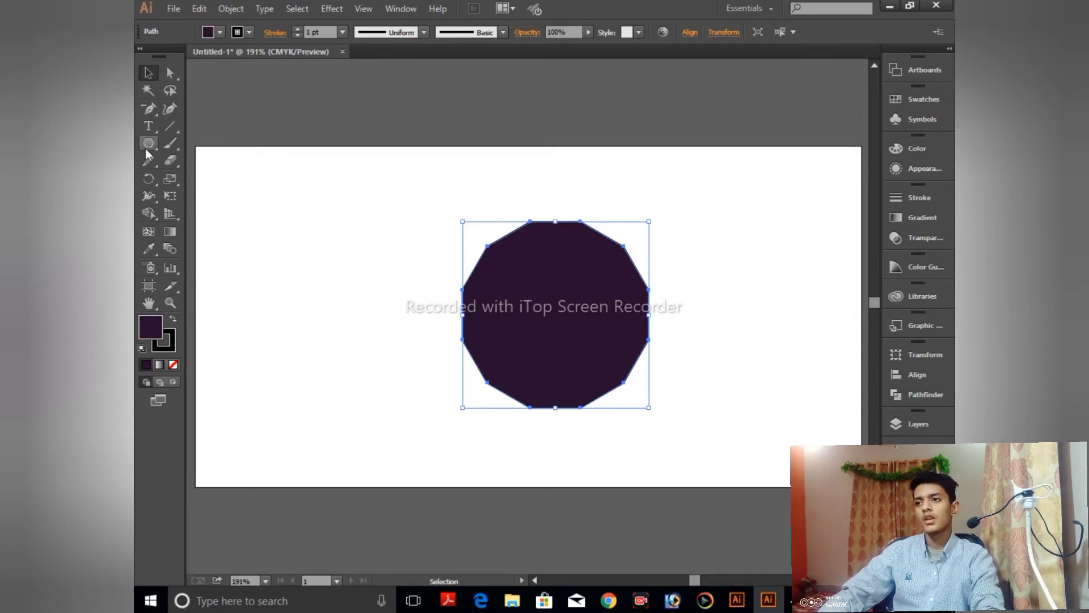
{"action": "left_click_drag", "start_coordinate": [148, 143], "coordinate": [187, 143]}
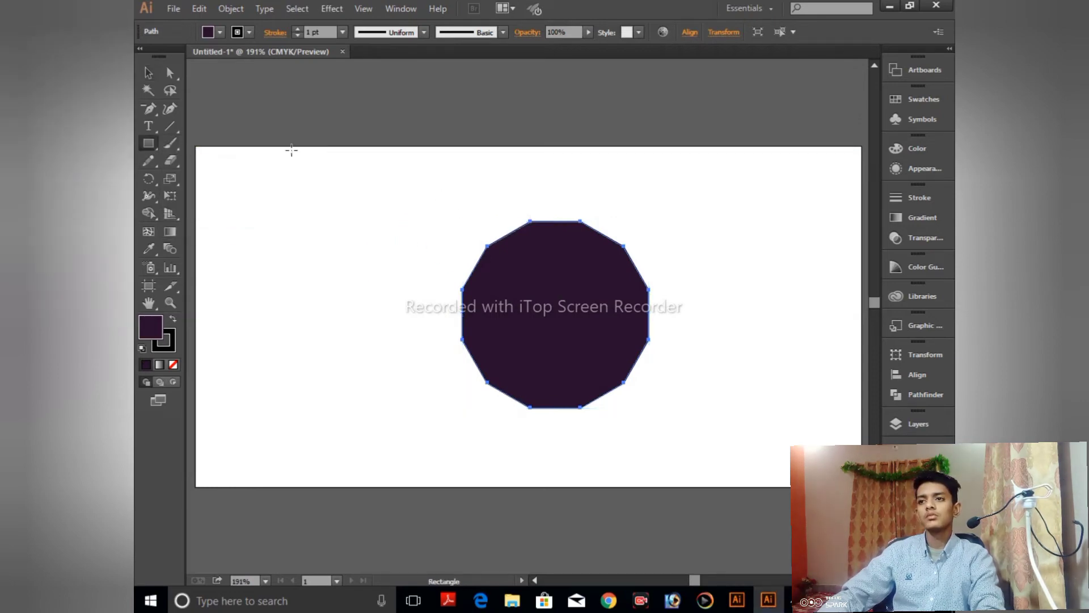
{"action": "left_click_drag", "start_coordinate": [292, 146], "coordinate": [497, 256]}
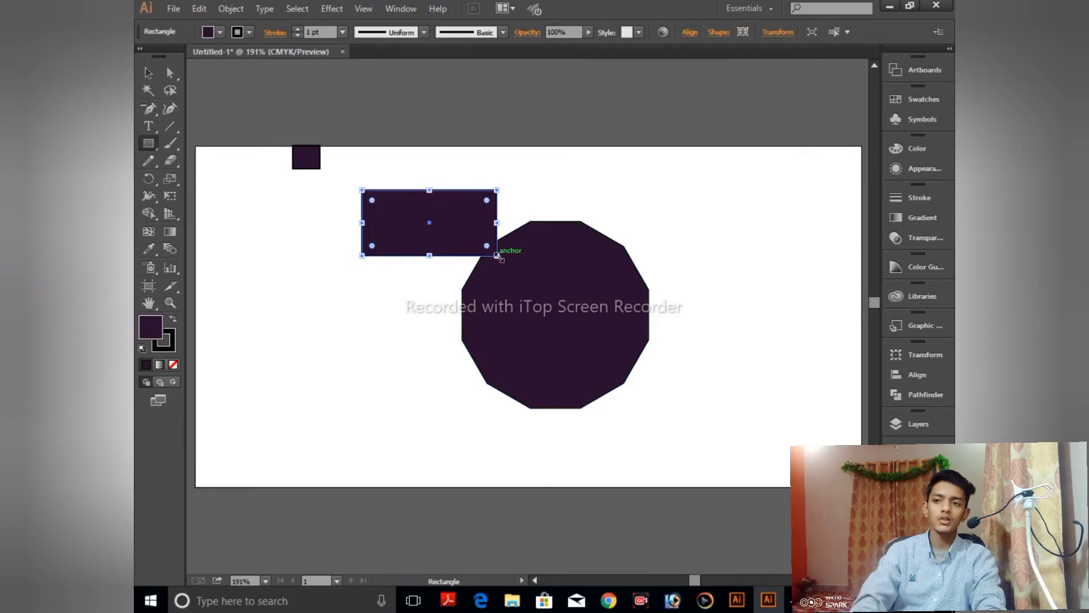
Remove the stray rectangle beside the polygon and select the small square near the top edge.
{"action": "key", "text": "Delete"}
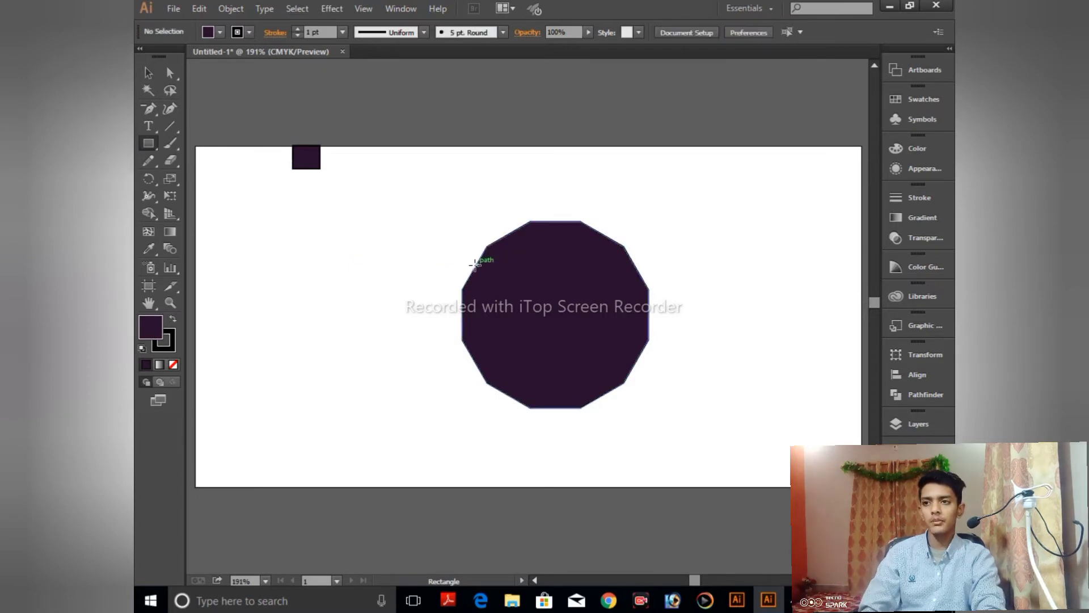
{"action": "left_click", "coordinate": [363, 8]}
{"action": "left_click", "coordinate": [333, 210]}
{"action": "key", "text": "Escape"}
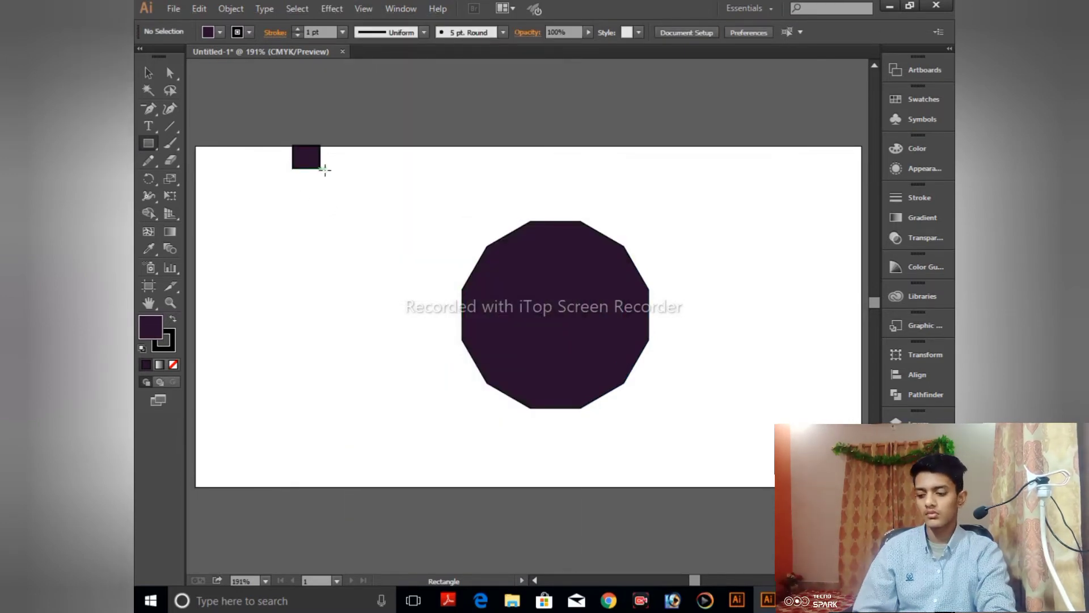
{"action": "key", "text": "v"}
{"action": "left_click", "coordinate": [315, 164]}
Draw a large dark purple rectangle covering the polygon and most of the artboard.
{"action": "left_click_drag", "start_coordinate": [376, 189], "coordinate": [765, 469]}
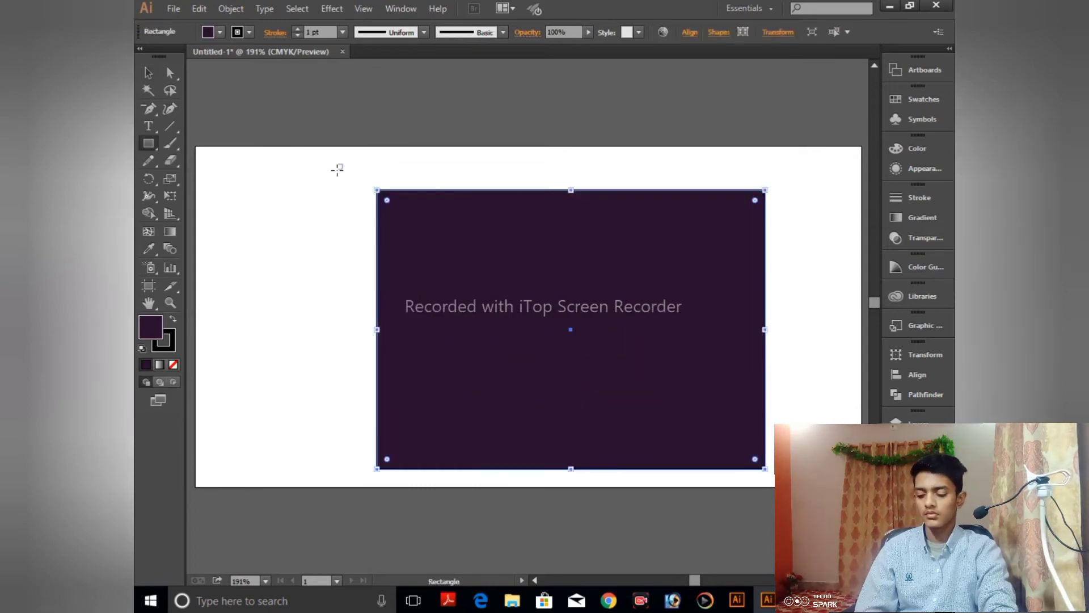
{"action": "left_click", "coordinate": [357, 190]}
{"action": "right_click", "coordinate": [498, 284]}
{"action": "mouse_move", "coordinate": [541, 469]}
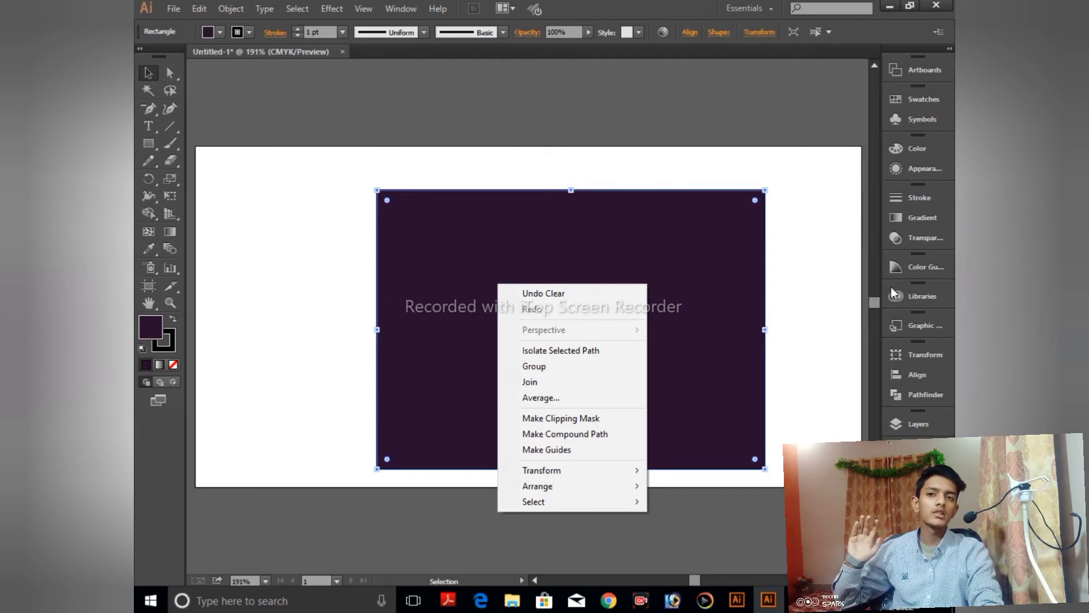
Select the large rectangle and try a lighter purple in the fill Color Picker.
{"action": "left_click", "coordinate": [809, 256]}
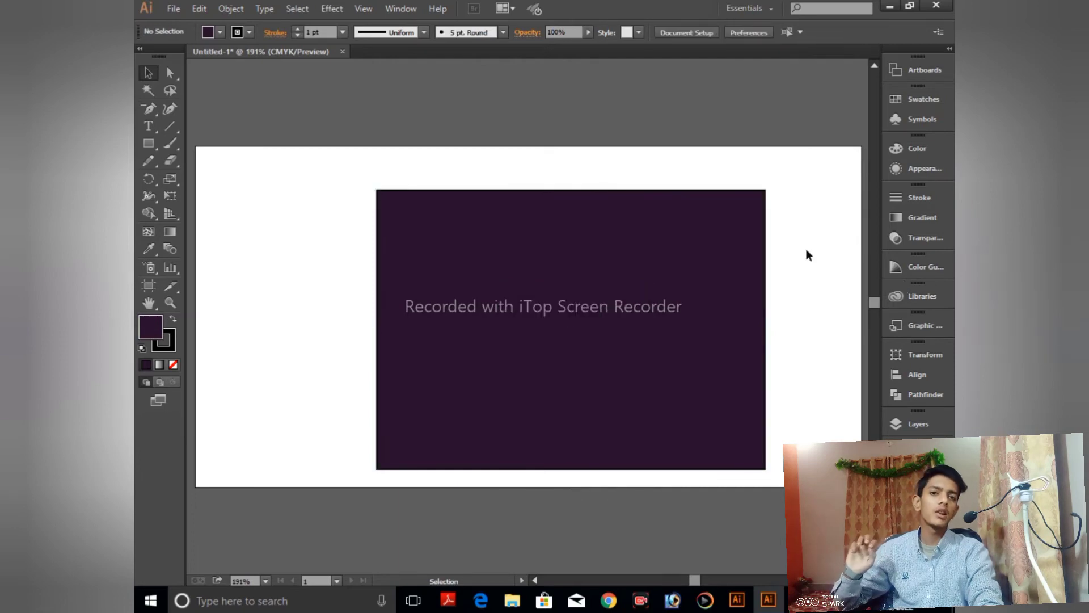
{"action": "double_click", "coordinate": [637, 254]}
{"action": "left_click", "coordinate": [636, 253]}
{"action": "left_click", "coordinate": [197, 68]}
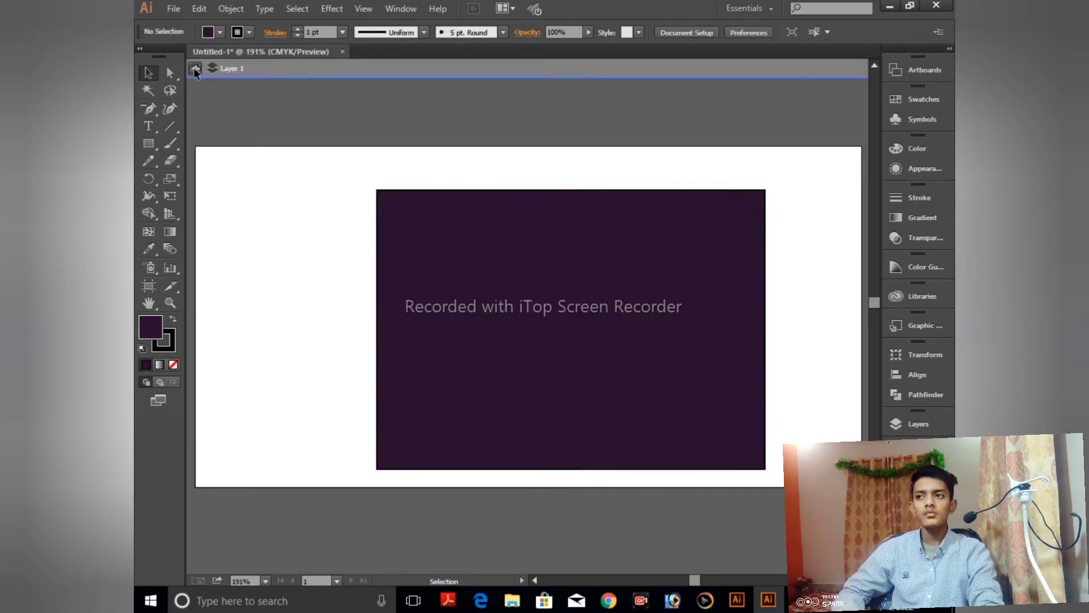
{"action": "double_click", "coordinate": [151, 326]}
{"action": "left_click", "coordinate": [478, 251]}
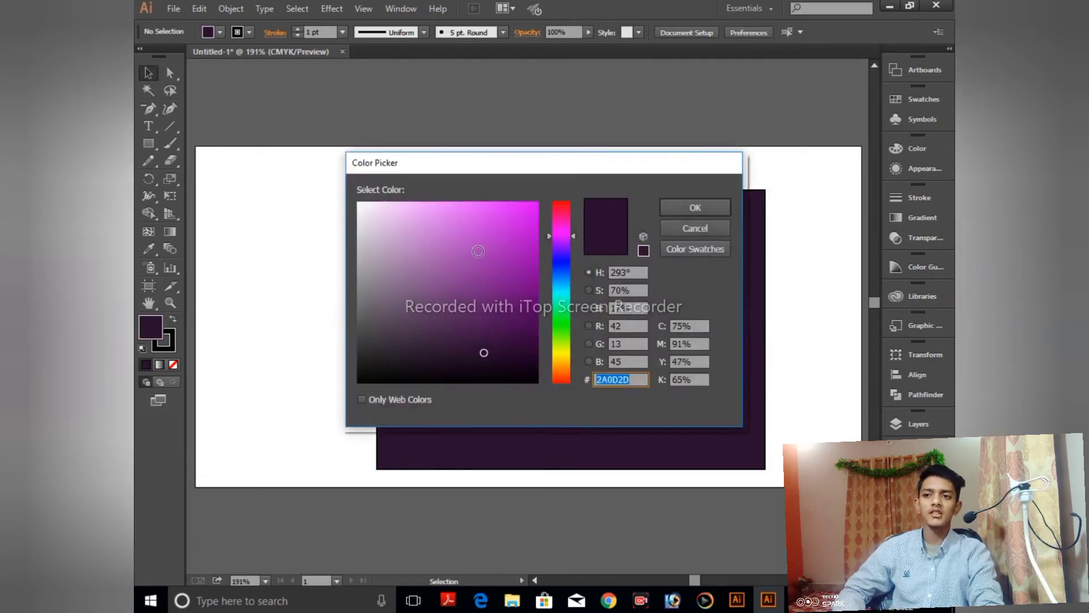
{"action": "left_click", "coordinate": [685, 204]}
Give the rectangle a light pinkish-purple fill and set its stroke to None.
{"action": "left_click", "coordinate": [544, 306]}
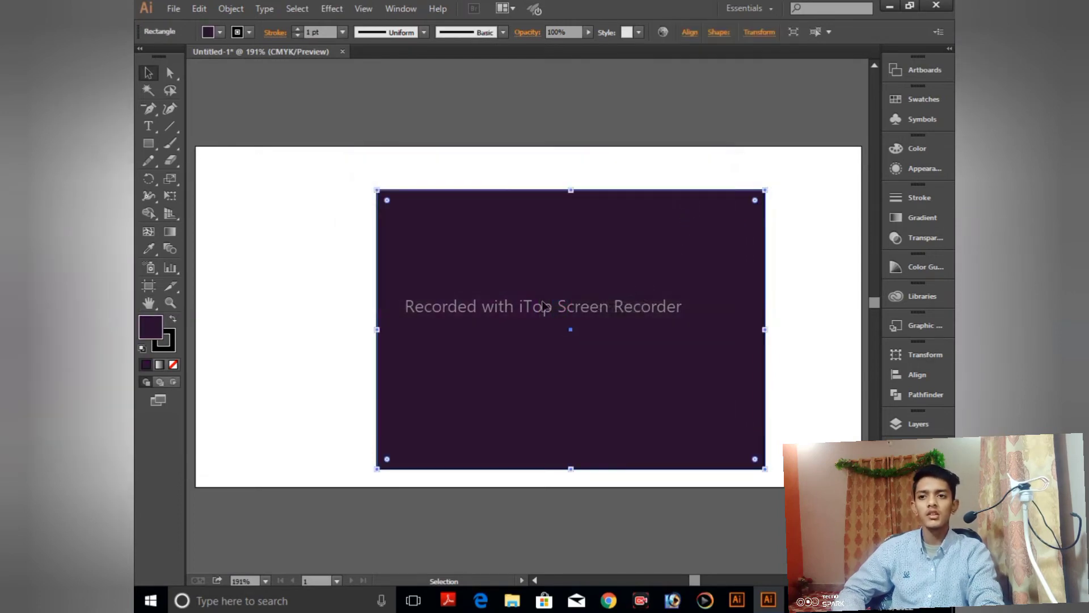
{"action": "double_click", "coordinate": [145, 327]}
{"action": "type", "text": "B64BC6"}
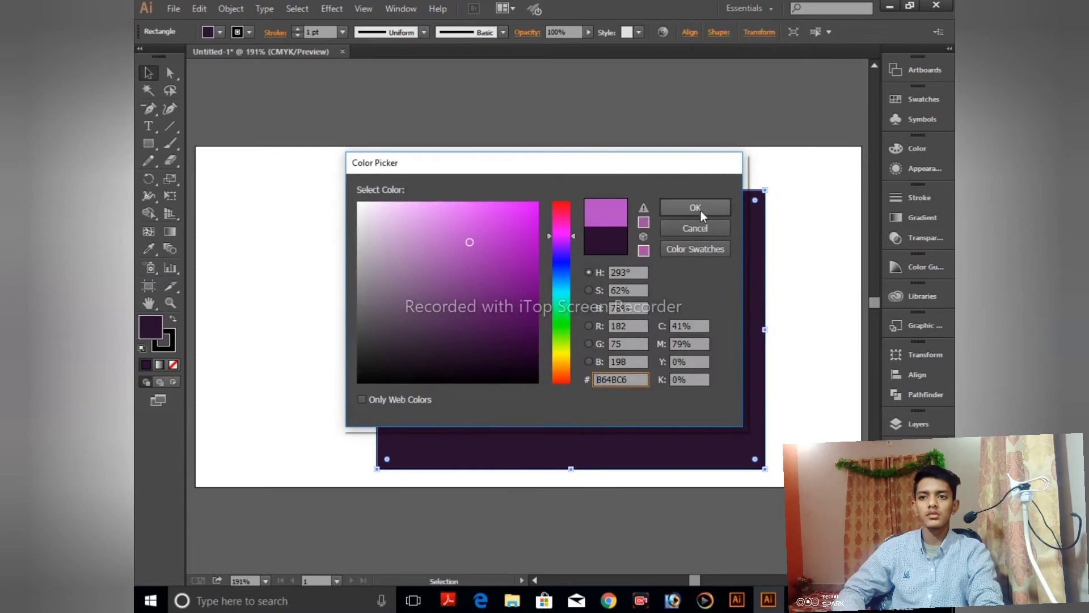
{"action": "left_click", "coordinate": [700, 208]}
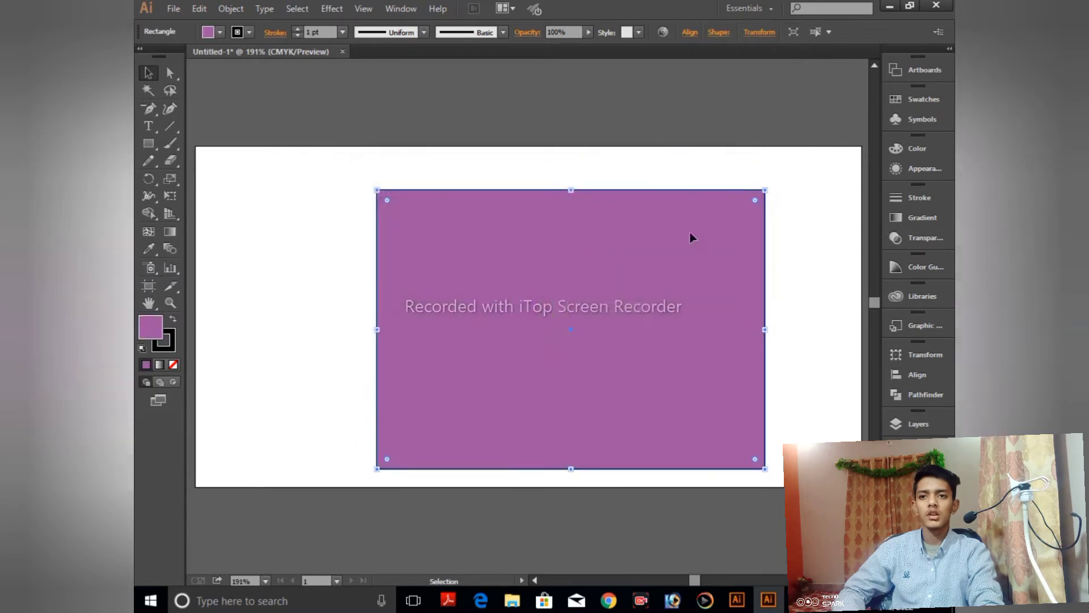
{"action": "left_click", "coordinate": [173, 348]}
{"action": "left_click", "coordinate": [173, 364]}
{"action": "left_click", "coordinate": [151, 332]}
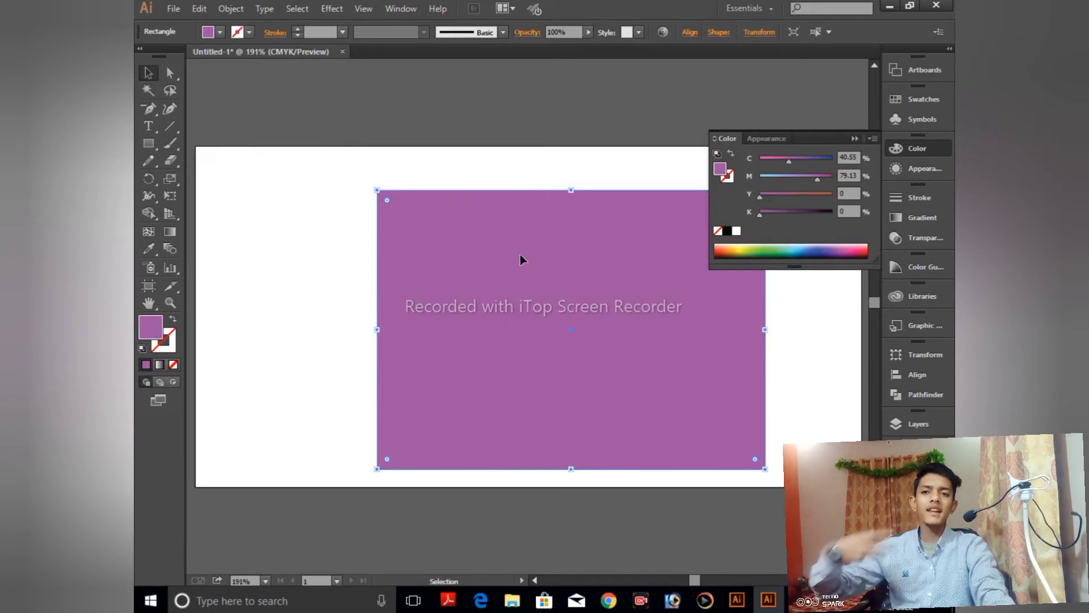
Send the pink-purple rectangle to the back so the dark polygon shows on top.
{"action": "left_click", "coordinate": [858, 138]}
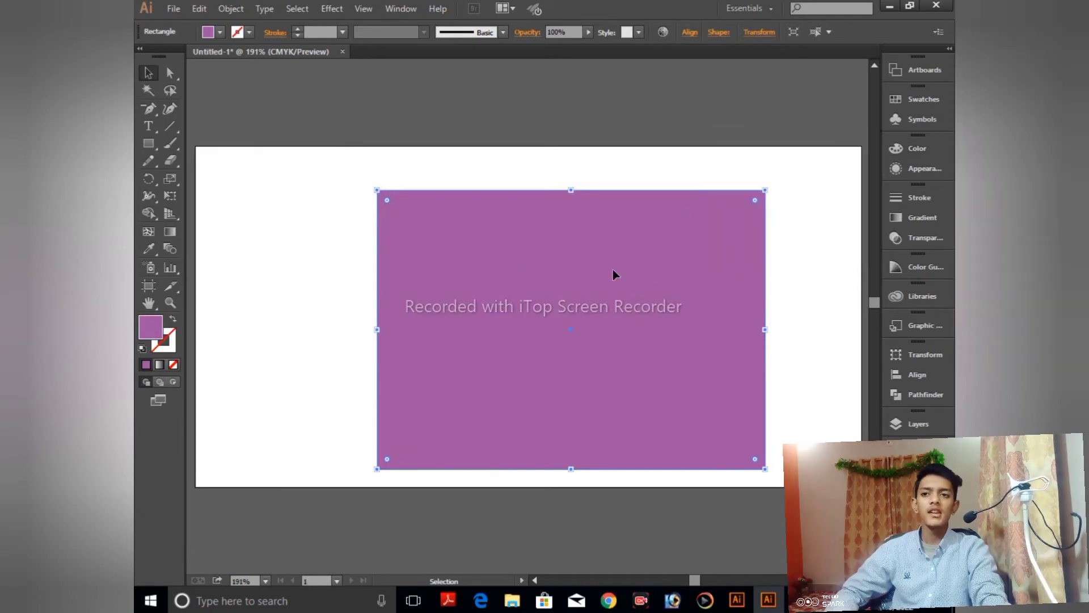
{"action": "right_click", "coordinate": [501, 252]}
{"action": "mouse_move", "coordinate": [542, 450]}
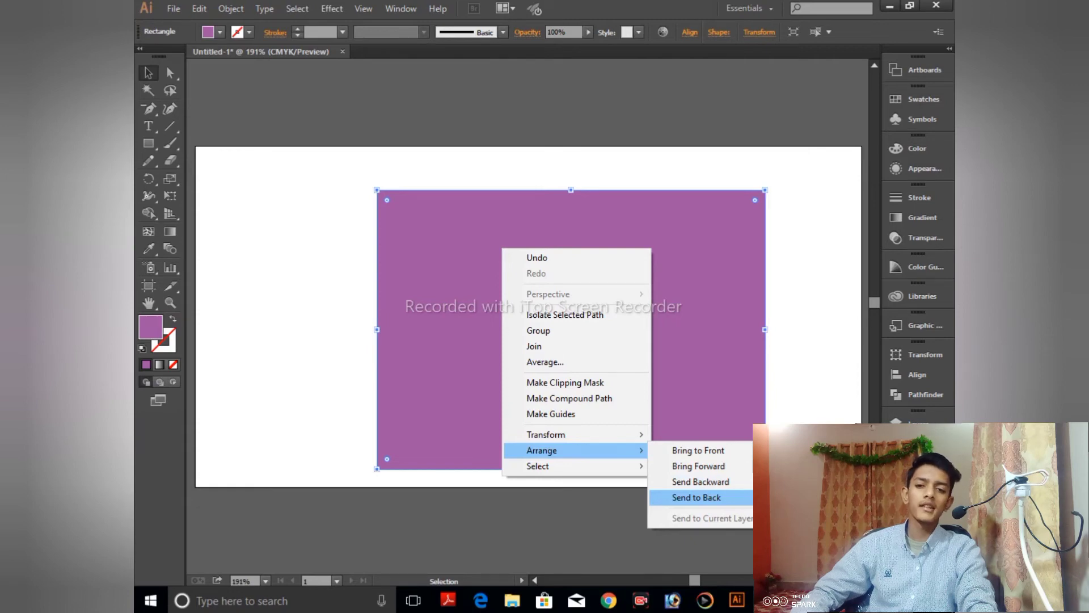
{"action": "left_click", "coordinate": [683, 499]}
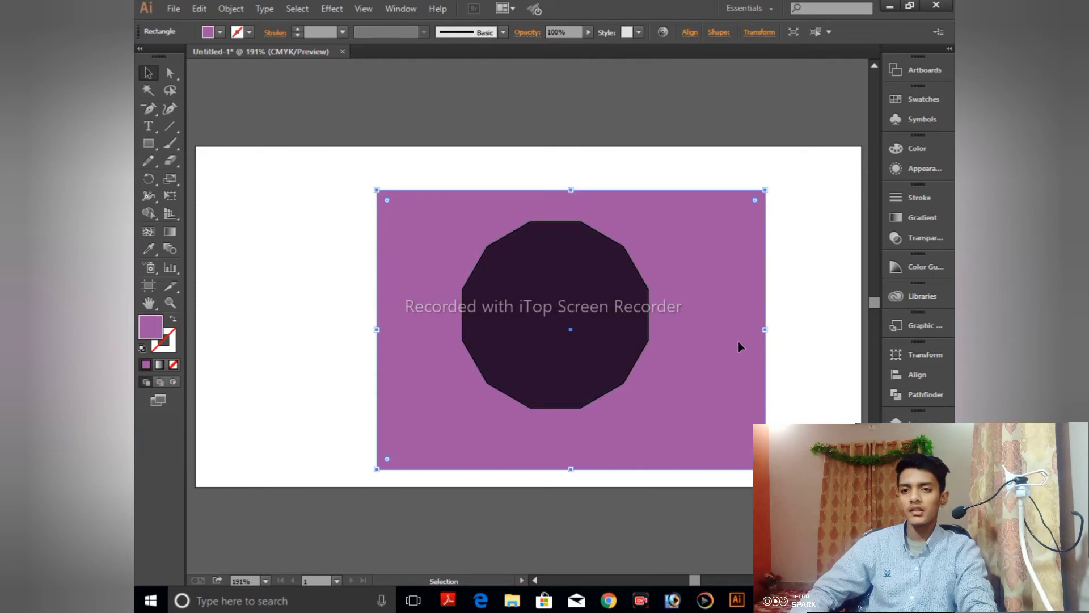
{"action": "key", "text": "ctrl+z"}
{"action": "right_click", "coordinate": [647, 350]}
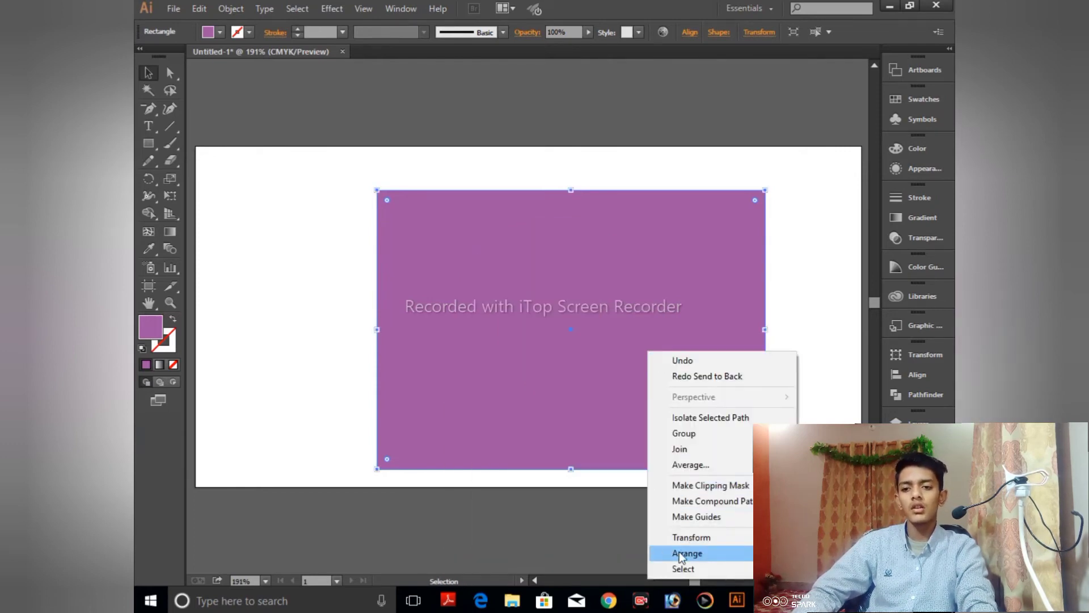
{"action": "mouse_move", "coordinate": [687, 553]}
{"action": "left_click", "coordinate": [615, 347]}
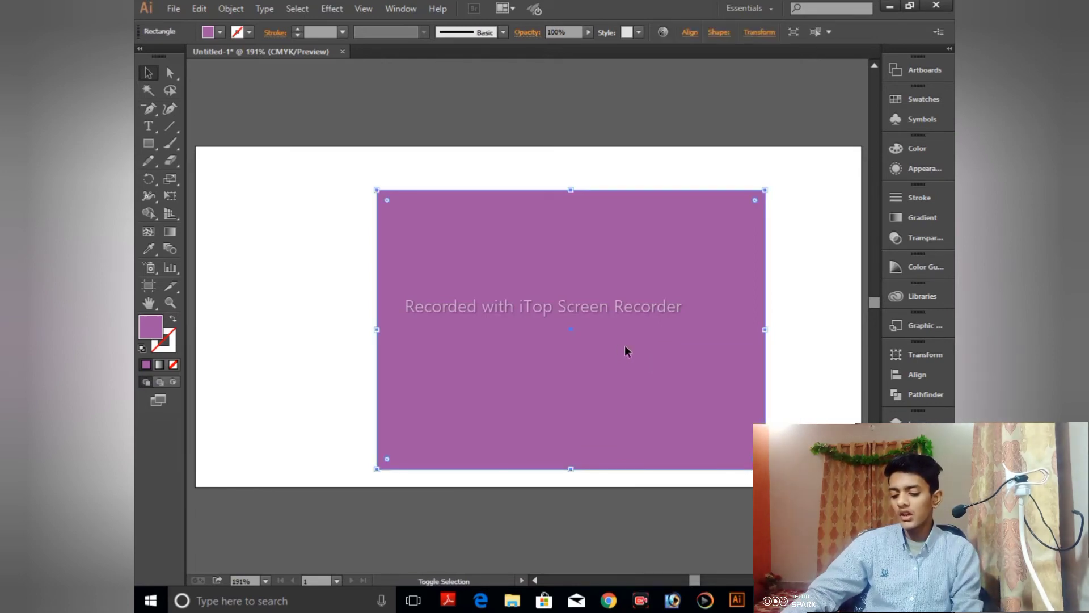
{"action": "key", "text": "ctrl"}
{"action": "key", "text": "ctrl+z"}
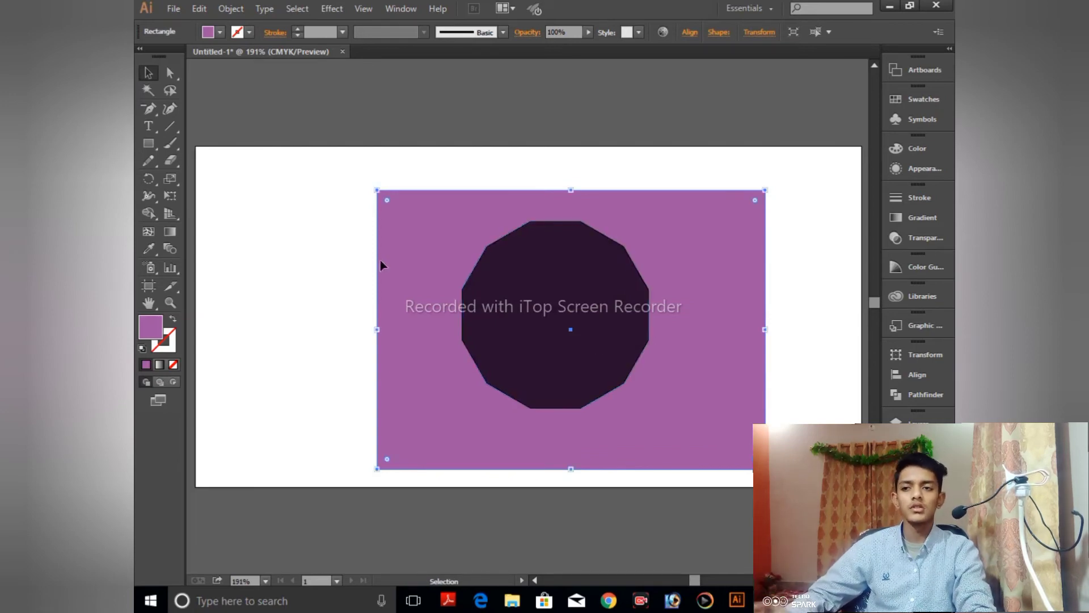
Apply Pucker & Bloat at 96% to the dark polygon.
{"action": "left_click", "coordinate": [564, 317]}
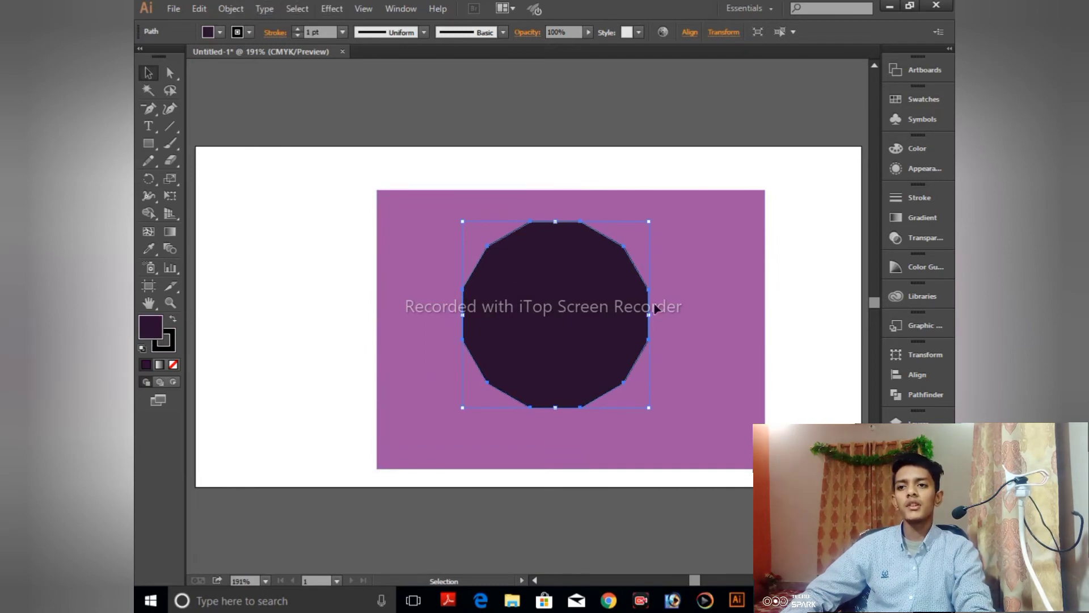
{"action": "left_click", "coordinate": [331, 8]}
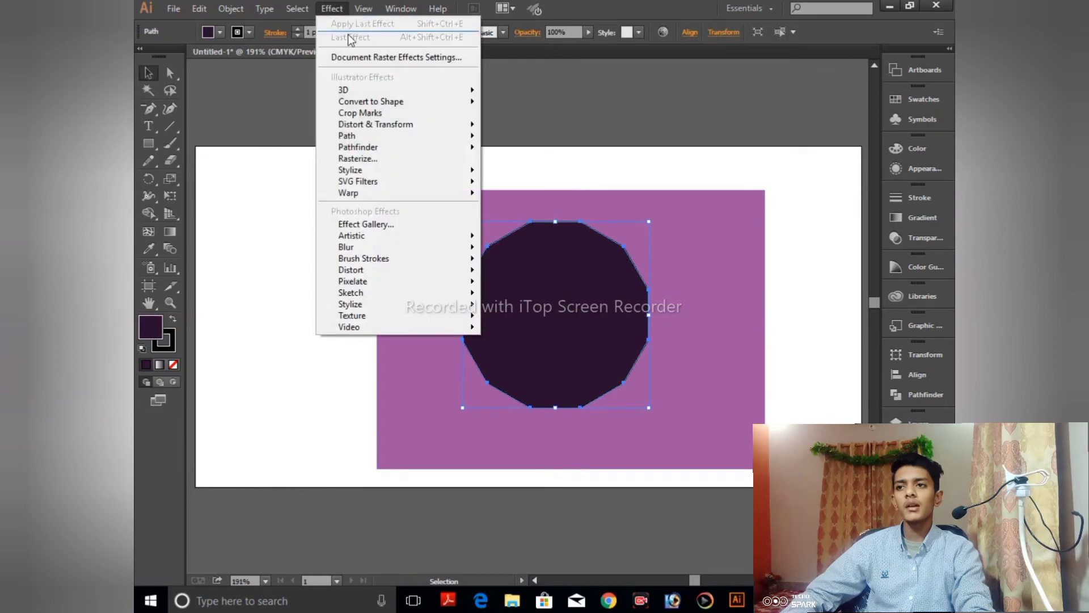
{"action": "mouse_move", "coordinate": [376, 124]}
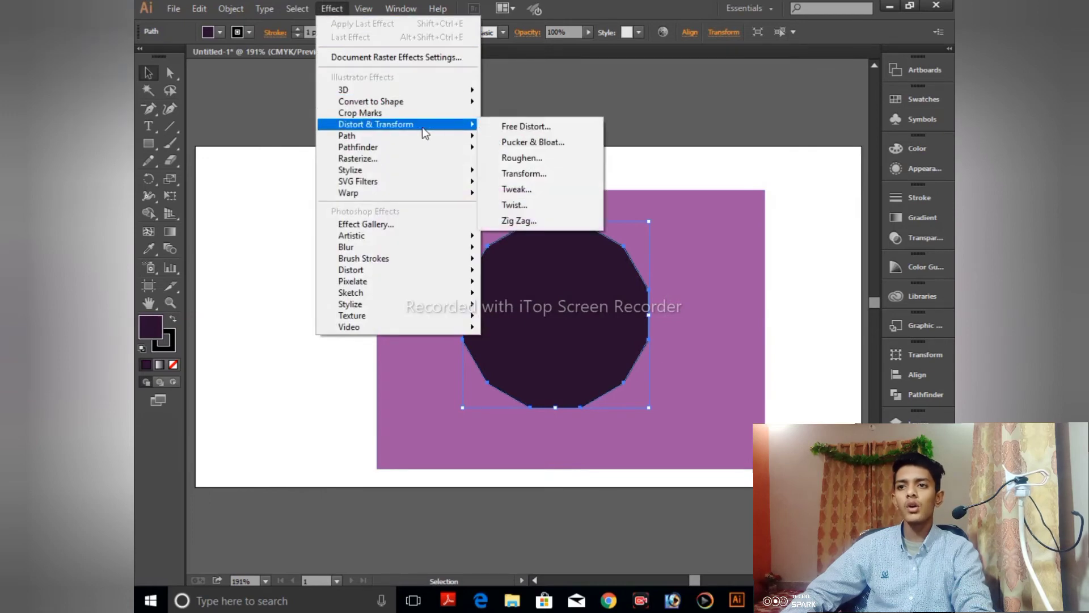
{"action": "left_click", "coordinate": [535, 145]}
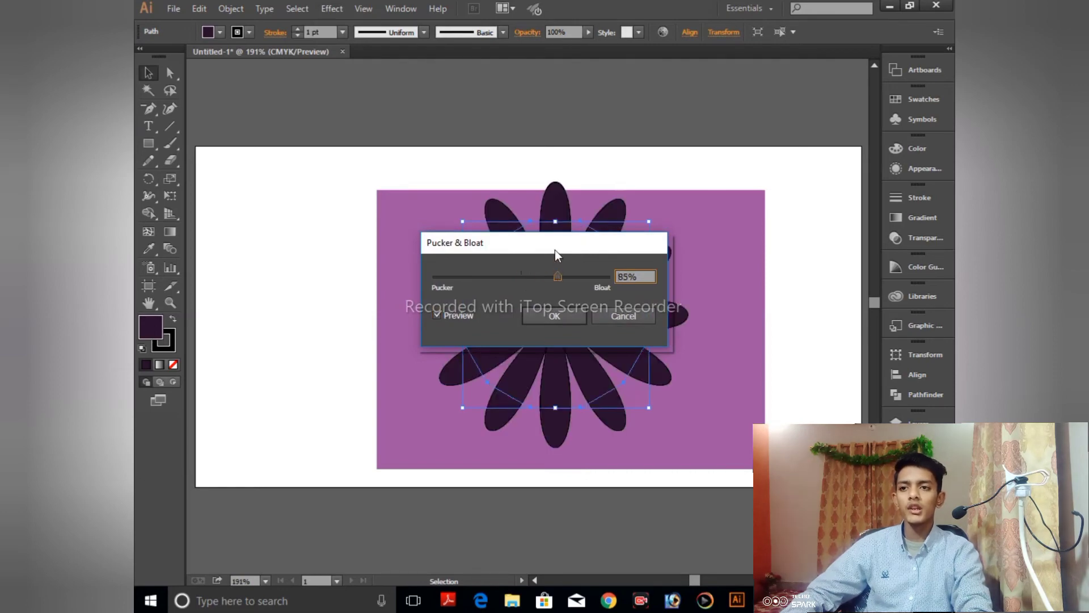
{"action": "mouse_move", "coordinate": [558, 277]}
{"action": "left_mouse_down"}
{"action": "mouse_move", "coordinate": [480, 276]}
{"action": "mouse_move", "coordinate": [587, 289]}
{"action": "mouse_move", "coordinate": [565, 290]}
{"action": "left_mouse_up"}
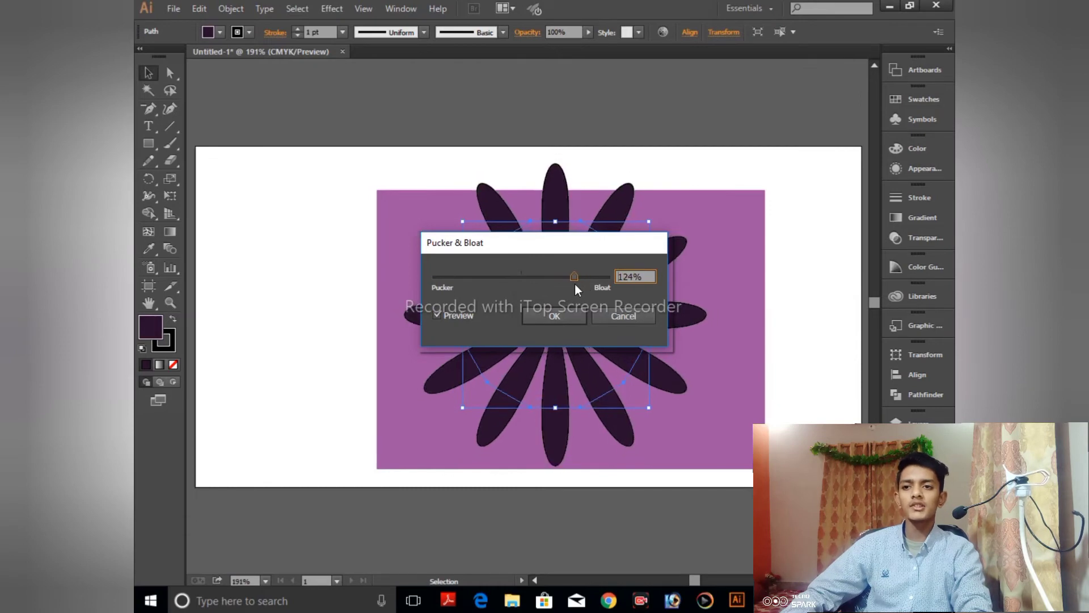
{"action": "left_click", "coordinate": [570, 322]}
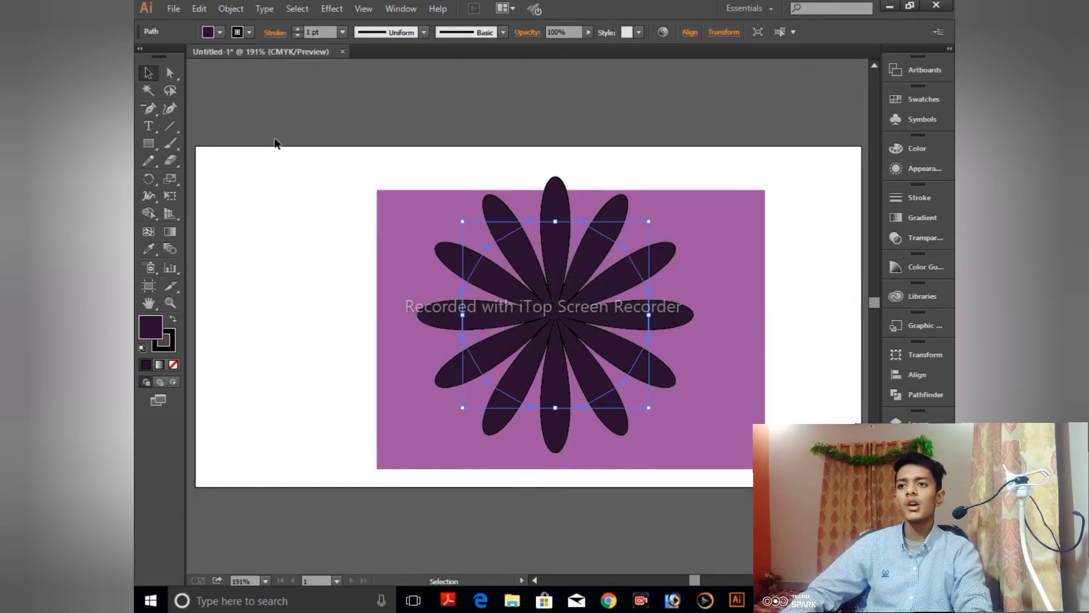
Select the bloated flower and the purple rectangle together.
{"action": "left_click", "coordinate": [274, 142]}
{"action": "left_click", "coordinate": [596, 293]}
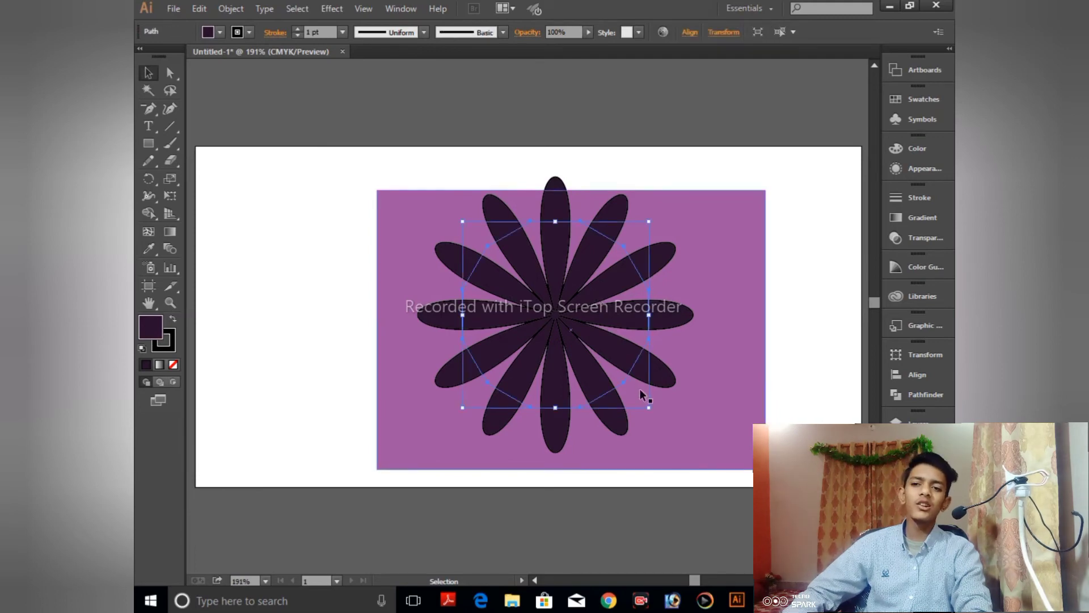
{"action": "mouse_move", "coordinate": [454, 146]}
{"action": "left_mouse_down"}
{"action": "mouse_move", "coordinate": [503, 225]}
{"action": "mouse_move", "coordinate": [553, 258]}
{"action": "left_mouse_up"}
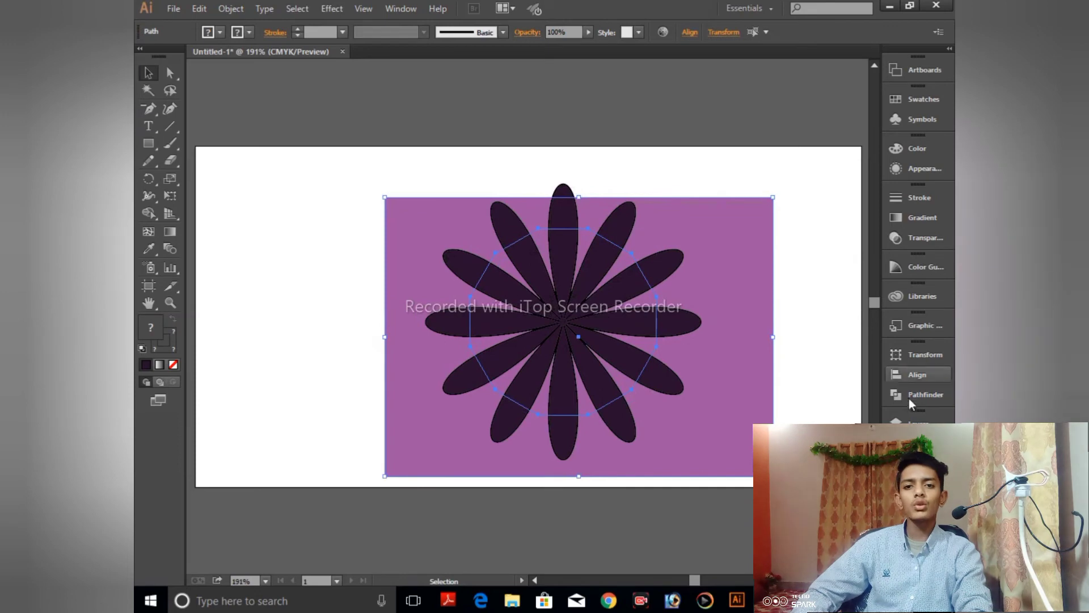
Align the flower to the rectangle's horizontal and vertical centres, then deselect both.
{"action": "left_click", "coordinate": [913, 374]}
{"action": "left_click", "coordinate": [753, 375]}
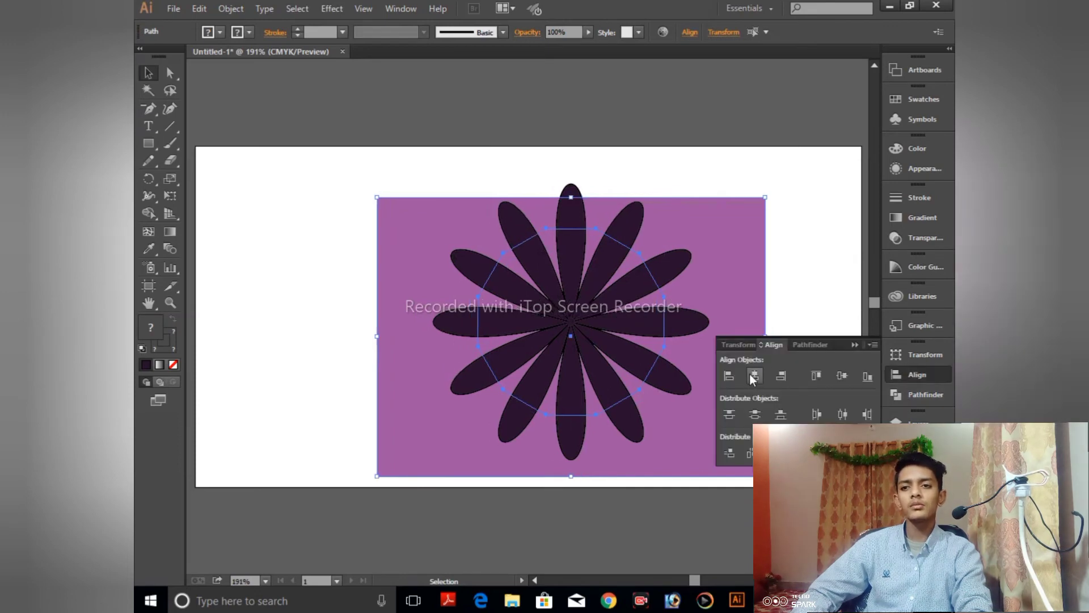
{"action": "left_click", "coordinate": [841, 376]}
{"action": "left_click", "coordinate": [745, 172]}
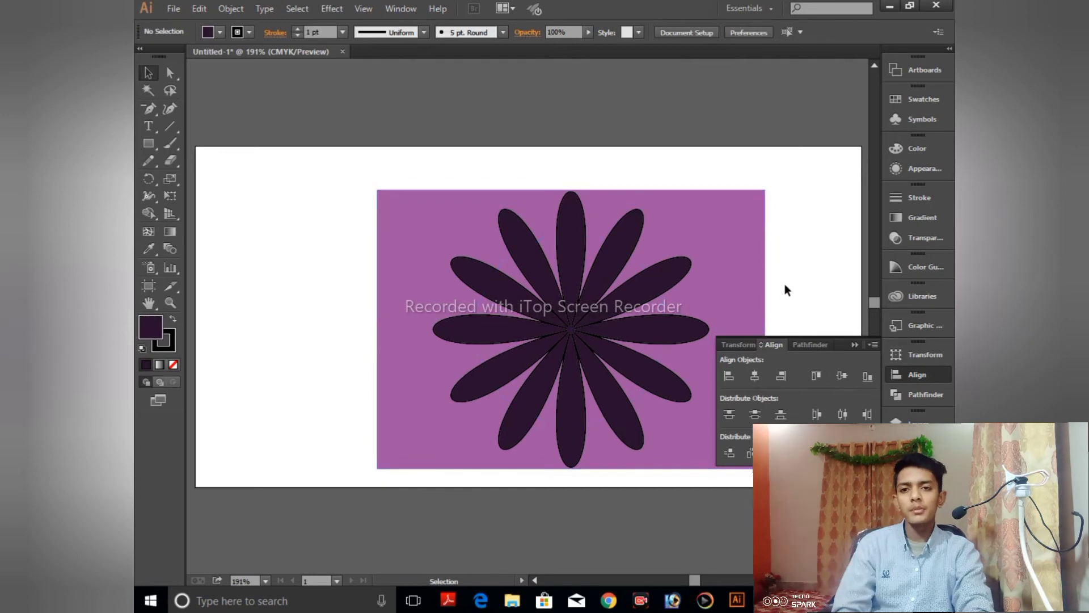
{"action": "left_click", "coordinate": [854, 345]}
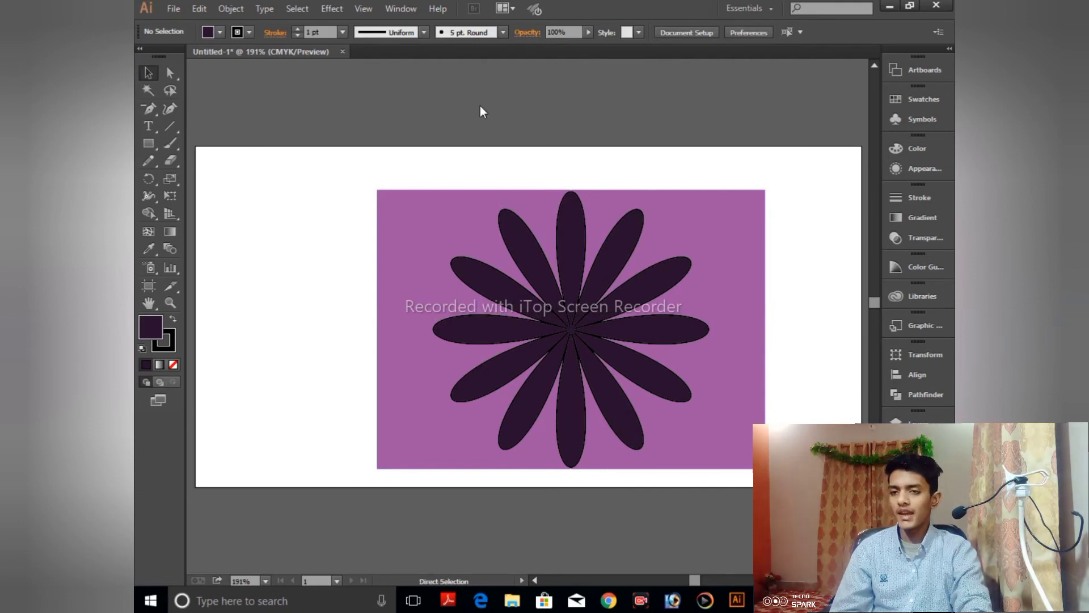
{"action": "key", "text": "ctrl+s"}
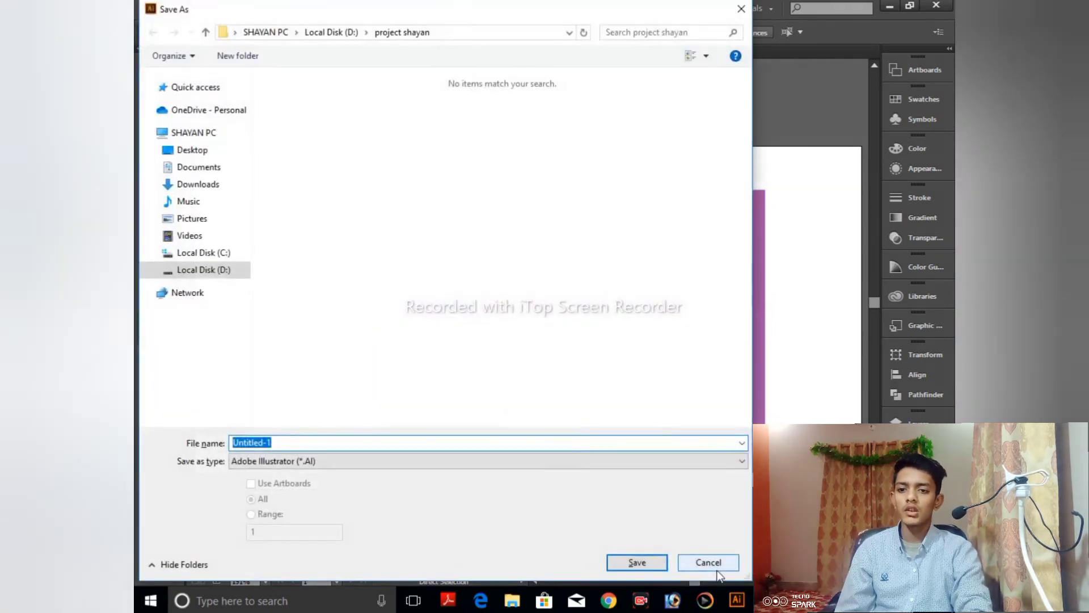
{"action": "left_click", "coordinate": [711, 564]}
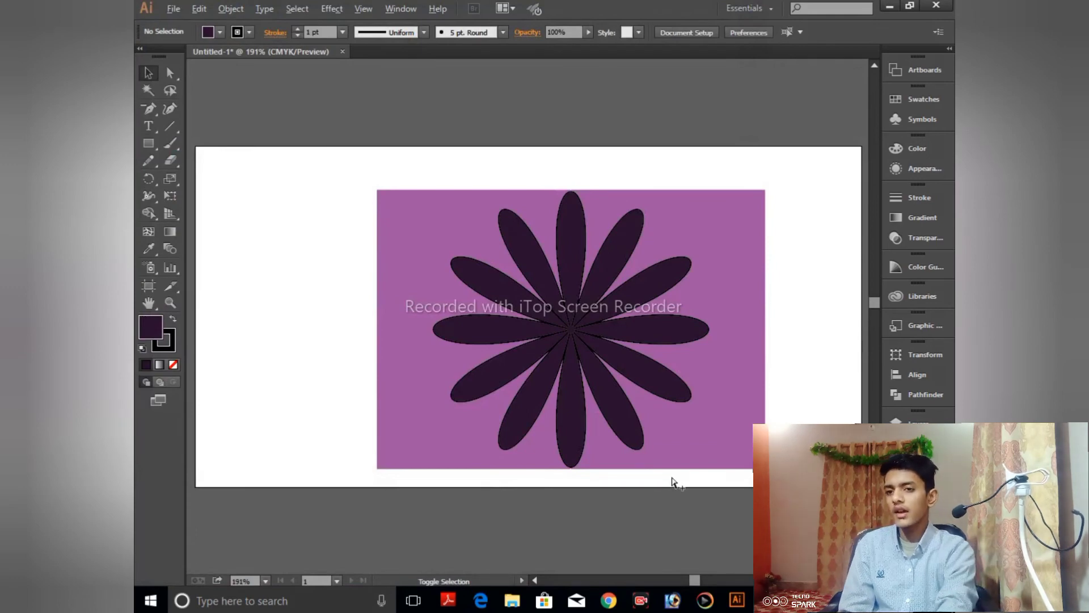
{"action": "key", "text": "ctrl+alt+shift+s"}
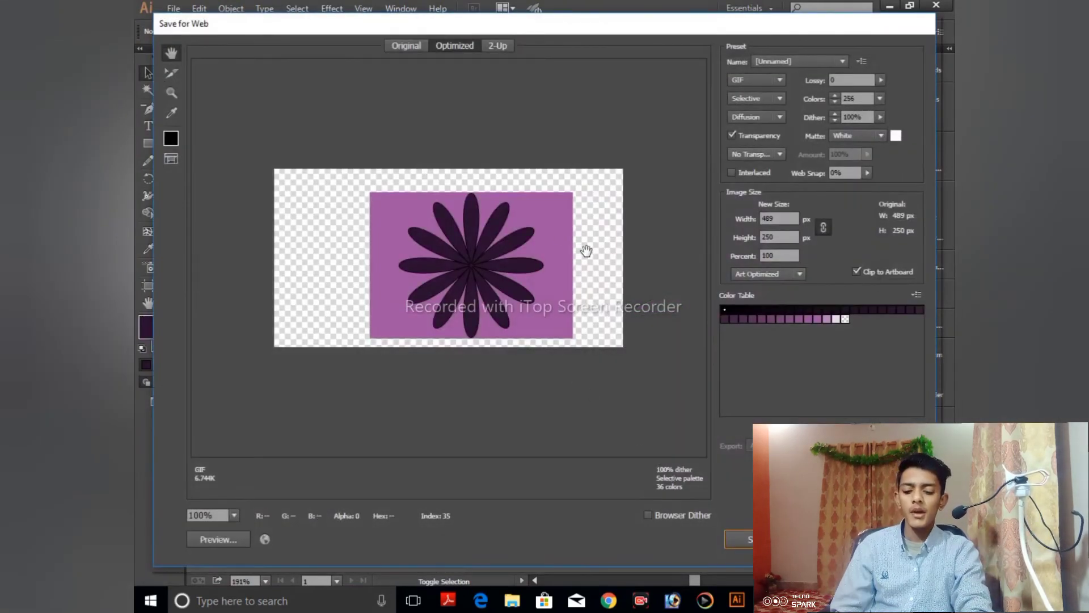
{"action": "left_click", "coordinate": [587, 256]}
{"action": "left_click", "coordinate": [585, 256], "text": "ctrl"}
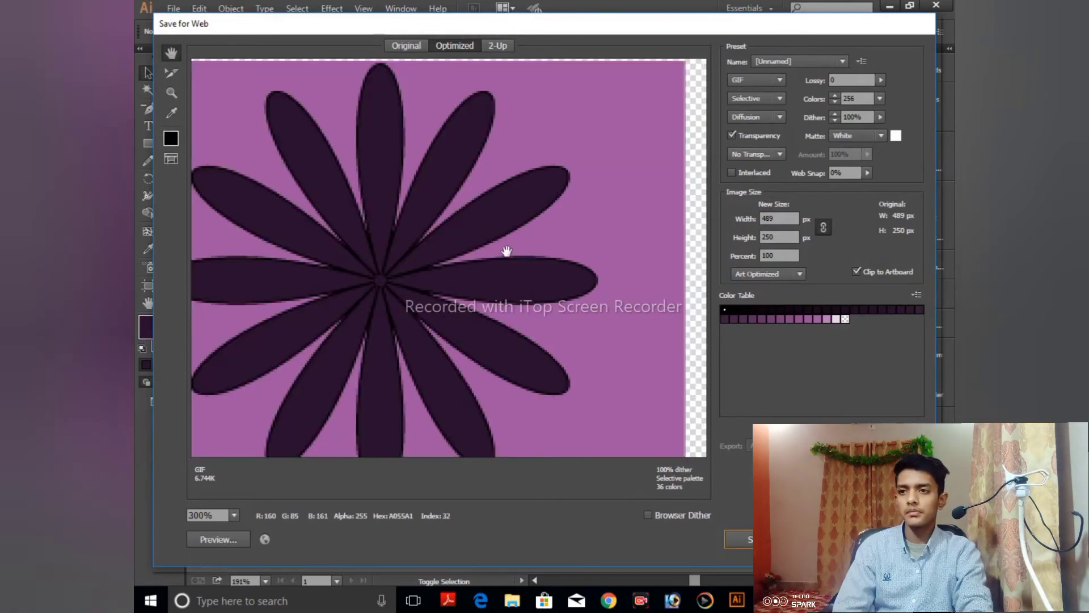
{"action": "left_click_drag", "start_coordinate": [494, 272], "coordinate": [324, 261]}
{"action": "key", "text": "Return"}
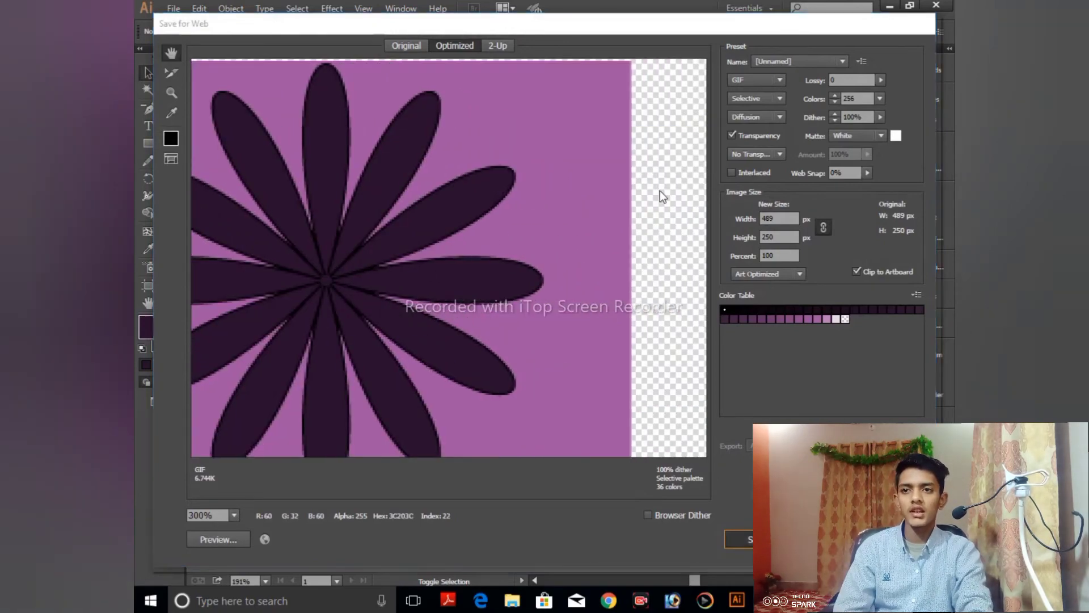
{"action": "left_click", "coordinate": [728, 529]}
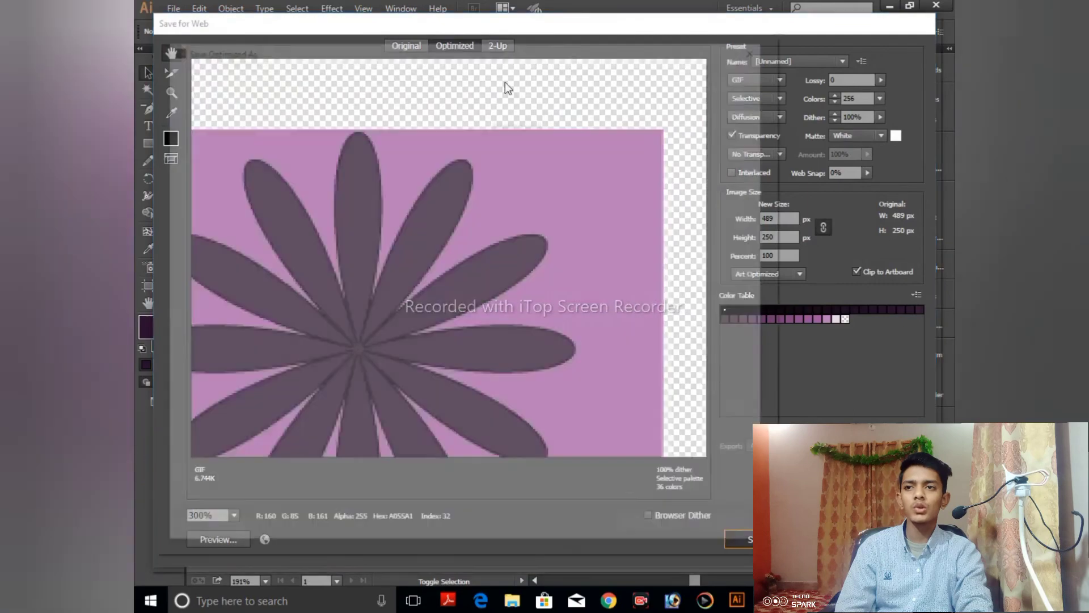
{"action": "key", "text": "Return"}
{"action": "left_click", "coordinate": [724, 535]}
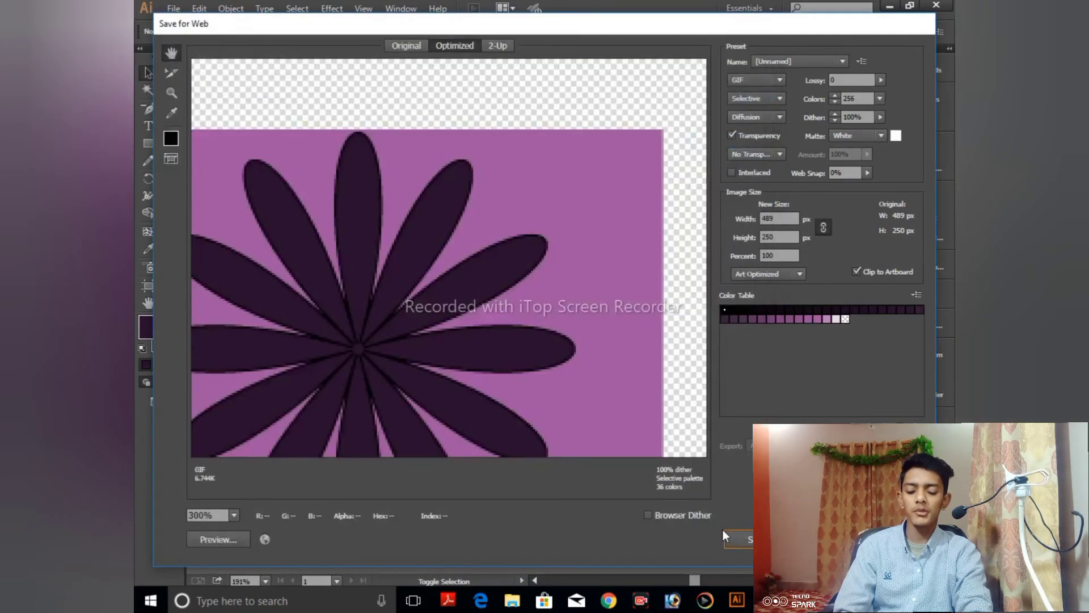
{"action": "key", "text": "ctrl+minus"}
{"action": "key", "text": "ctrl+minus"}
{"action": "key", "text": "ctrl+minus"}
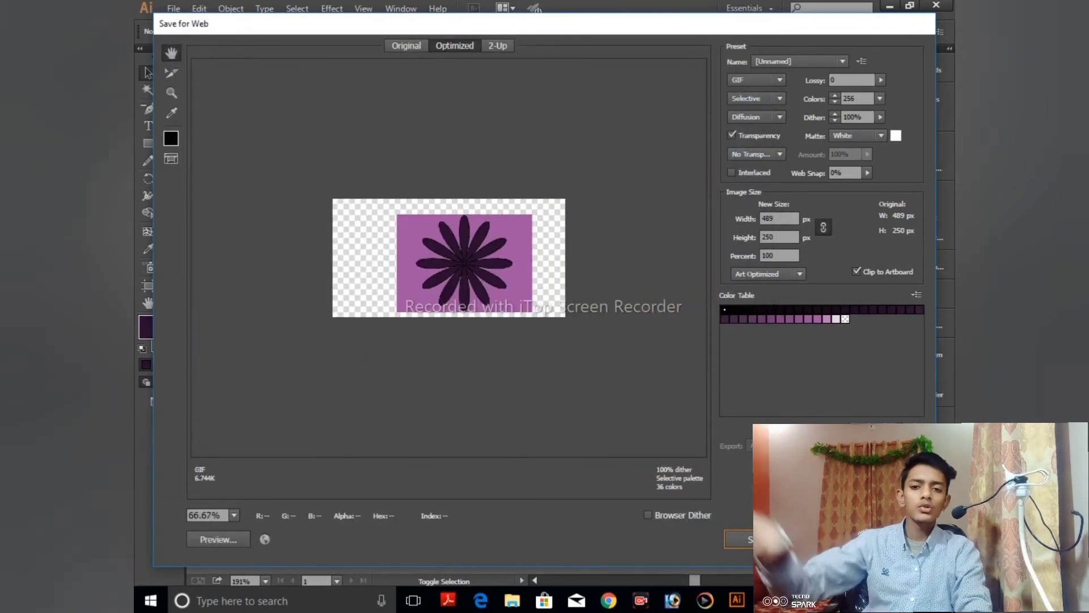
{"action": "key", "text": "Escape"}
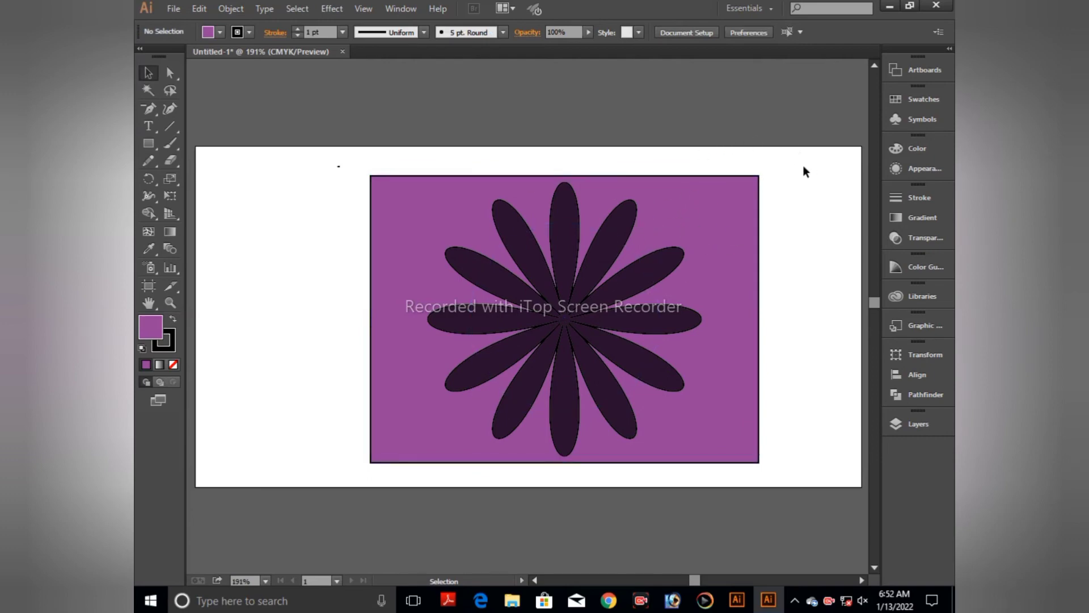
Fit the artboard to the purple rectangle.
{"action": "left_click", "coordinate": [149, 285]}
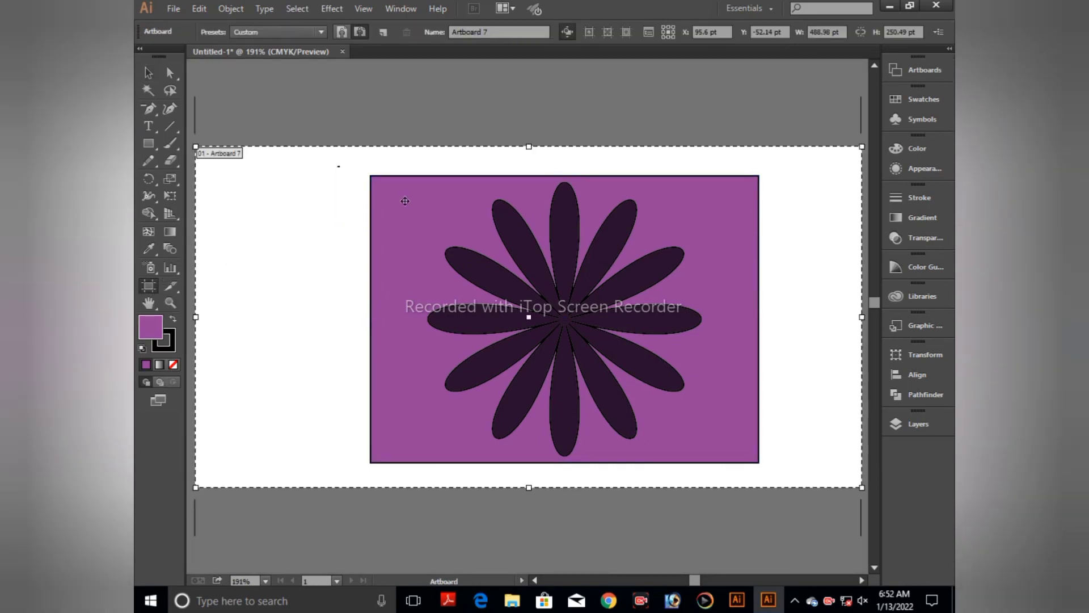
{"action": "left_click", "coordinate": [405, 201]}
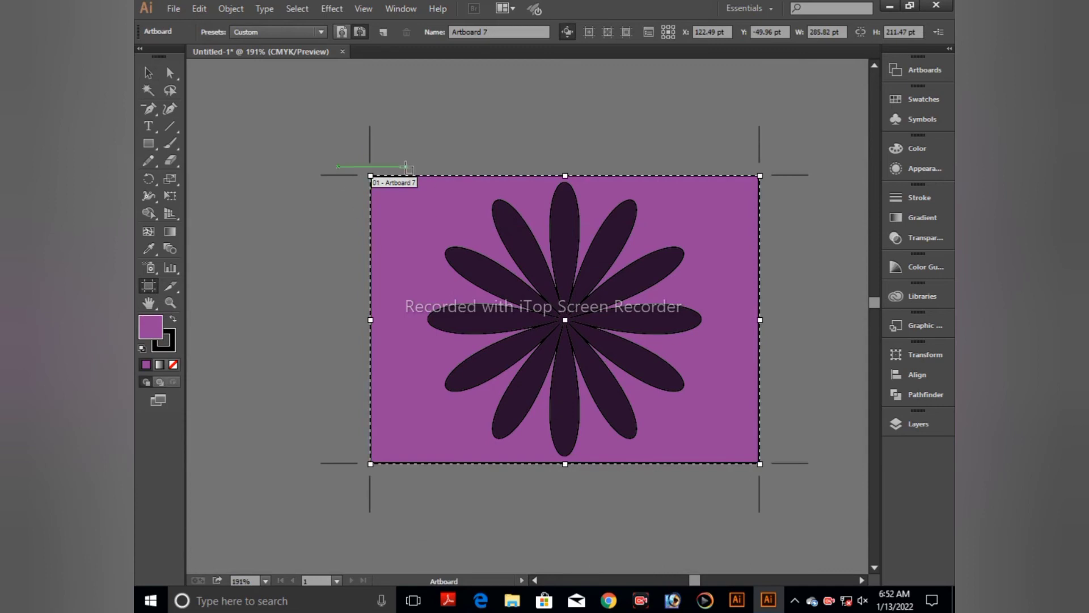
{"action": "left_click", "coordinate": [142, 74]}
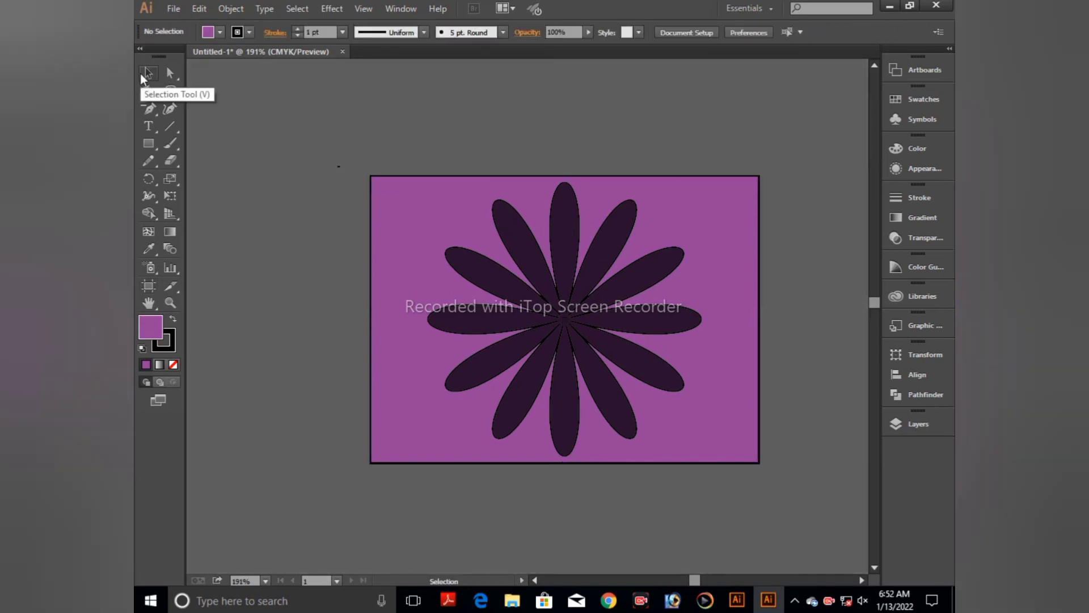
Delete the stray dot above the rectangle and bring up the Save for Web GIF preview.
{"action": "left_click_drag", "start_coordinate": [311, 148], "coordinate": [349, 182]}
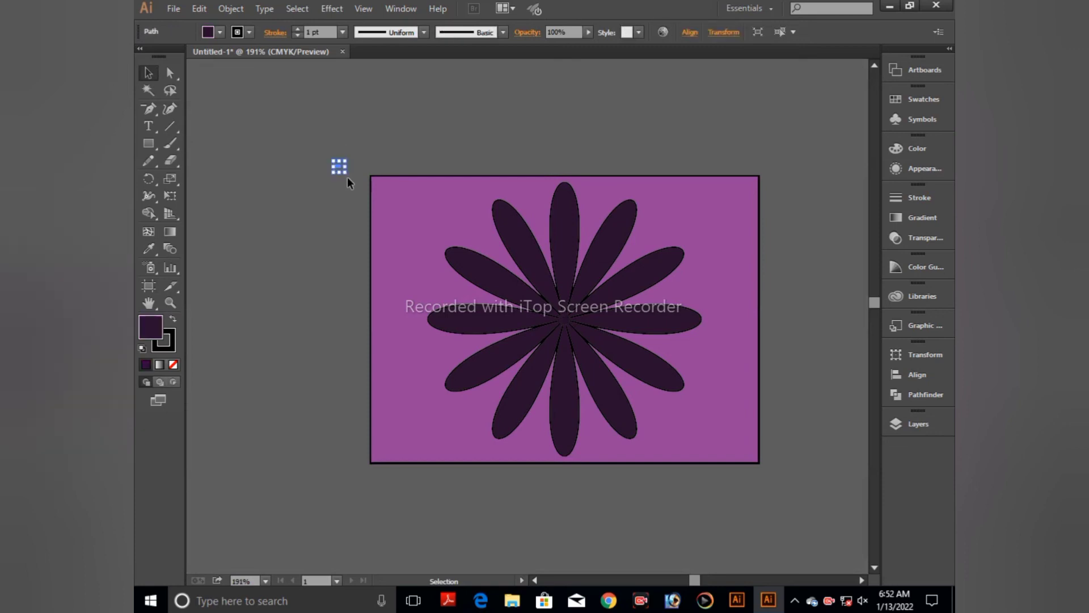
{"action": "key", "text": "Delete"}
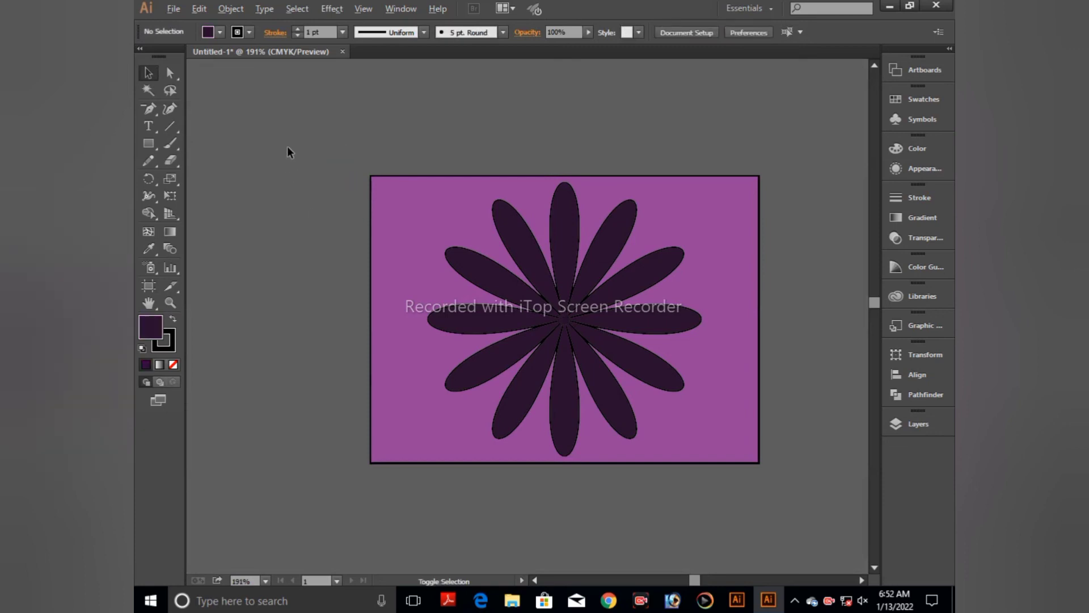
{"action": "key", "text": "ctrl+alt+shift+s"}
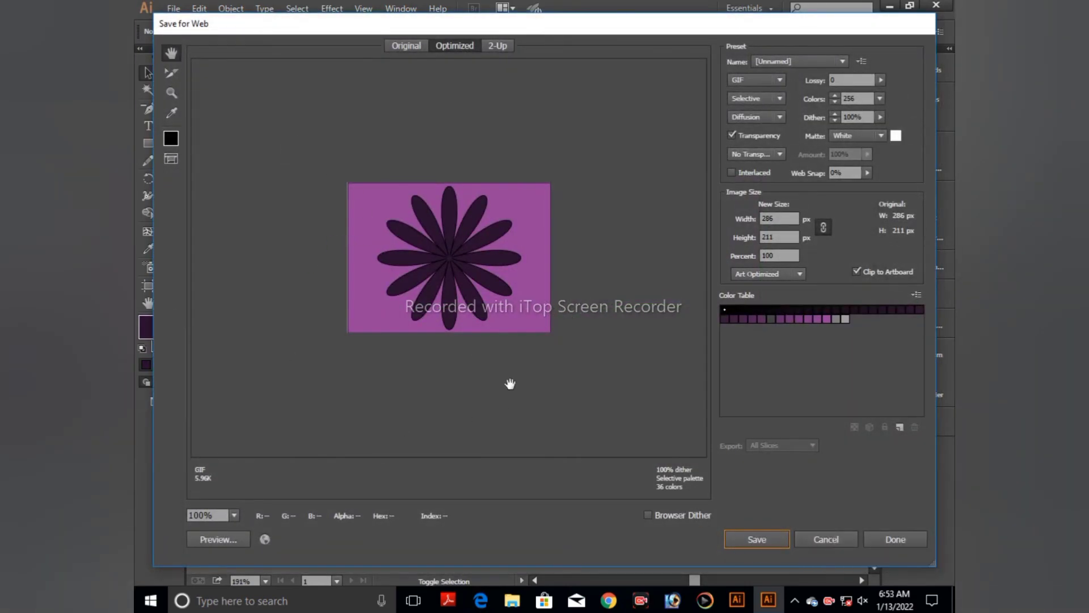
Cancel the Save for Web preview, then delete the rectangle and flower to leave the artboard blank.
{"action": "left_click", "coordinate": [819, 541]}
{"action": "key", "text": "ctrl+minus"}
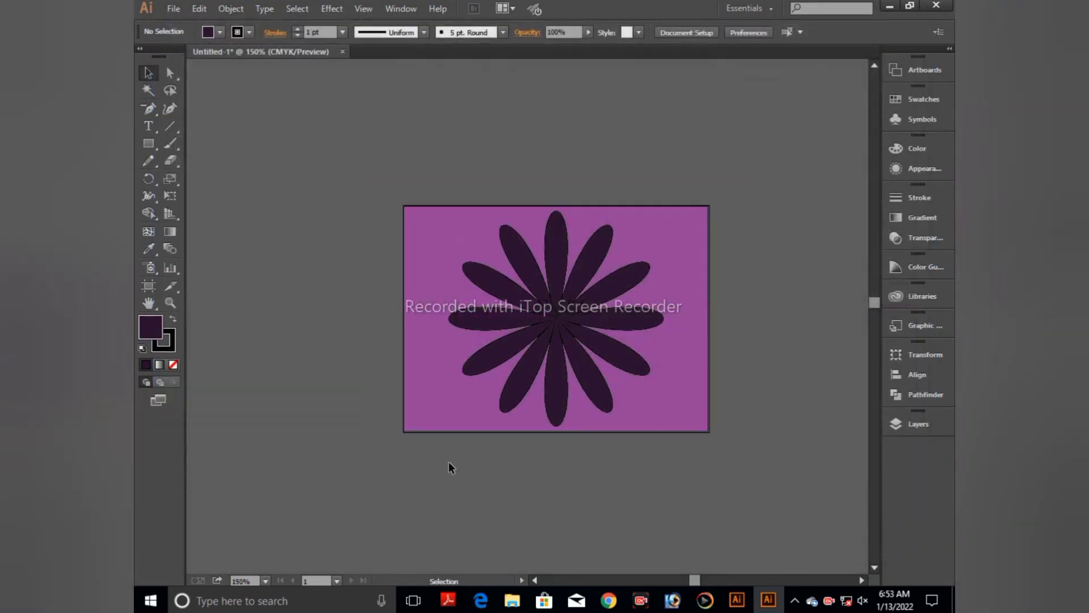
{"action": "key", "text": "ctrl+a"}
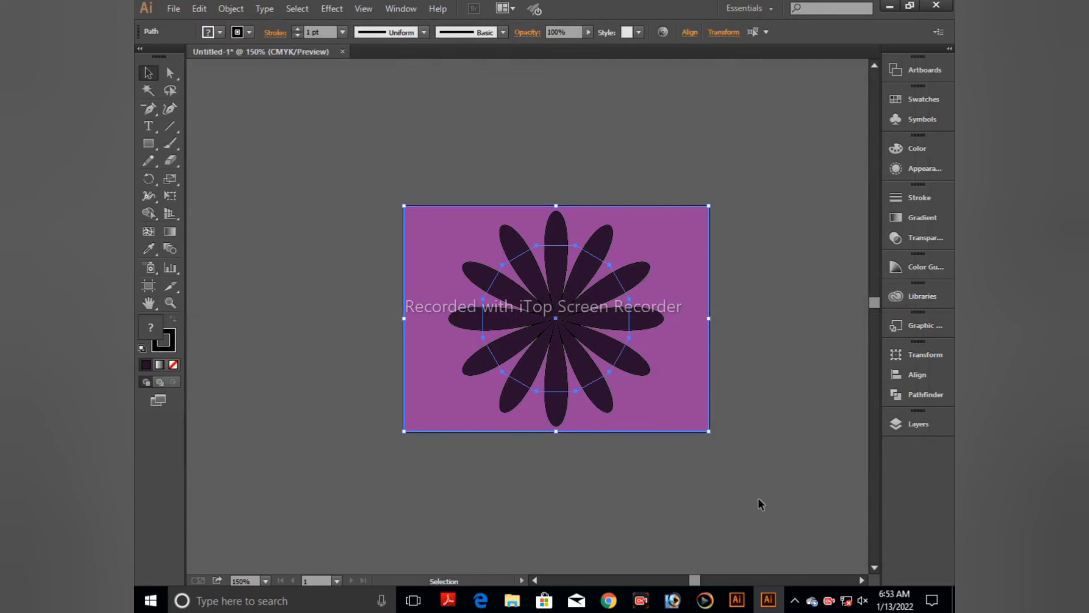
{"action": "key", "text": "Delete"}
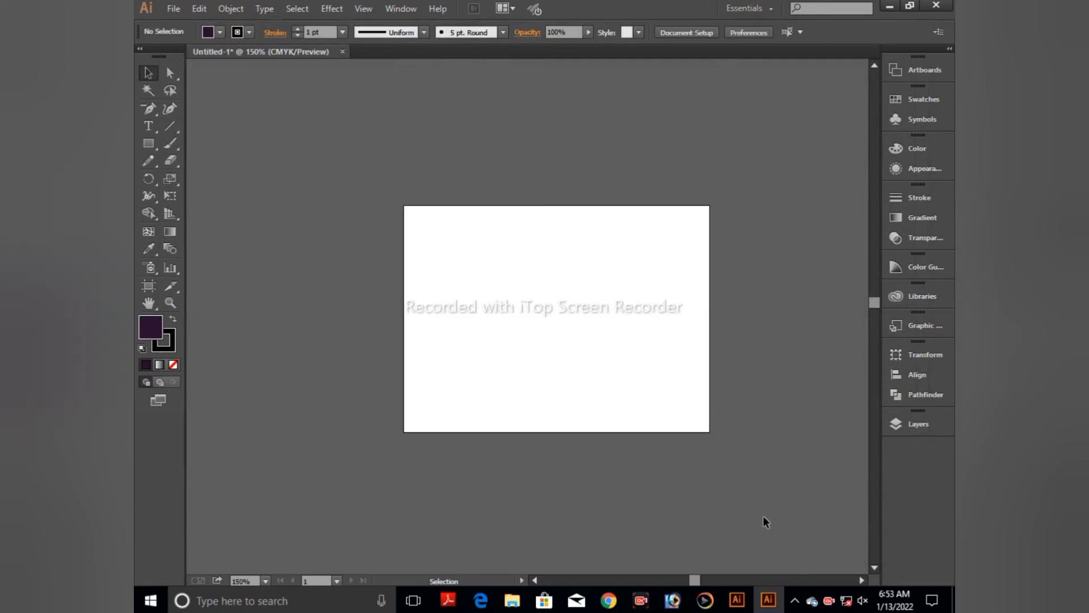